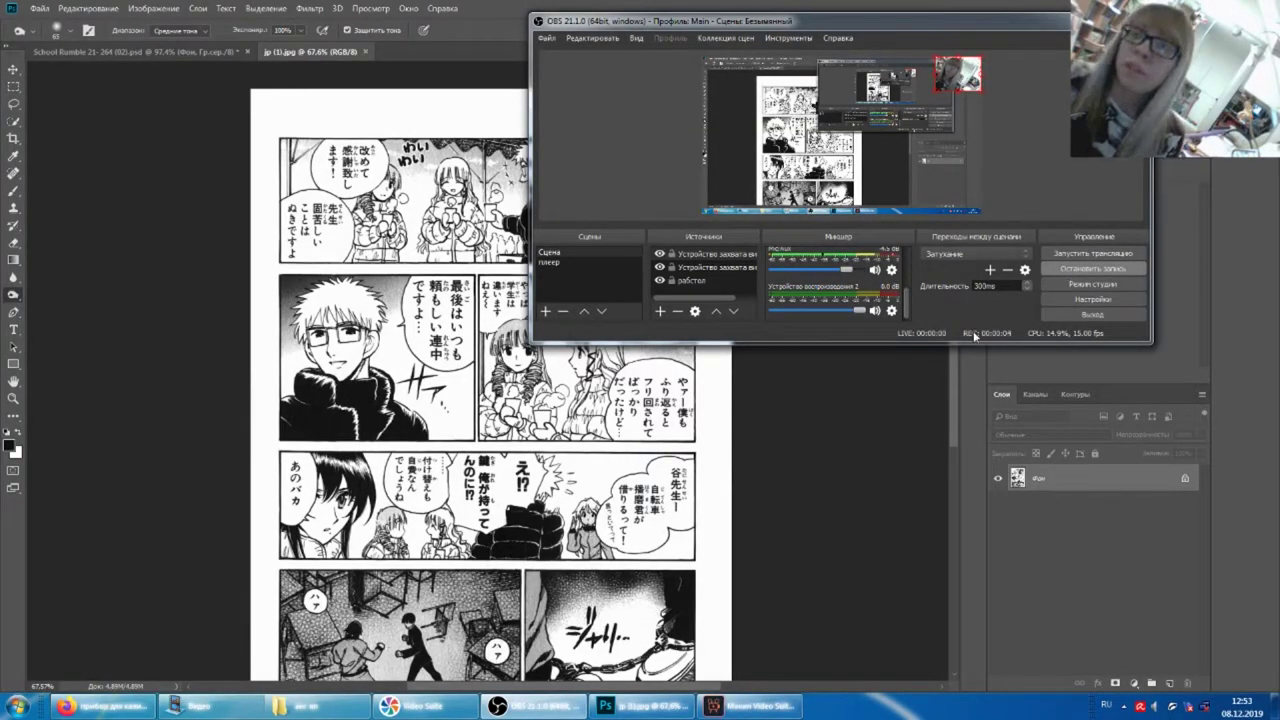
Move the OBS webcam overlay to the bottom-left corner and bring Photoshop back to the front.
{"action": "left_click_drag", "start_coordinate": [868, 117], "coordinate": [724, 196]}
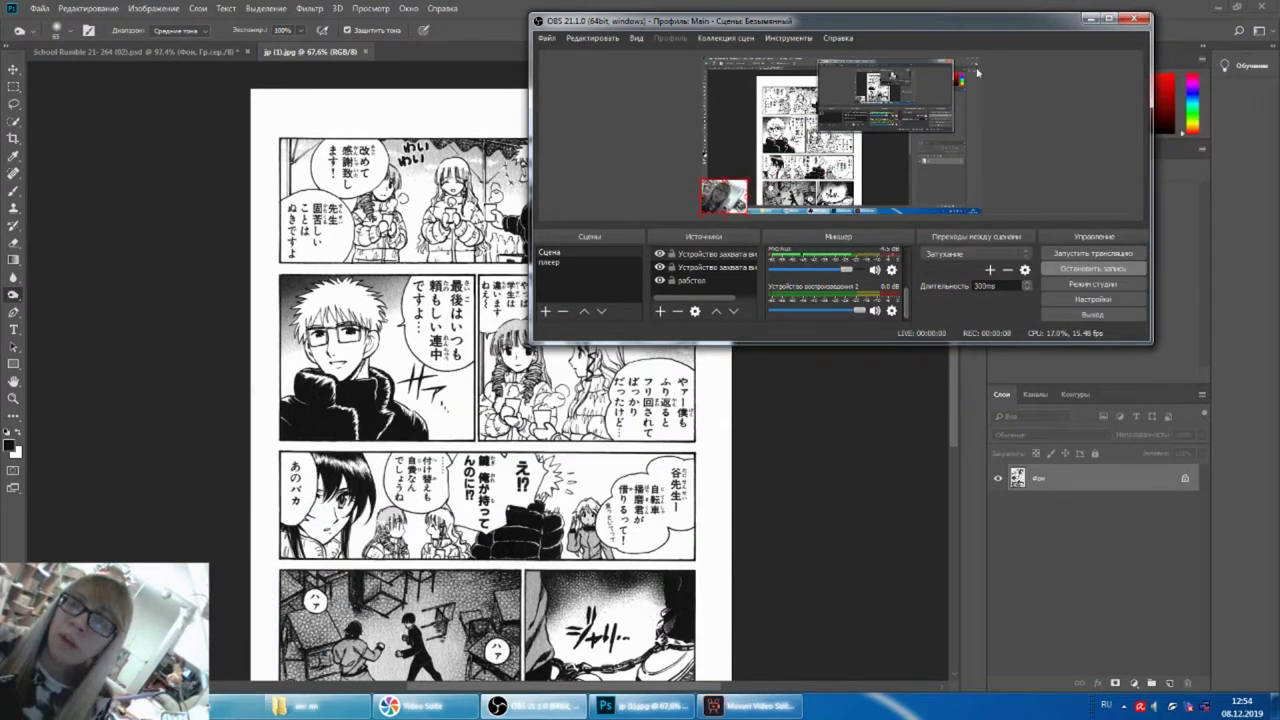
{"action": "left_click", "coordinate": [979, 396]}
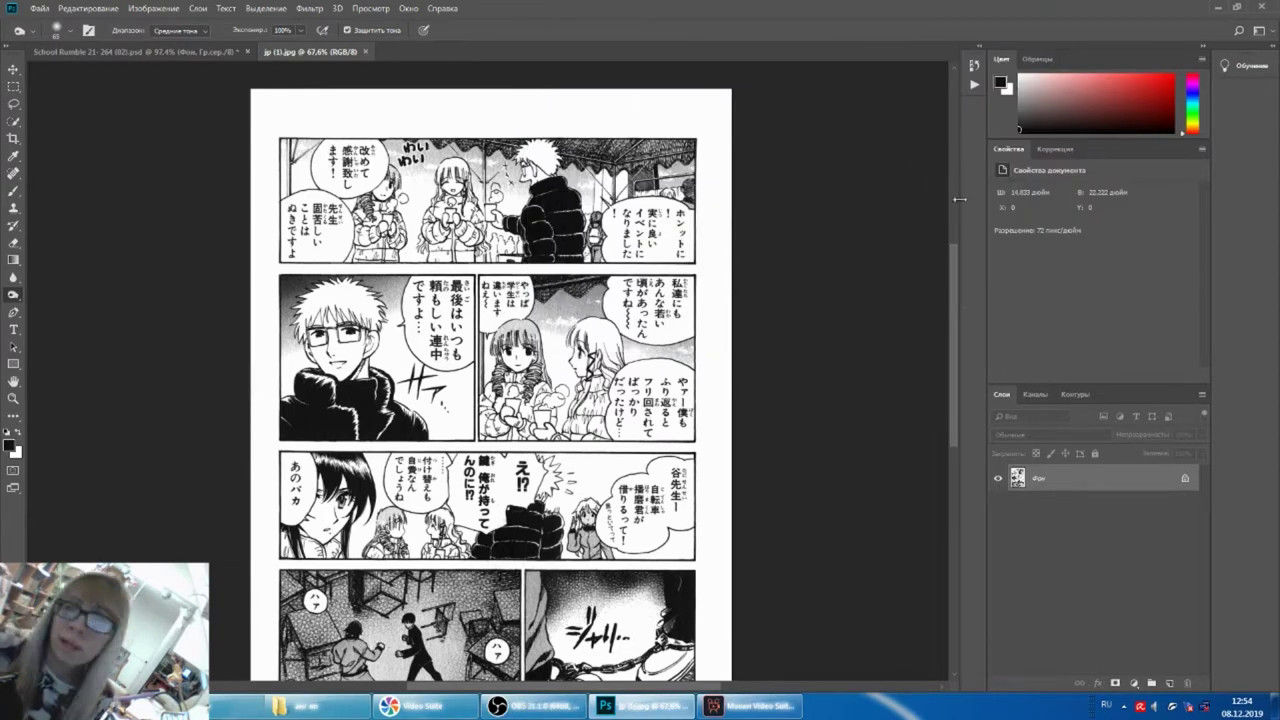
Show the Actions panel from the Window menu and inspect the default action set.
{"action": "left_click", "coordinate": [405, 9]}
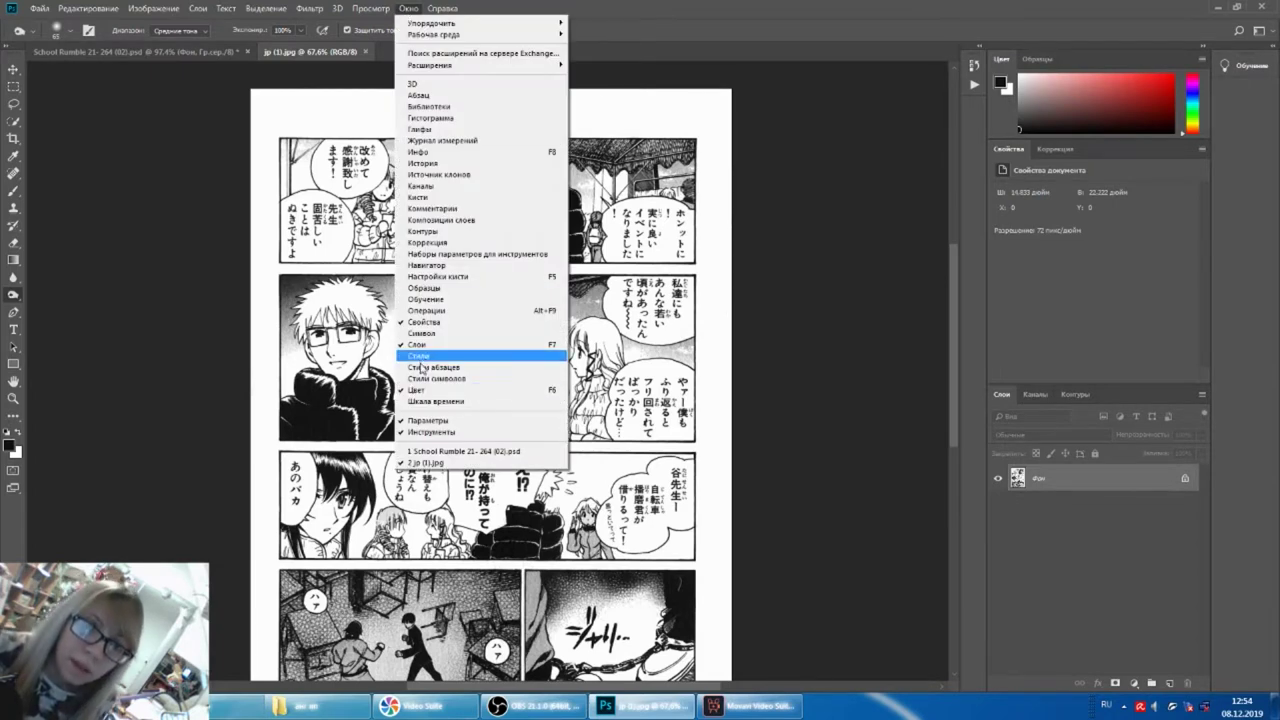
{"action": "left_click", "coordinate": [426, 310]}
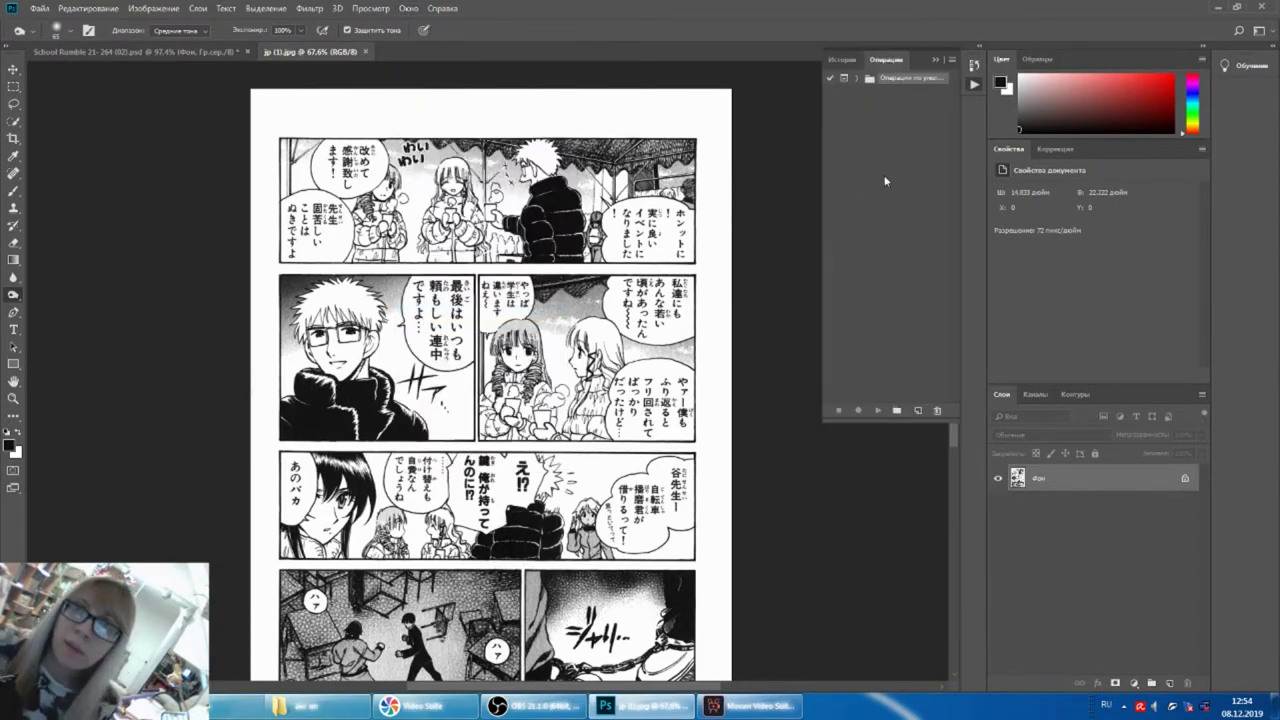
{"action": "left_click", "coordinate": [858, 78]}
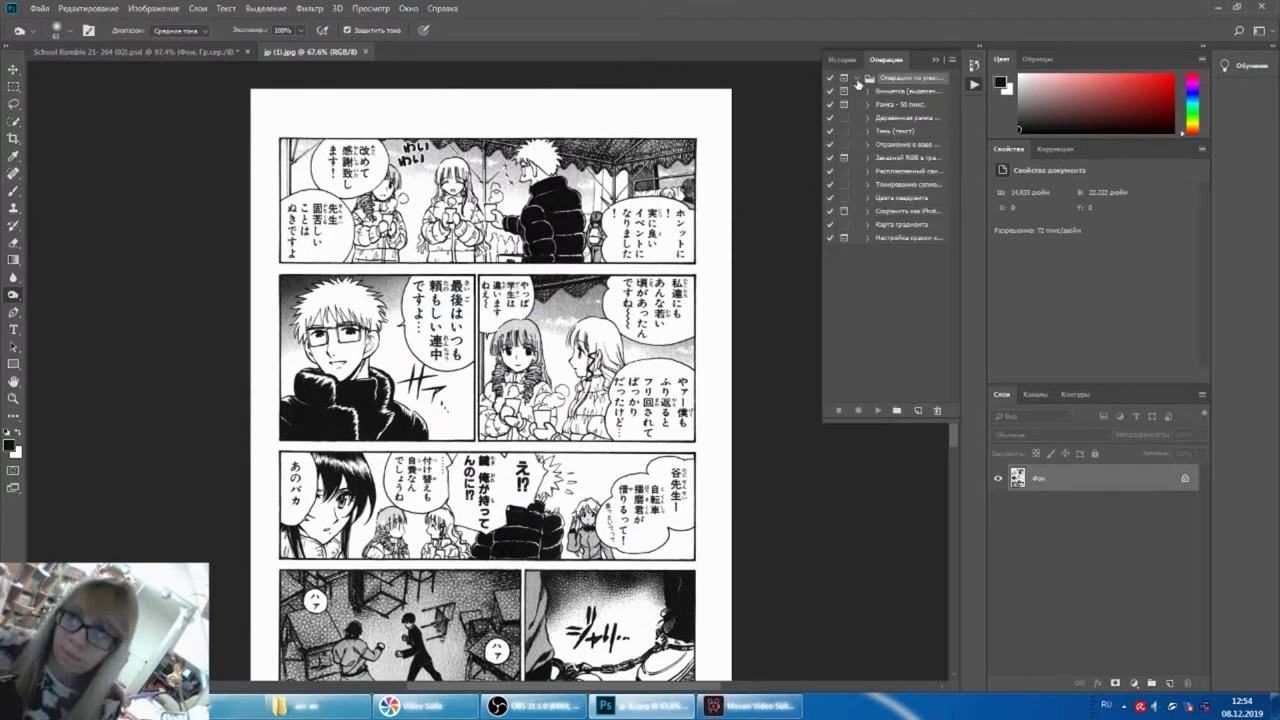
{"action": "left_click", "coordinate": [857, 78]}
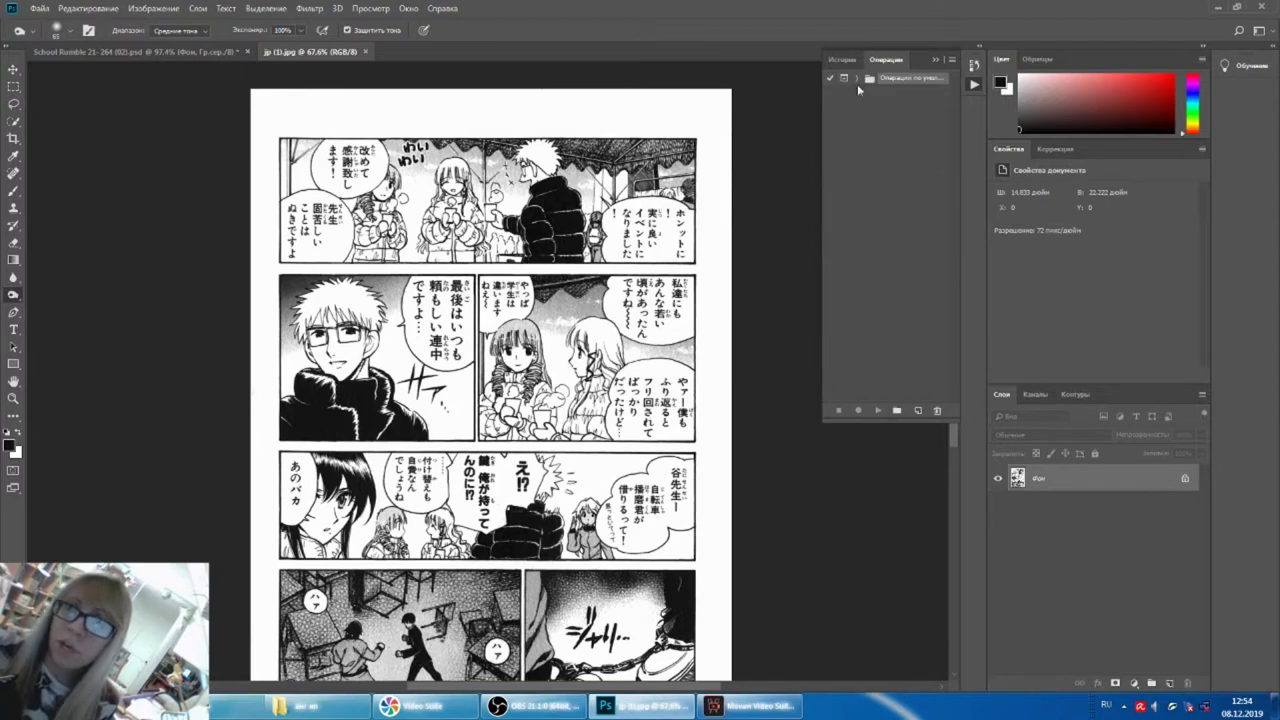
Create a new action set named Манга and start a new action in it.
{"action": "left_click", "coordinate": [896, 411]}
{"action": "type", "text": "Манга"}
{"action": "key", "text": "Return"}
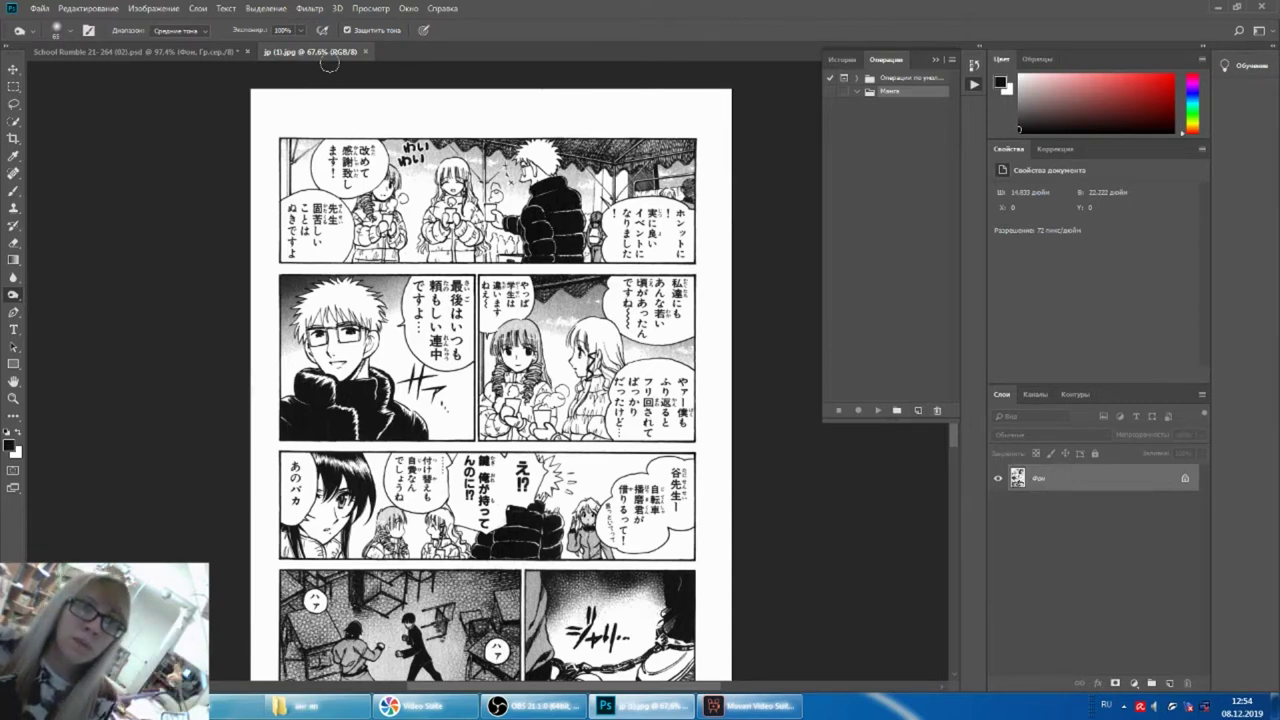
{"action": "left_click", "coordinate": [919, 411]}
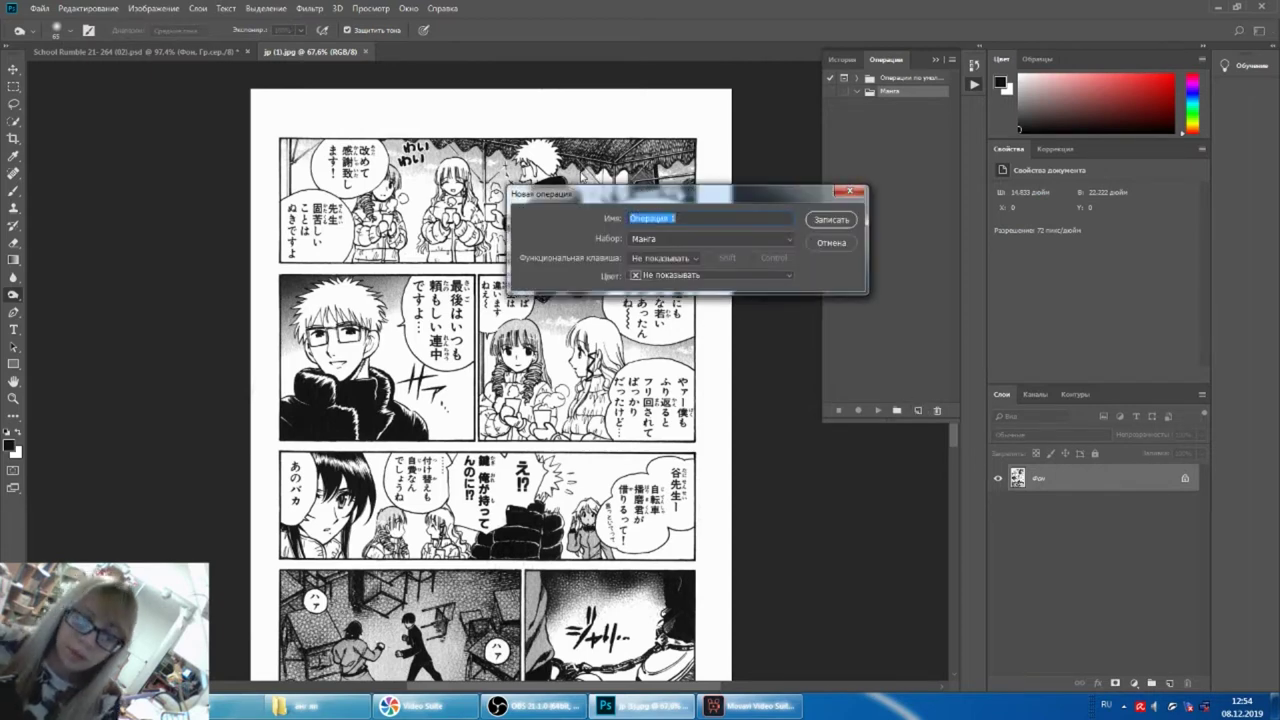
Record the preliminary-processing action, converting the page to Grayscale and discarding colour information.
{"action": "type", "text": "Предварительная обра"}
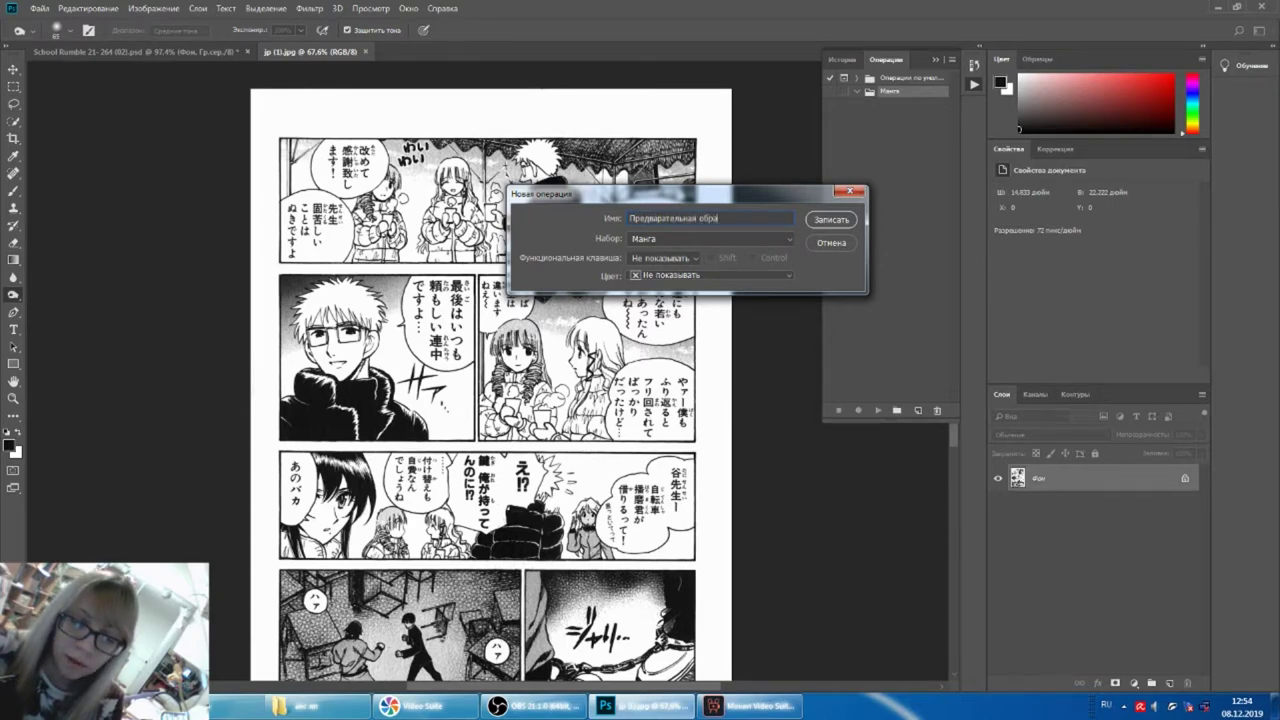
{"action": "type", "text": "тка"}
{"action": "key", "text": "Return"}
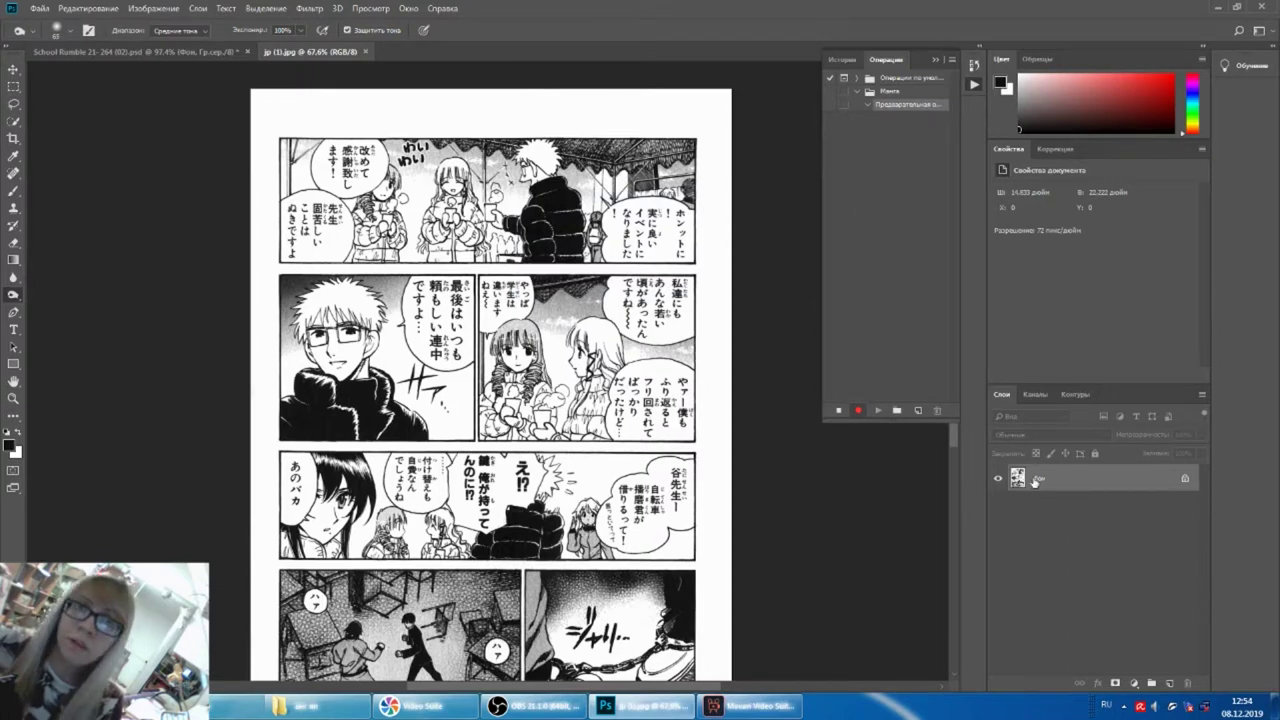
{"action": "left_click", "coordinate": [155, 8]}
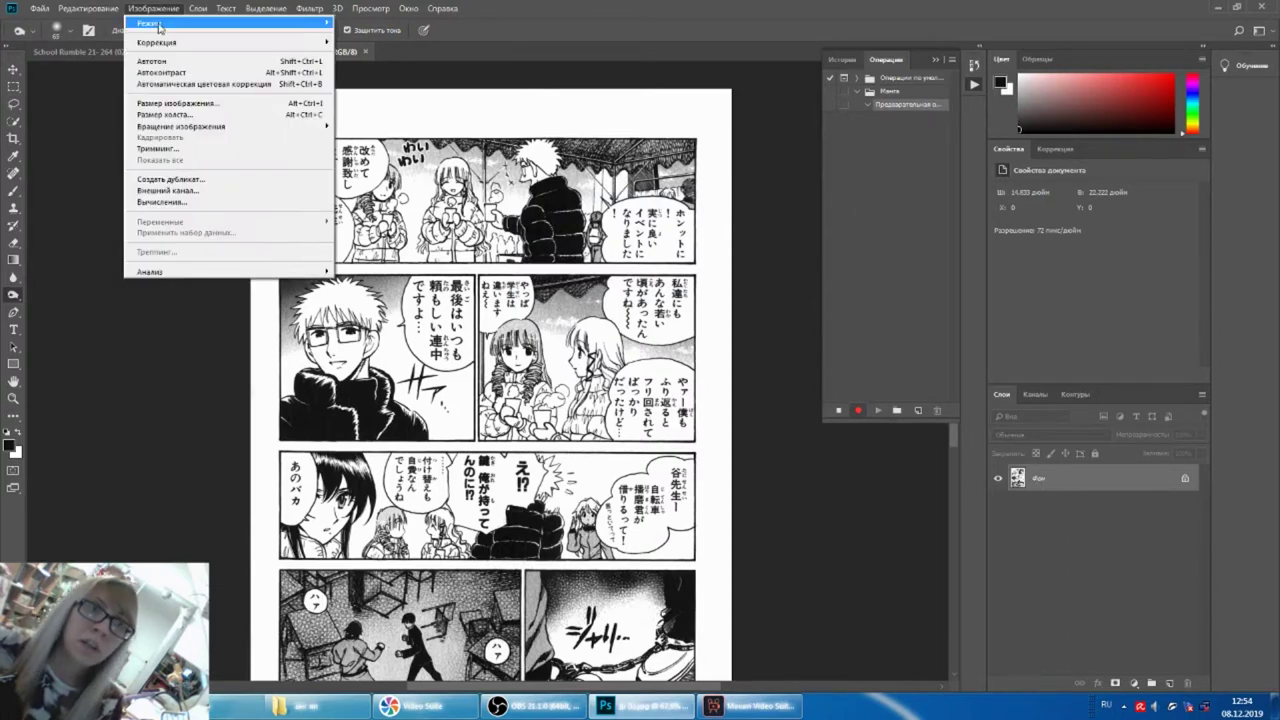
{"action": "mouse_move", "coordinate": [150, 23]}
{"action": "left_click", "coordinate": [405, 34]}
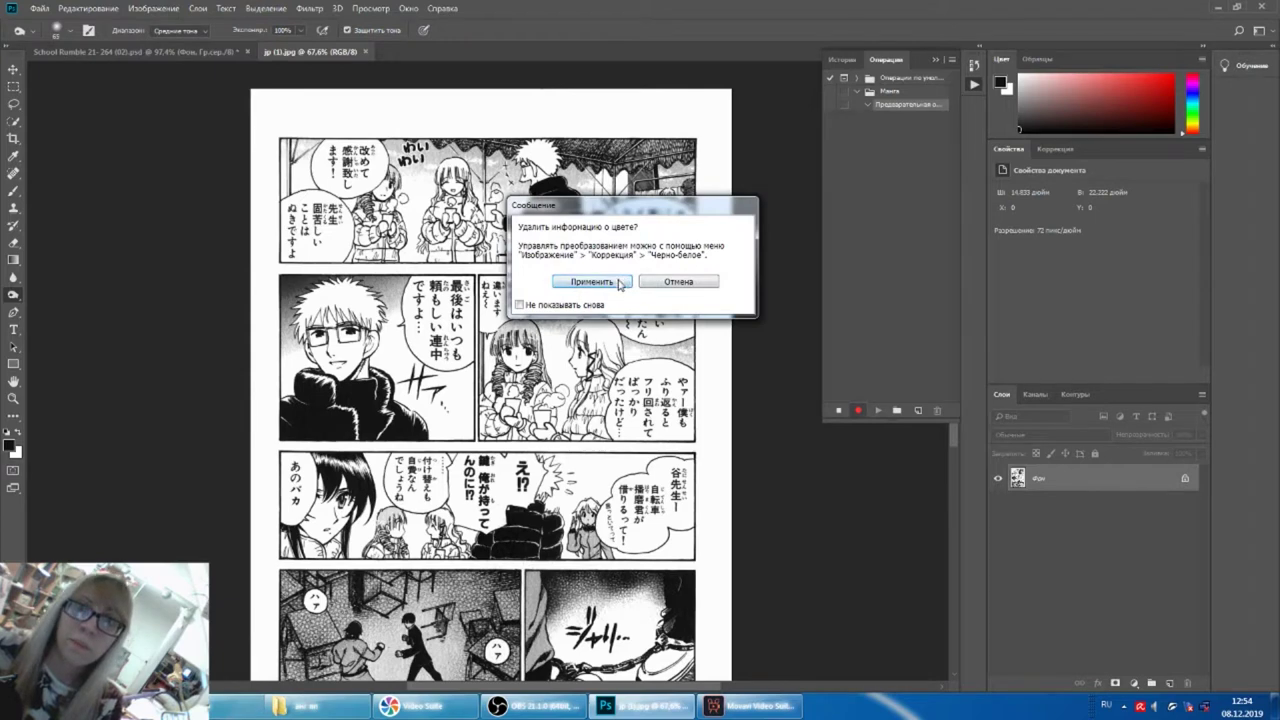
{"action": "left_click", "coordinate": [619, 284]}
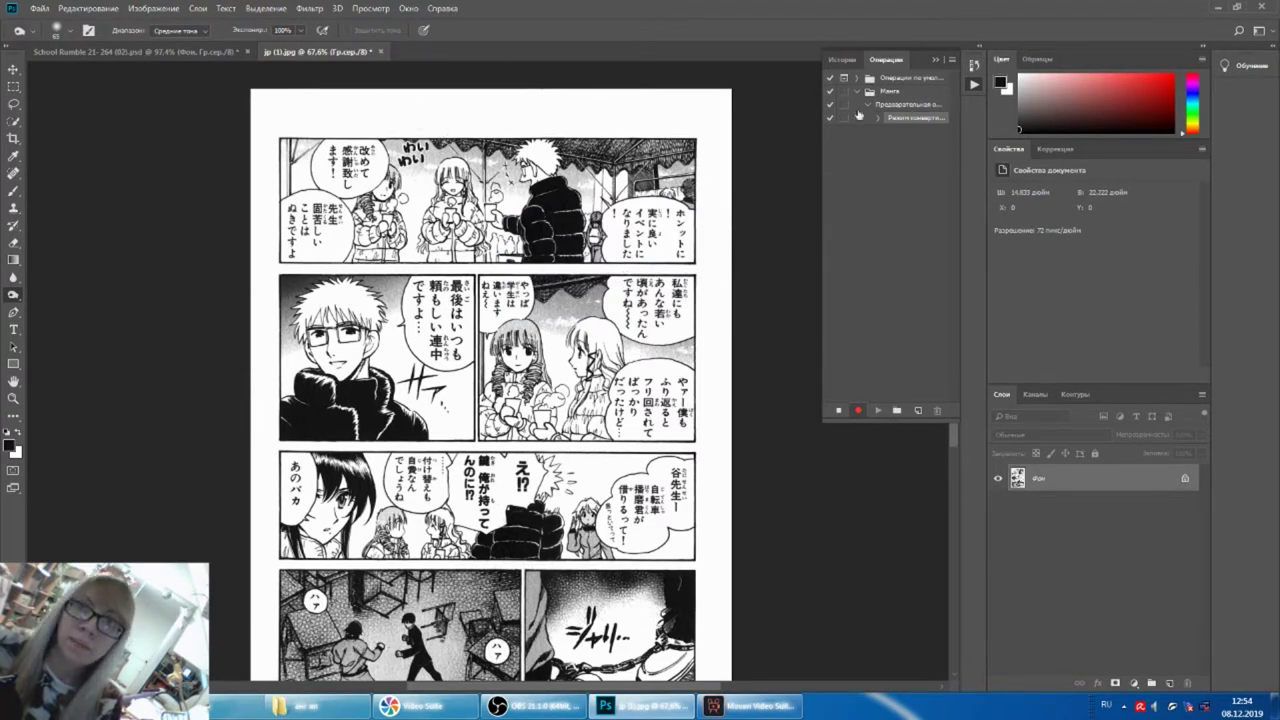
Duplicate Фон as a hidden layer named шт, then reselect Фон.
{"action": "right_click", "coordinate": [1050, 481]}
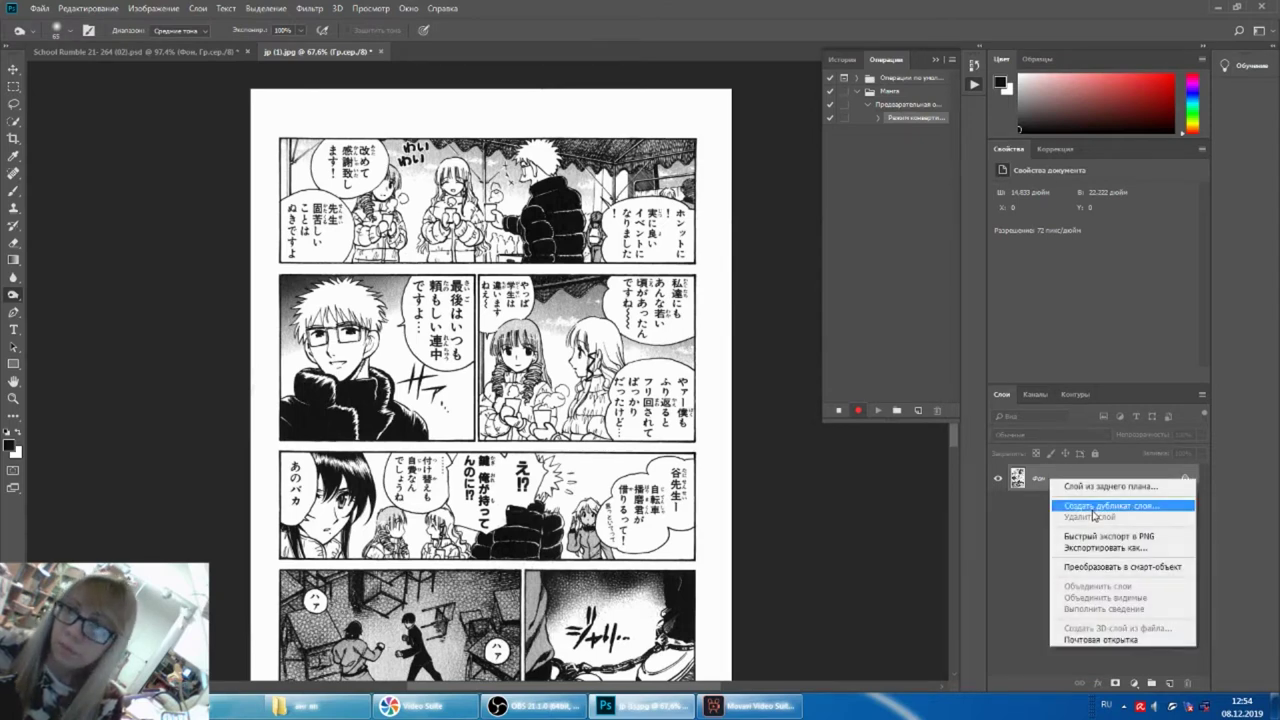
{"action": "left_click", "coordinate": [1093, 512]}
{"action": "type", "text": "шт"}
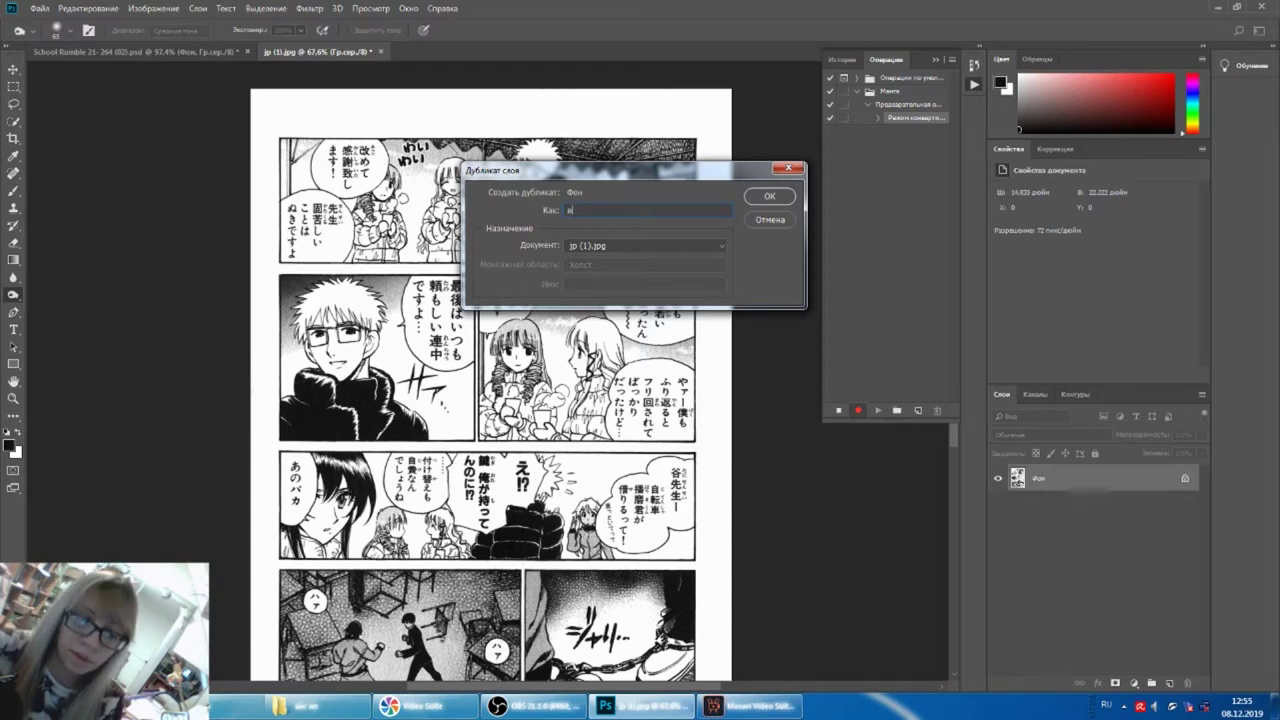
{"action": "key", "text": "Return"}
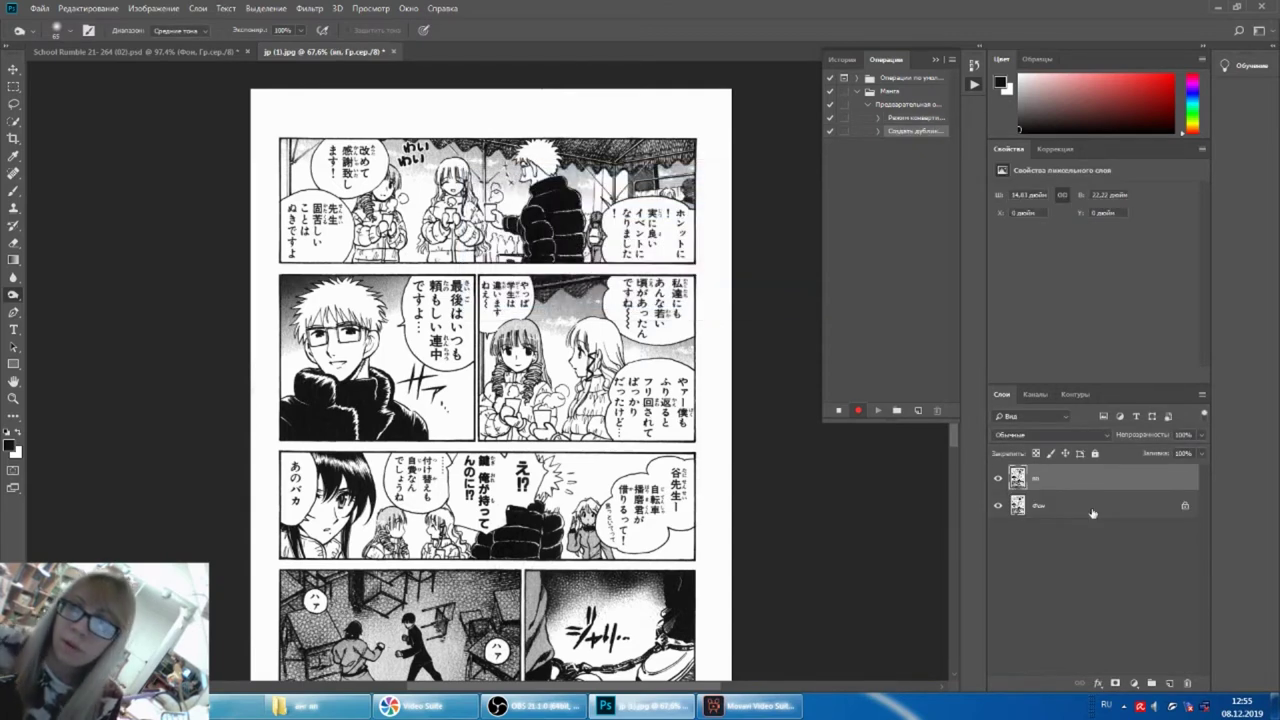
{"action": "left_click", "coordinate": [997, 479]}
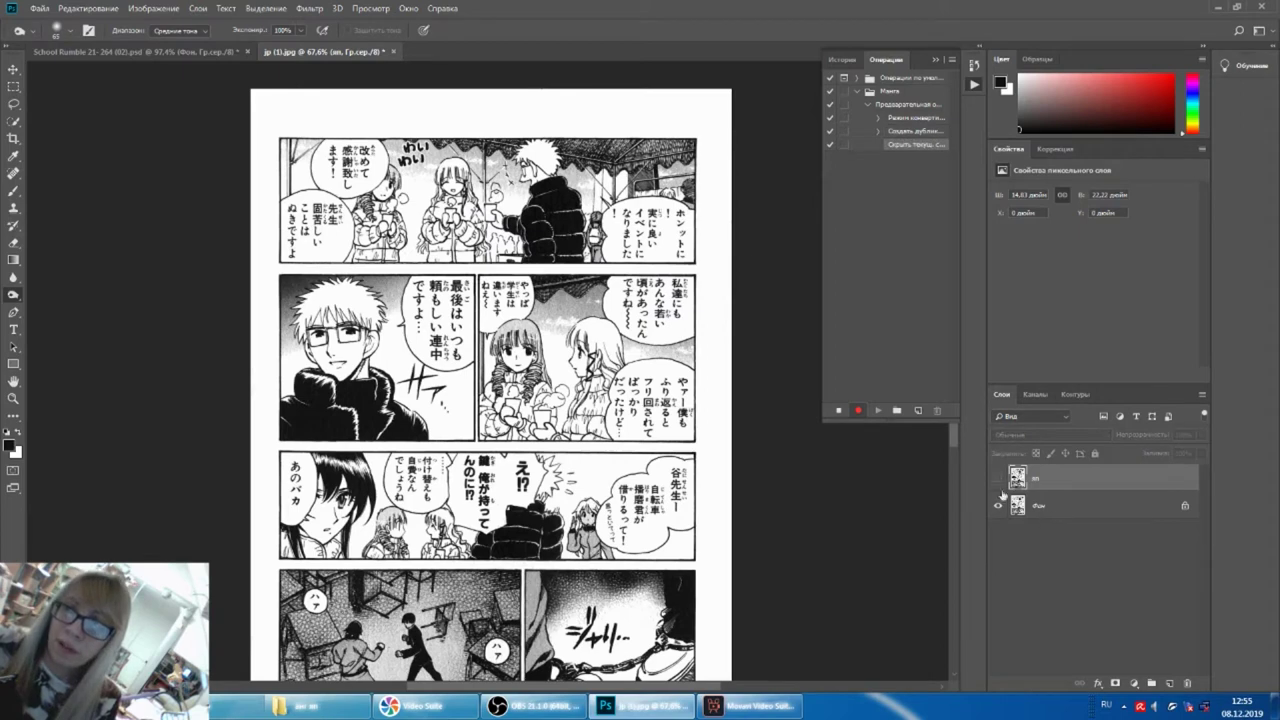
{"action": "left_click", "coordinate": [1068, 510]}
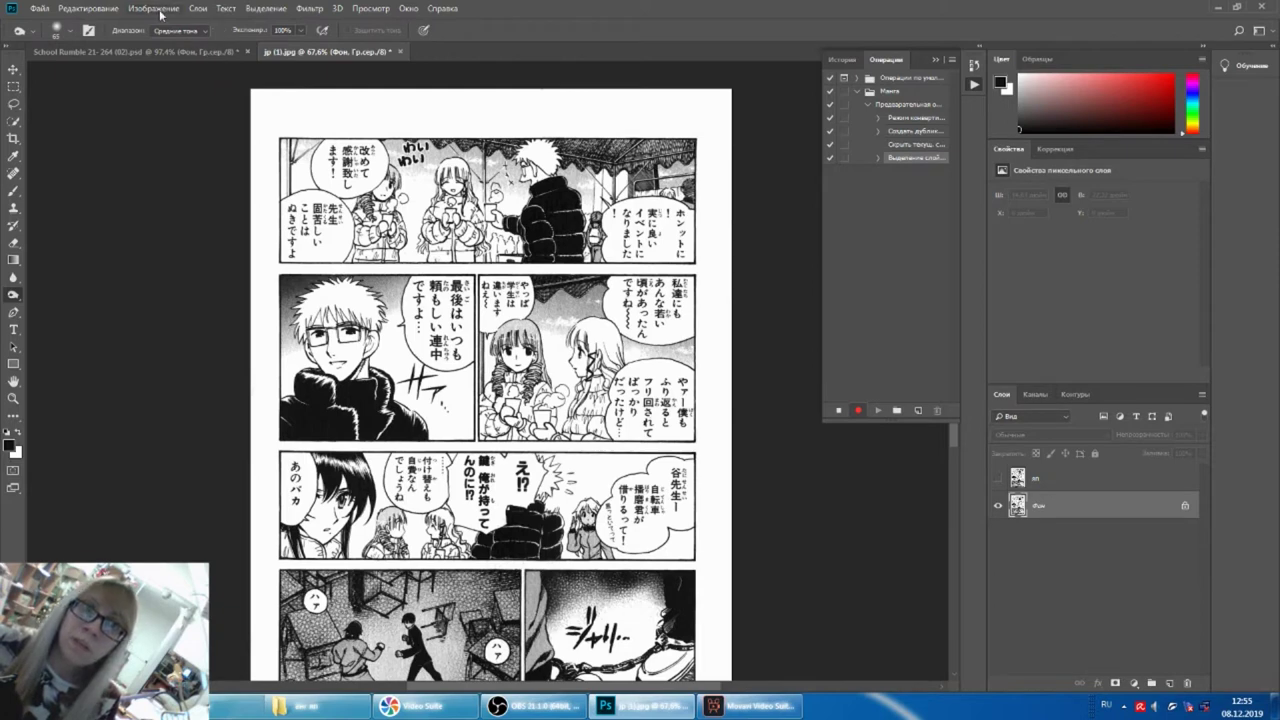
Check Image Size without changes, cancel it, and stop recording the action.
{"action": "left_click", "coordinate": [155, 8]}
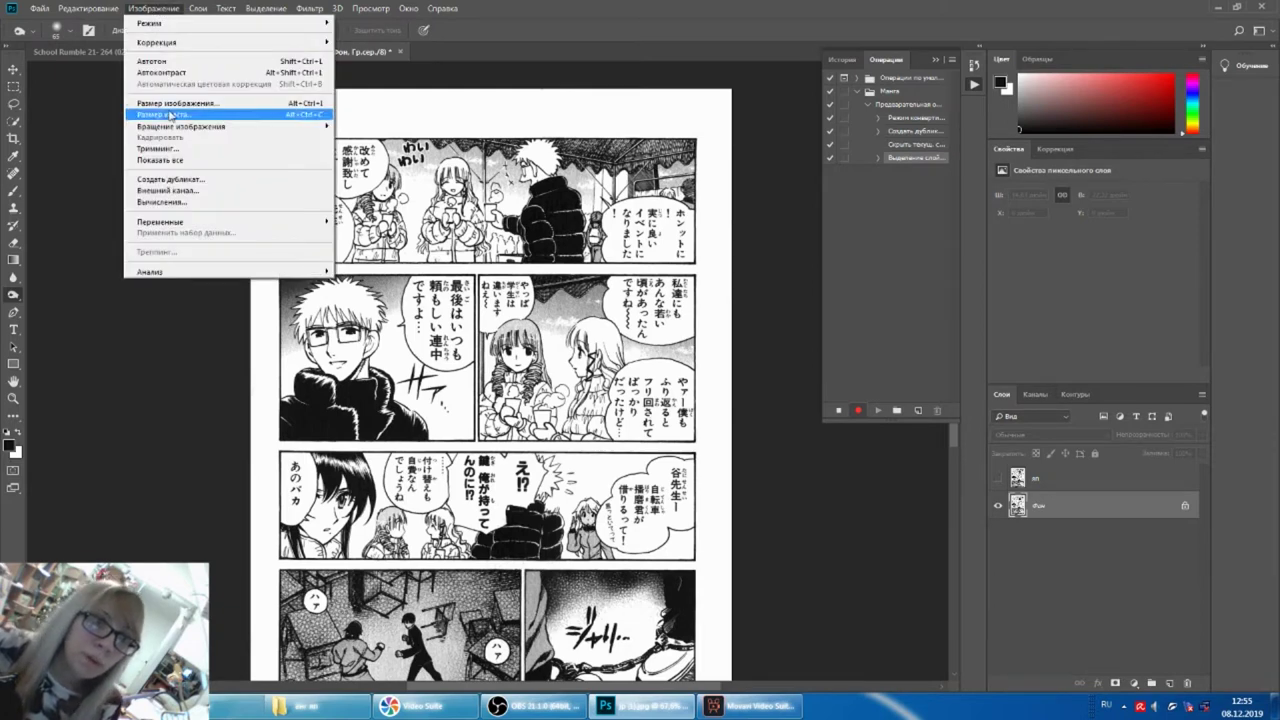
{"action": "left_click", "coordinate": [174, 104]}
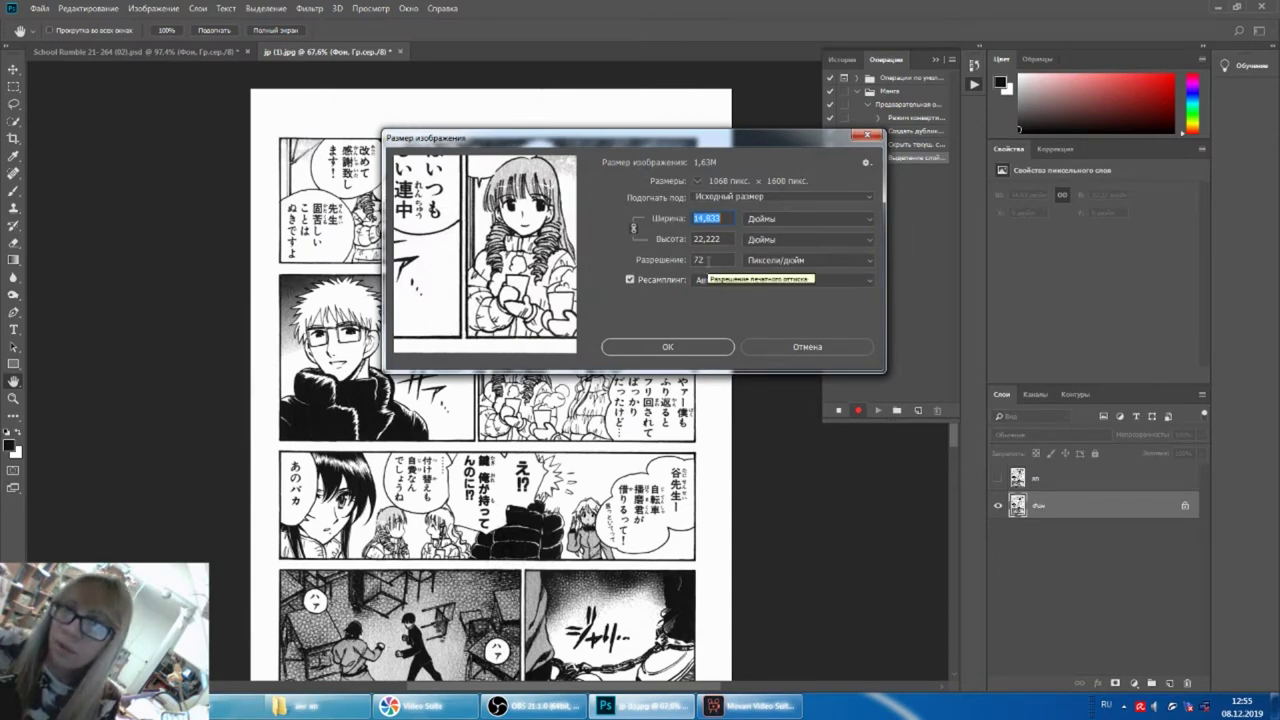
{"action": "left_click", "coordinate": [806, 347]}
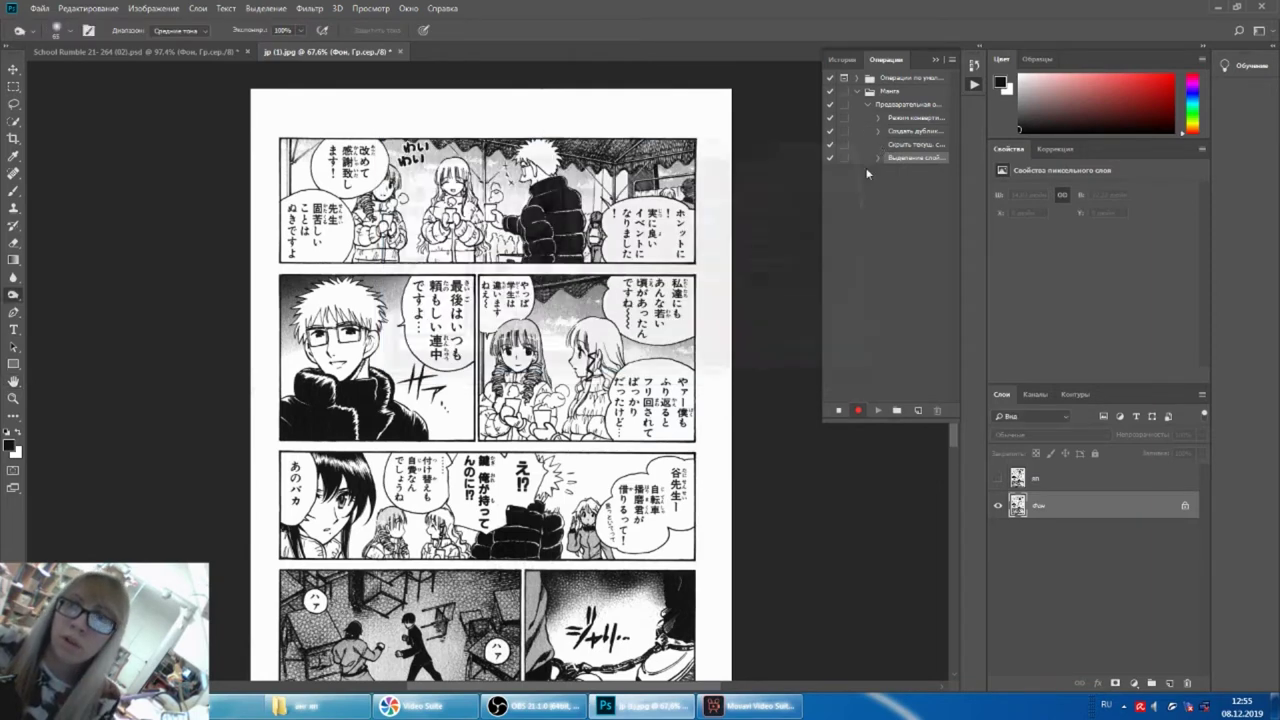
{"action": "left_click", "coordinate": [839, 411]}
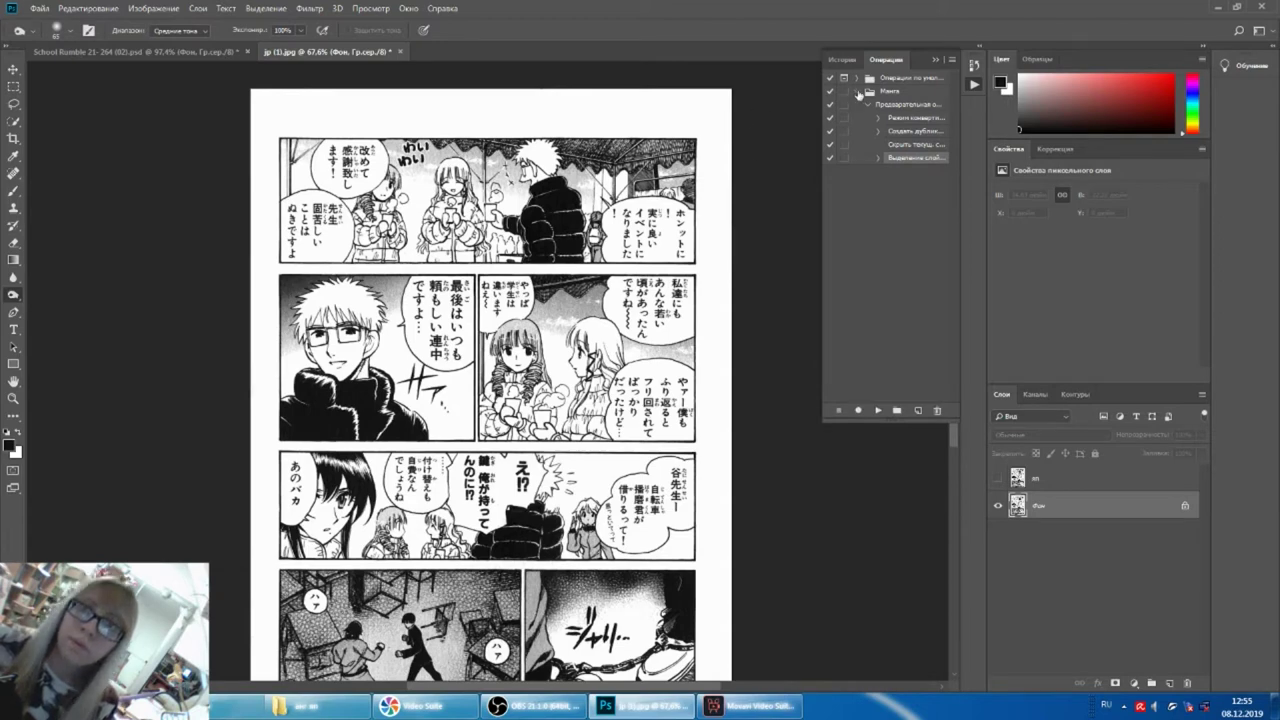
Collapse the recorded steps and start recording a new action named чистка белого.
{"action": "left_click", "coordinate": [857, 92]}
{"action": "left_click", "coordinate": [857, 92]}
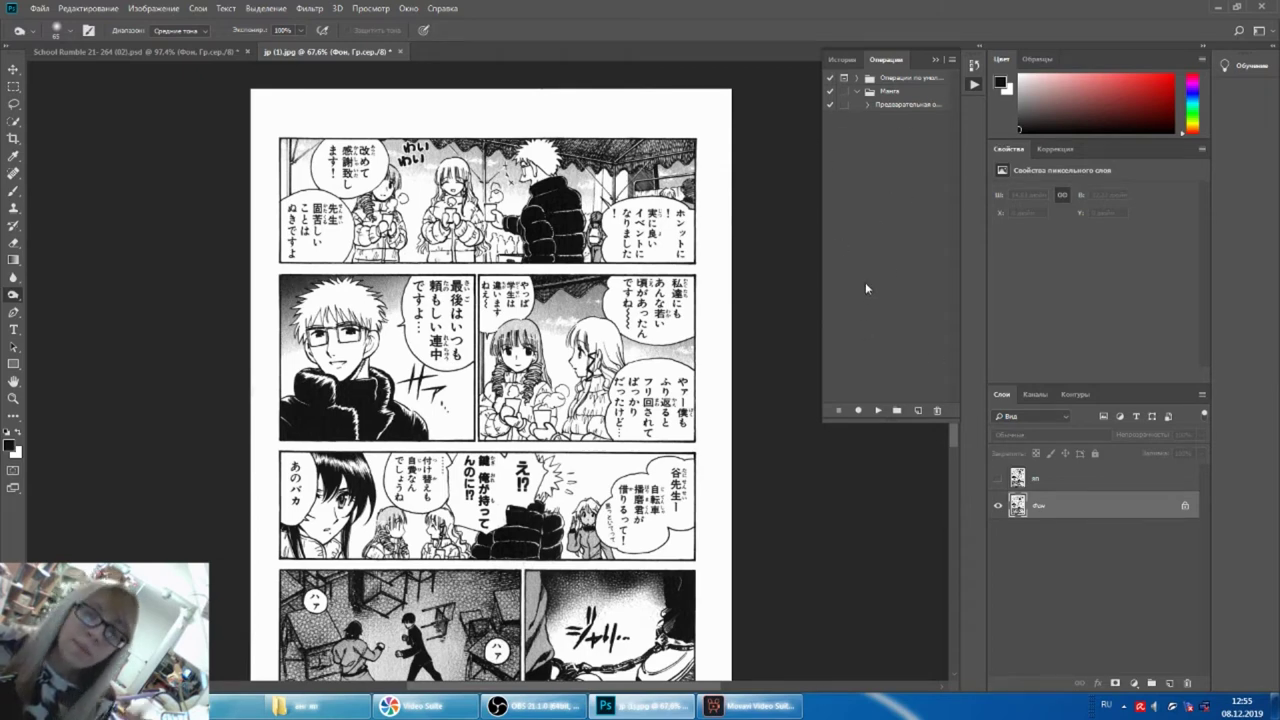
{"action": "left_click", "coordinate": [917, 413]}
{"action": "key", "text": "BackSpace"}
{"action": "type", "text": "чистка белого"}
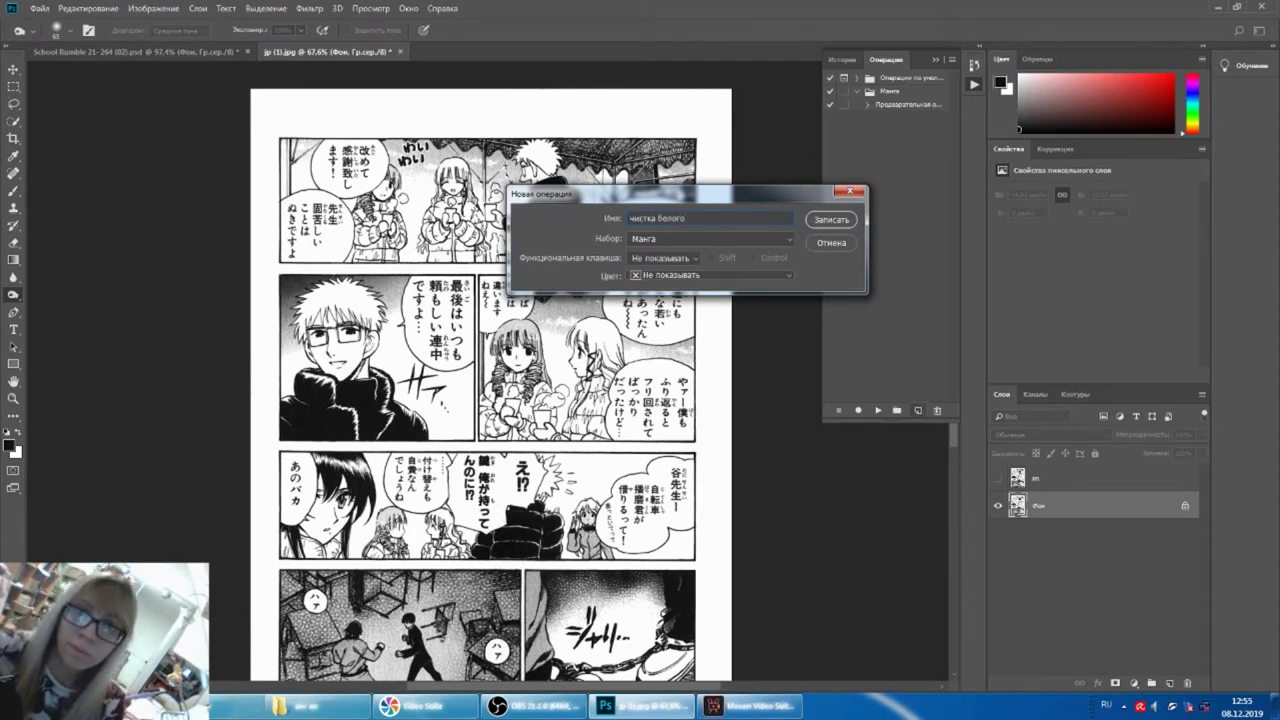
{"action": "key", "text": "Return"}
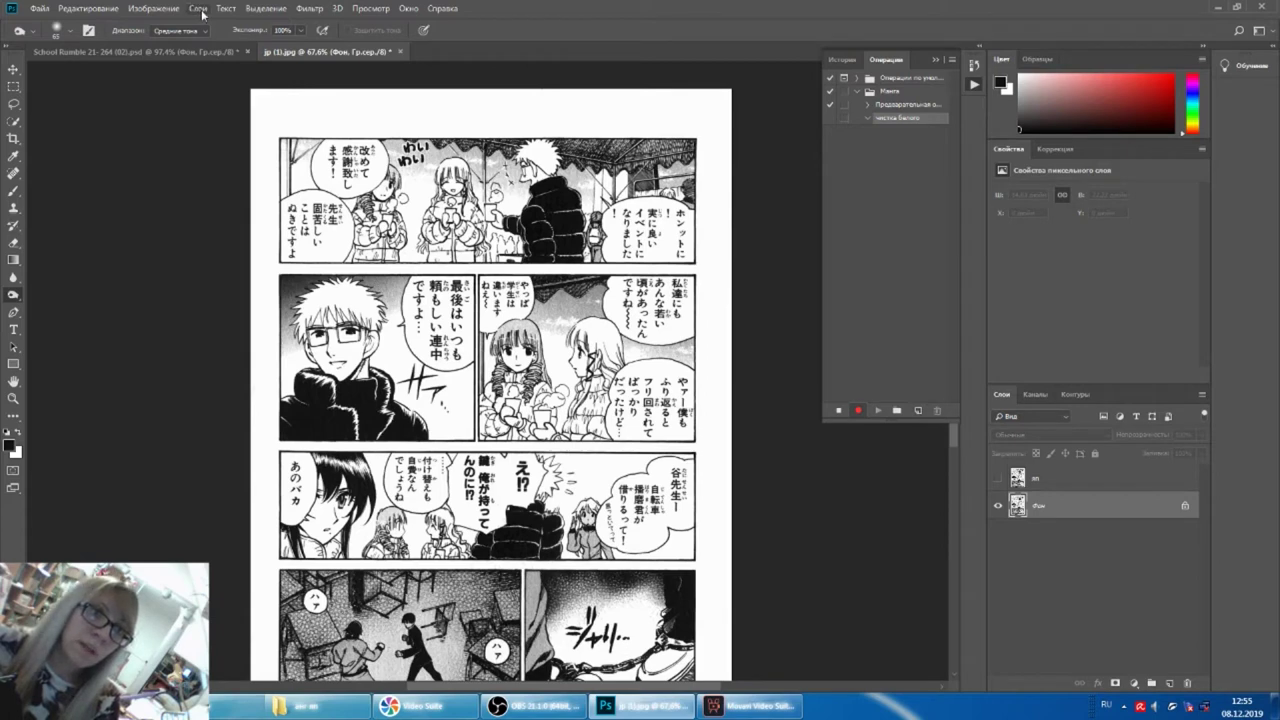
Attempt converting Фон to a regular layer, cancelling the New Layer dialog.
{"action": "double_click", "coordinate": [1071, 516]}
{"action": "left_click", "coordinate": [788, 233]}
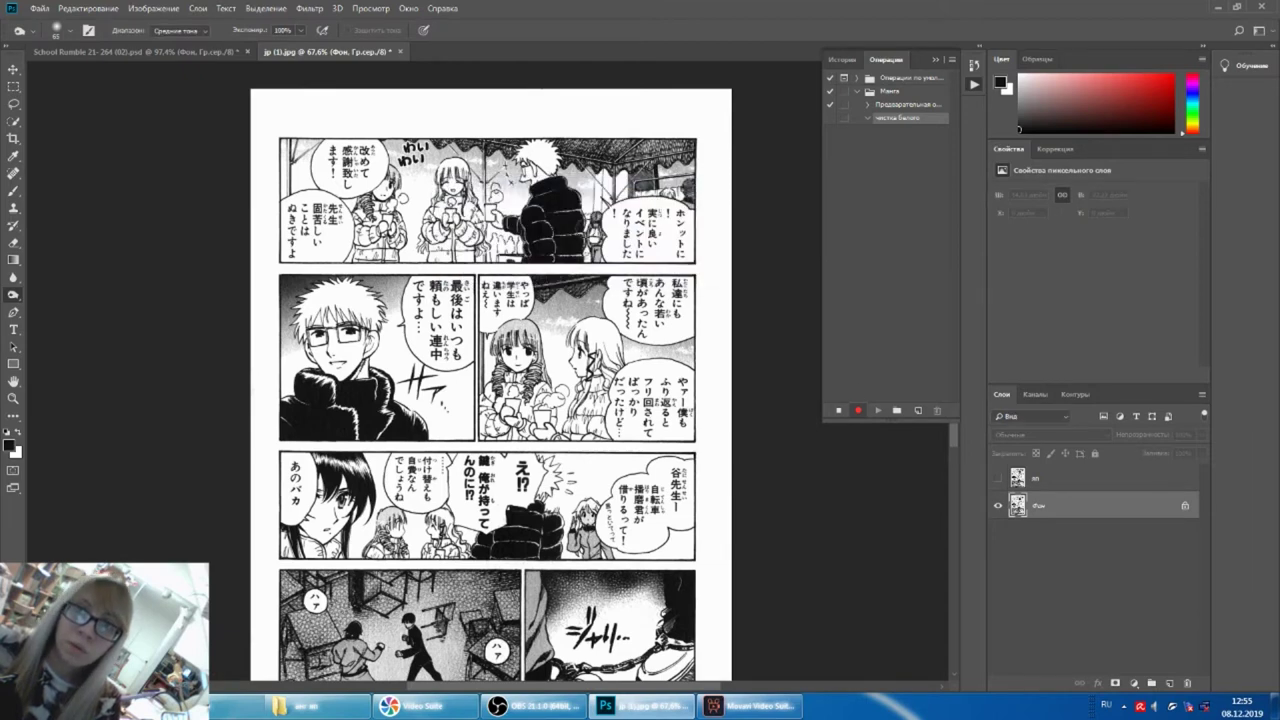
{"action": "left_click", "coordinate": [256, 8]}
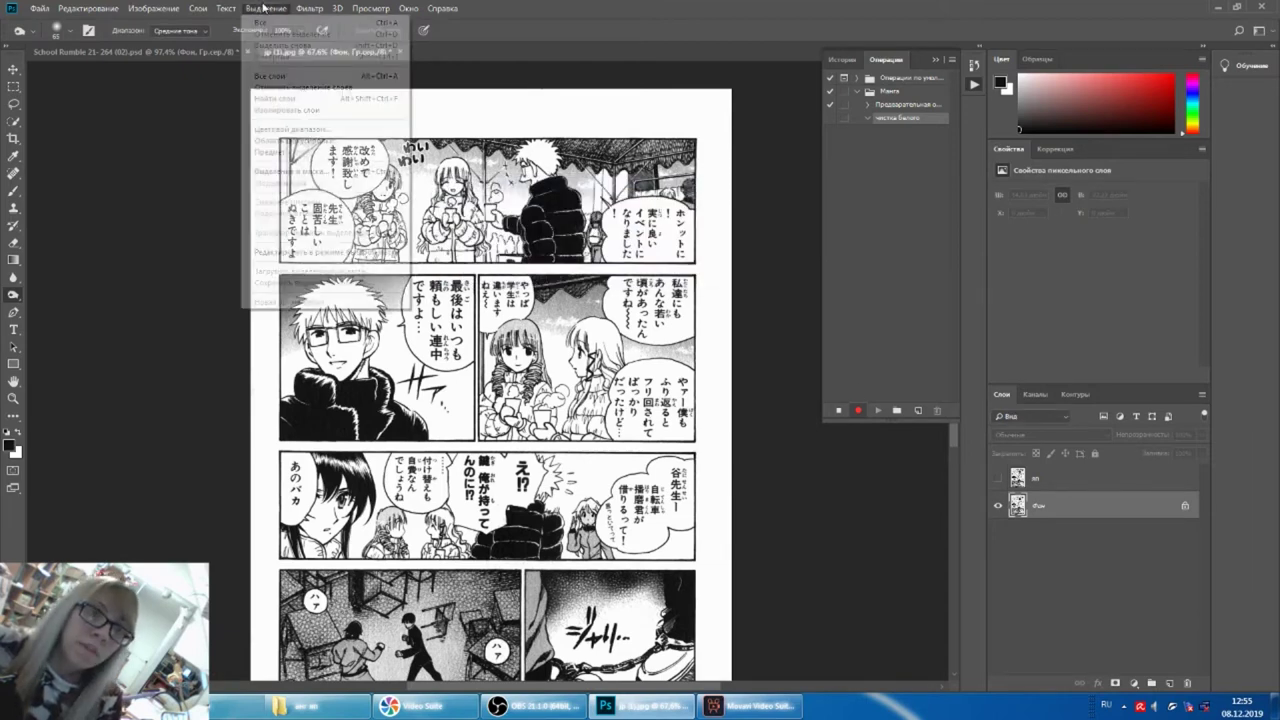
Select the page by Color Range with Fuzziness 15.
{"action": "left_click", "coordinate": [280, 130]}
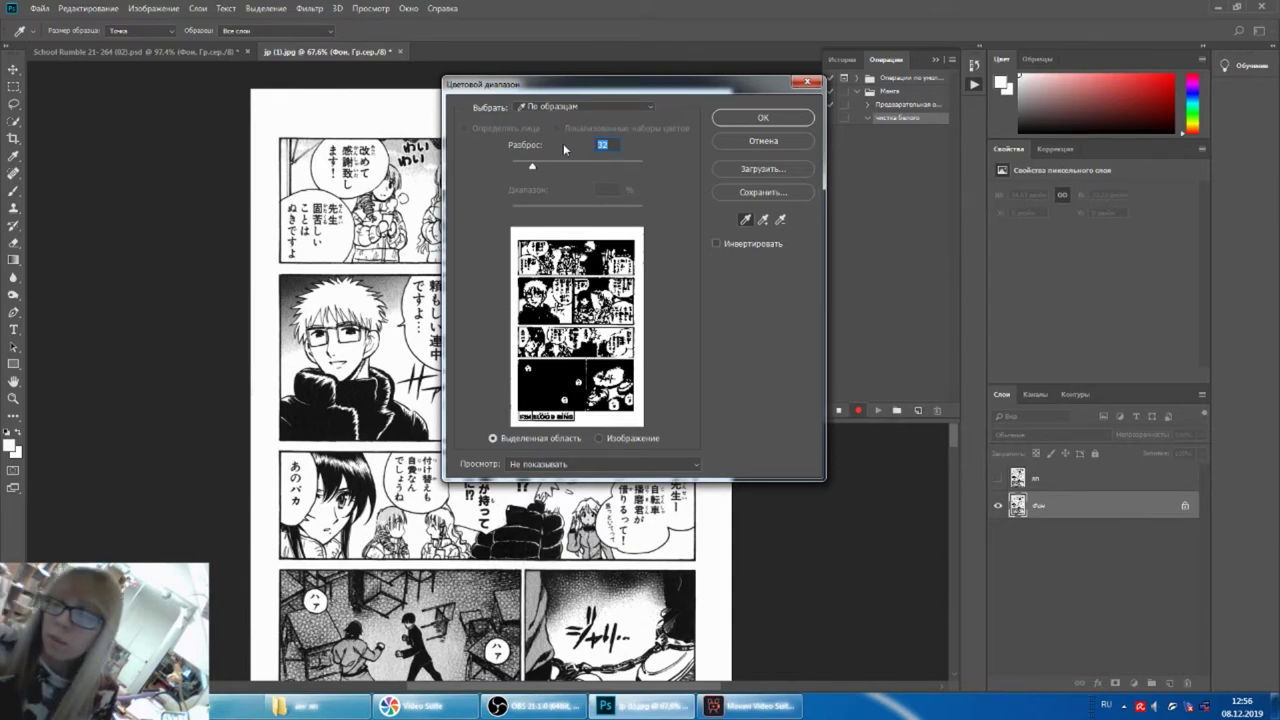
{"action": "type", "text": "15"}
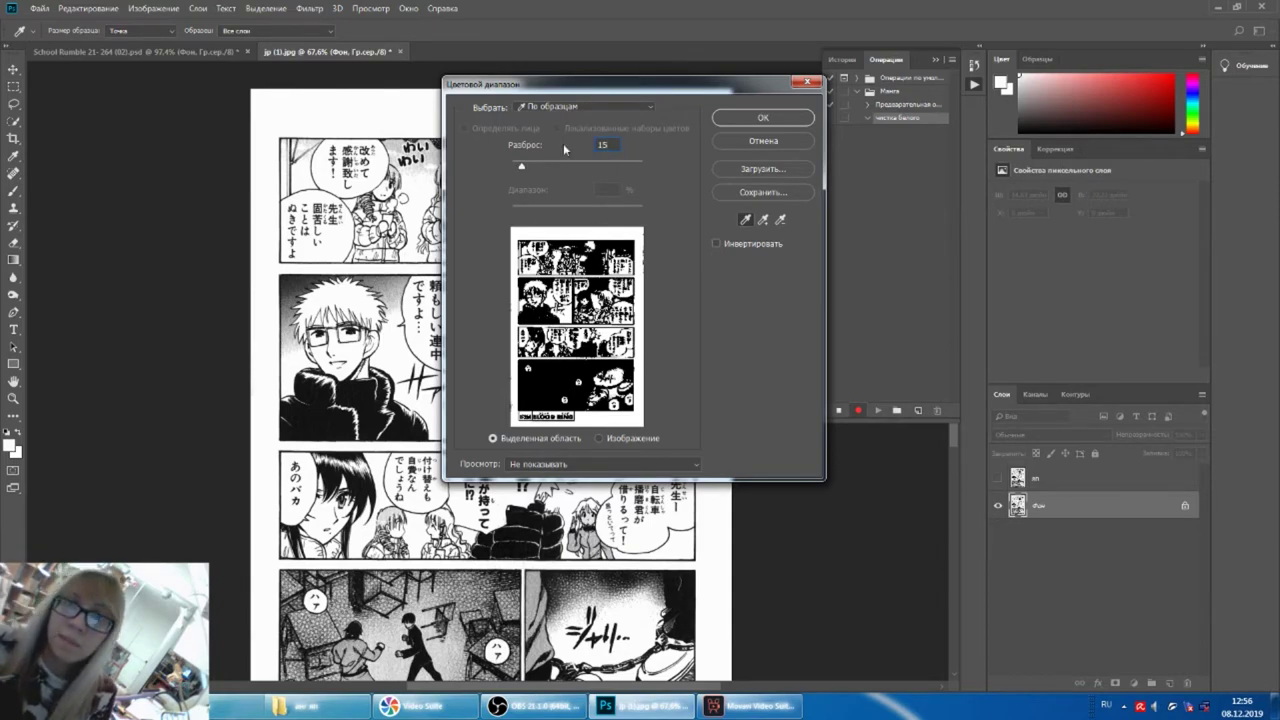
{"action": "key", "text": "Return"}
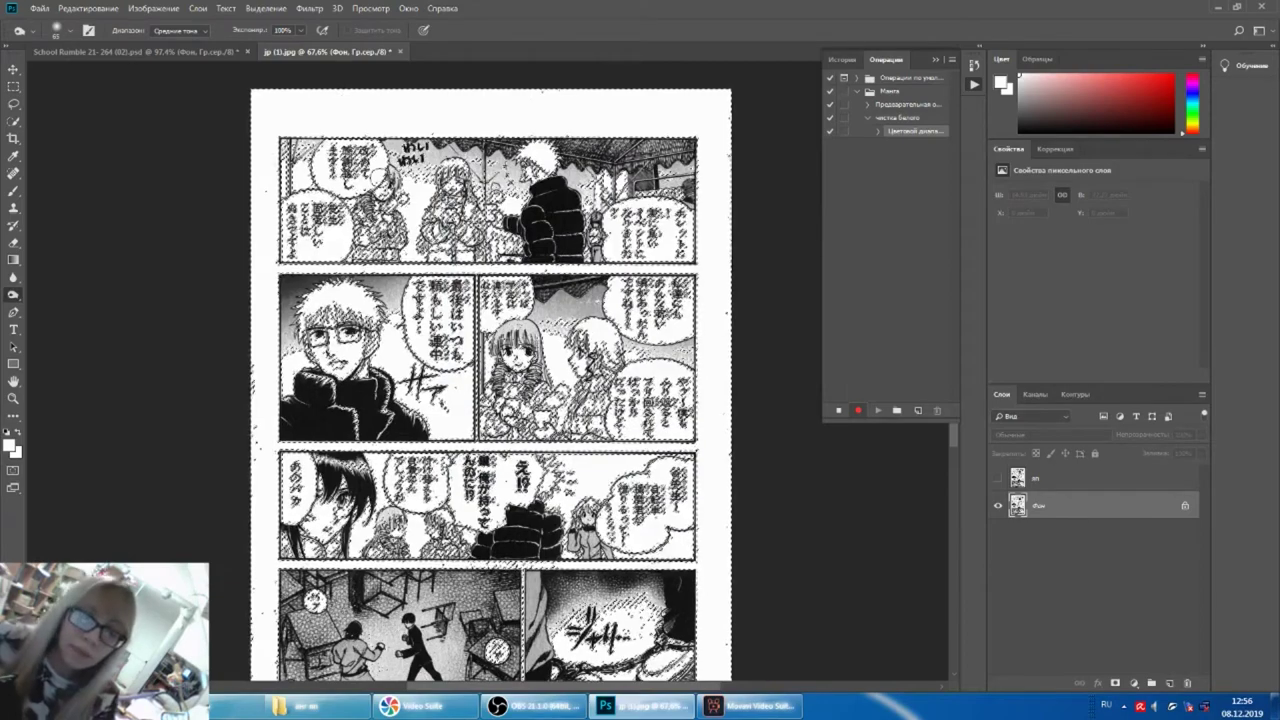
{"action": "key", "text": "i"}
Apply Levels with white input 245, deselect, and stop recording чистка белого.
{"action": "key", "text": "ctrl+l"}
{"action": "left_click_drag", "start_coordinate": [676, 285], "coordinate": [670, 285]}
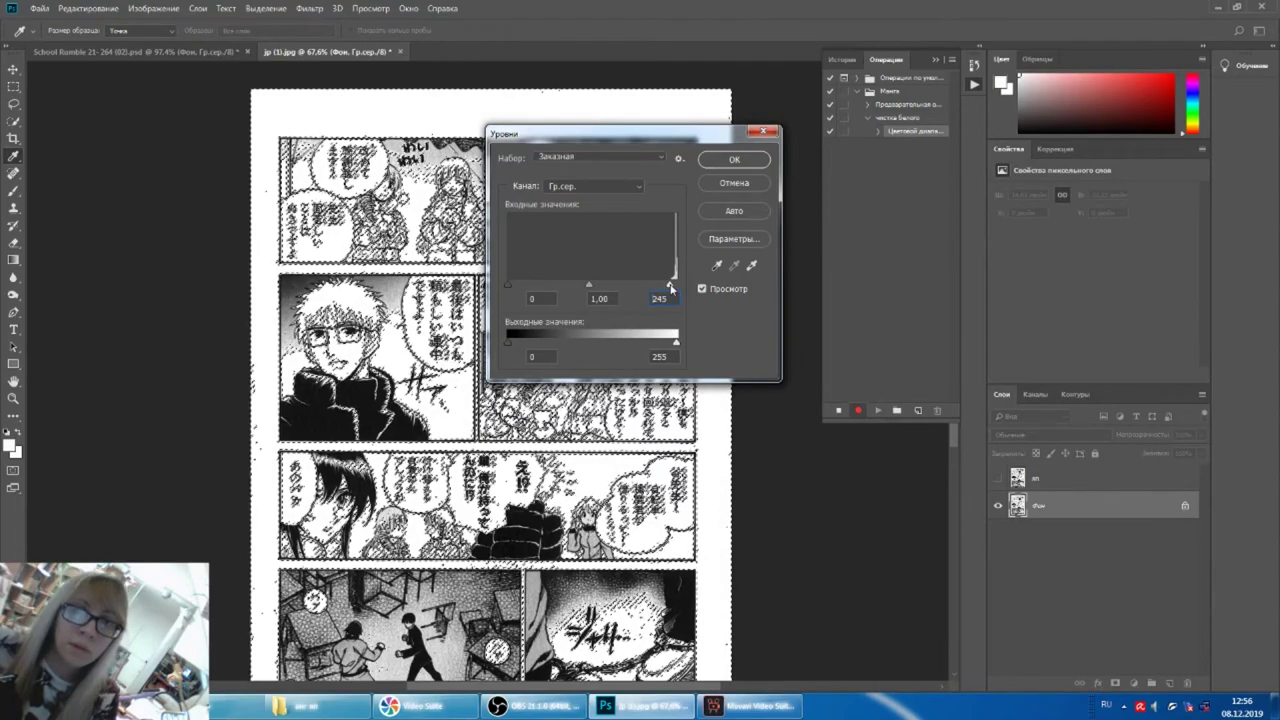
{"action": "left_click", "coordinate": [722, 158]}
{"action": "key", "text": "o"}
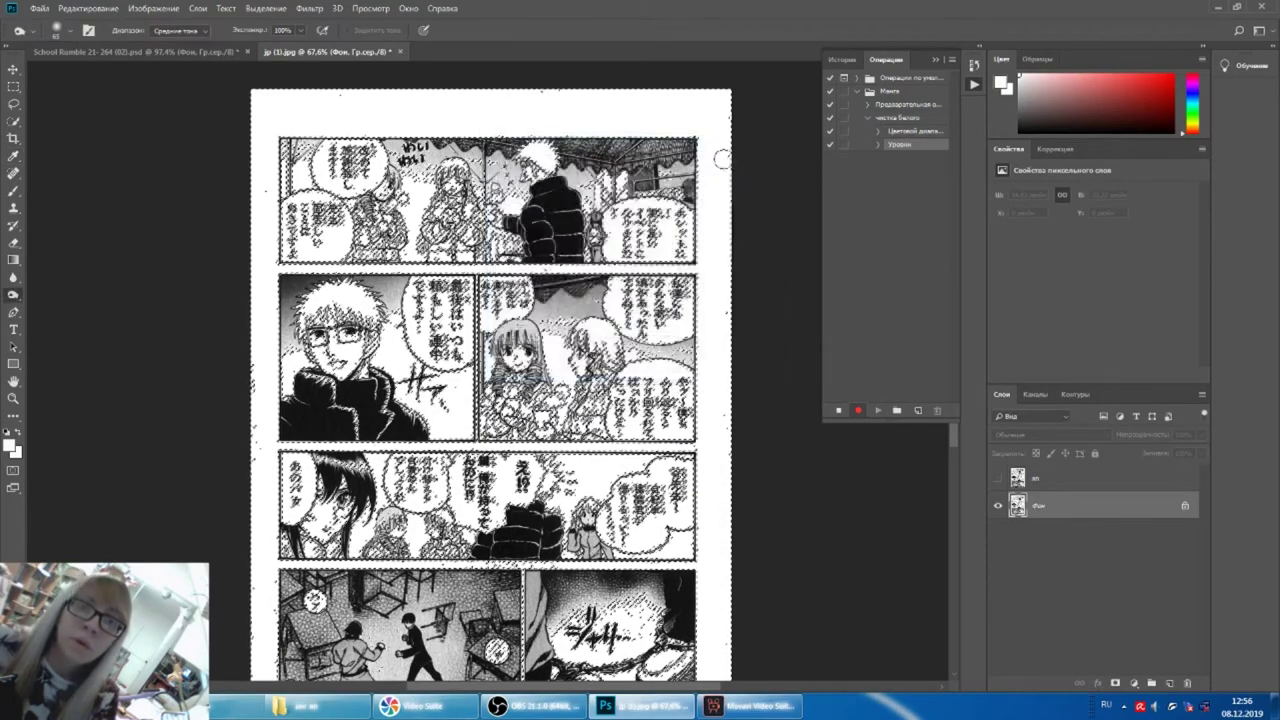
{"action": "key", "text": "ctrl+d"}
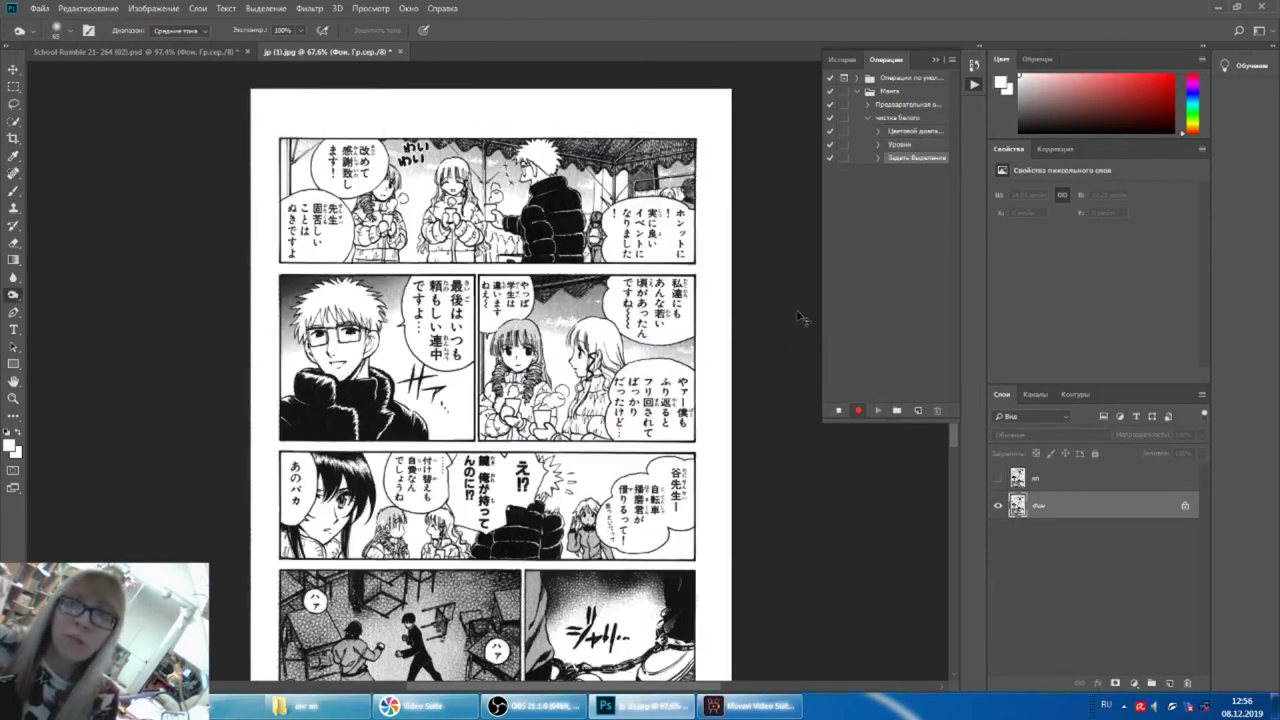
{"action": "left_click", "coordinate": [839, 411]}
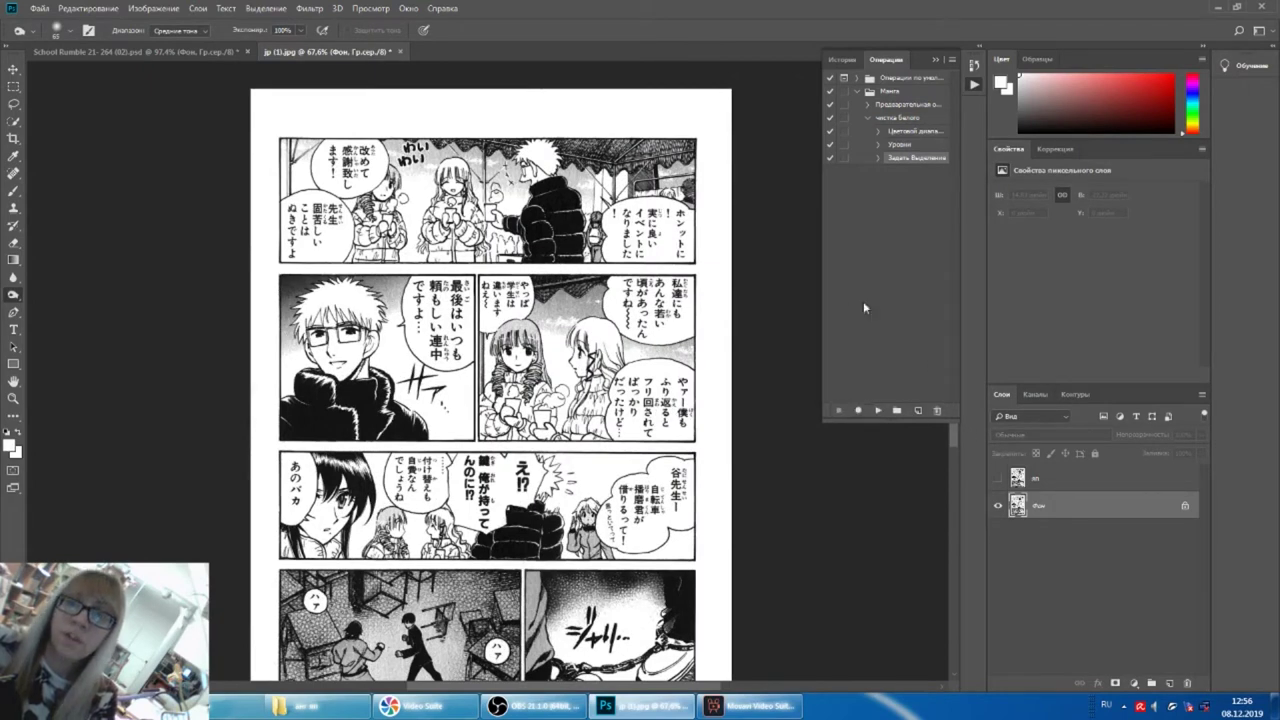
{"action": "scroll", "coordinate": [580, 122], "scroll_direction": "up", "scroll_amount": 3}
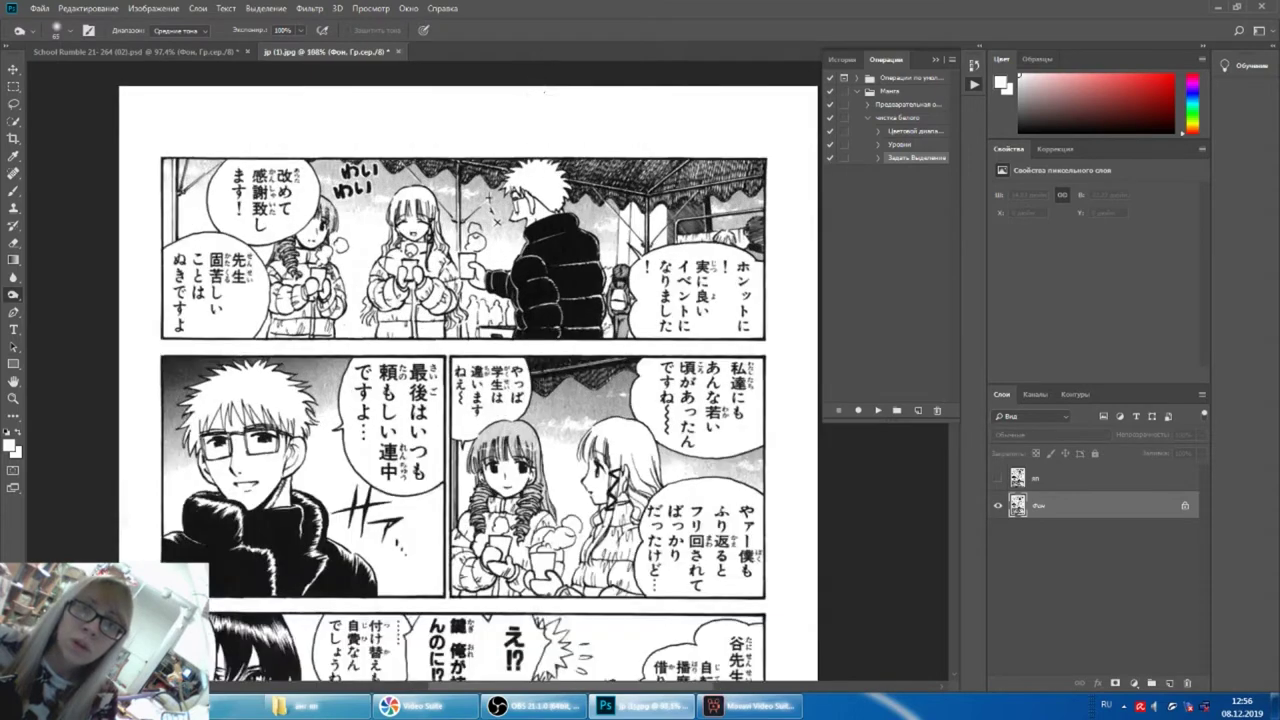
Zoom in to inspect the page, hide the top layer, and collapse the чистка белого steps.
{"action": "scroll", "coordinate": [580, 122], "scroll_direction": "up", "scroll_amount": 3}
{"action": "scroll", "coordinate": [580, 122], "scroll_direction": "up", "scroll_amount": 2}
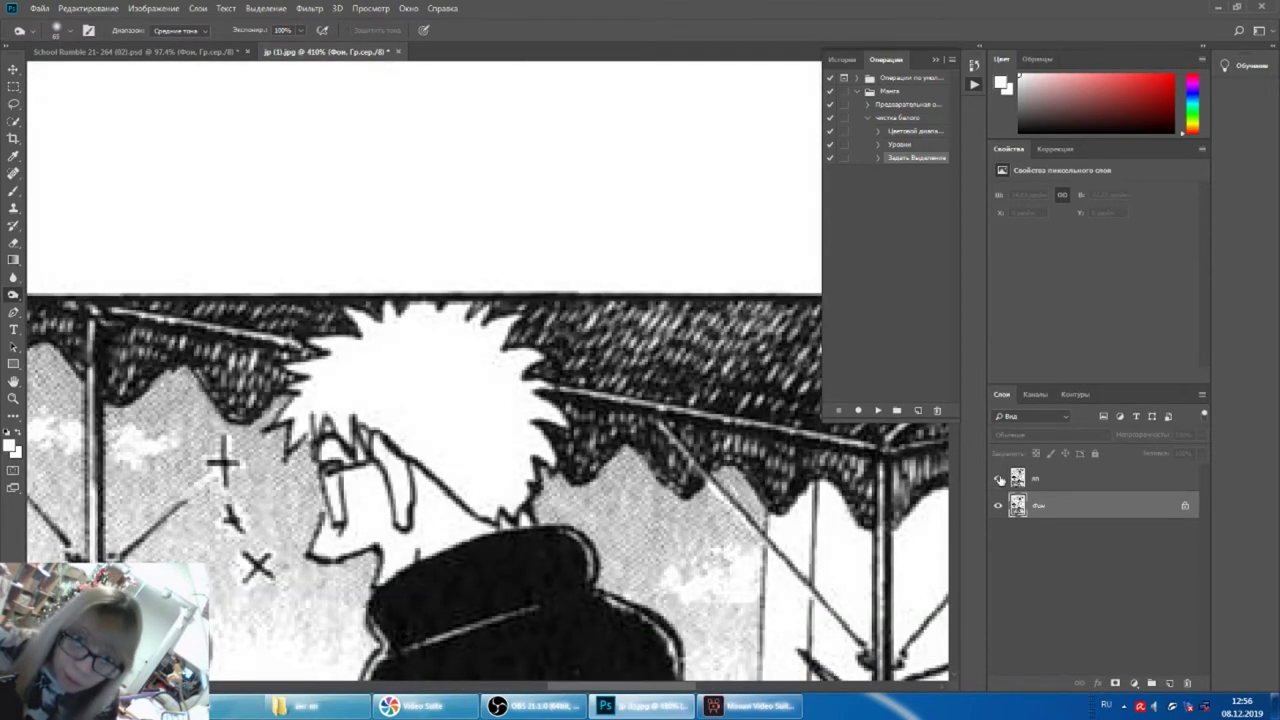
{"action": "left_click", "coordinate": [997, 478]}
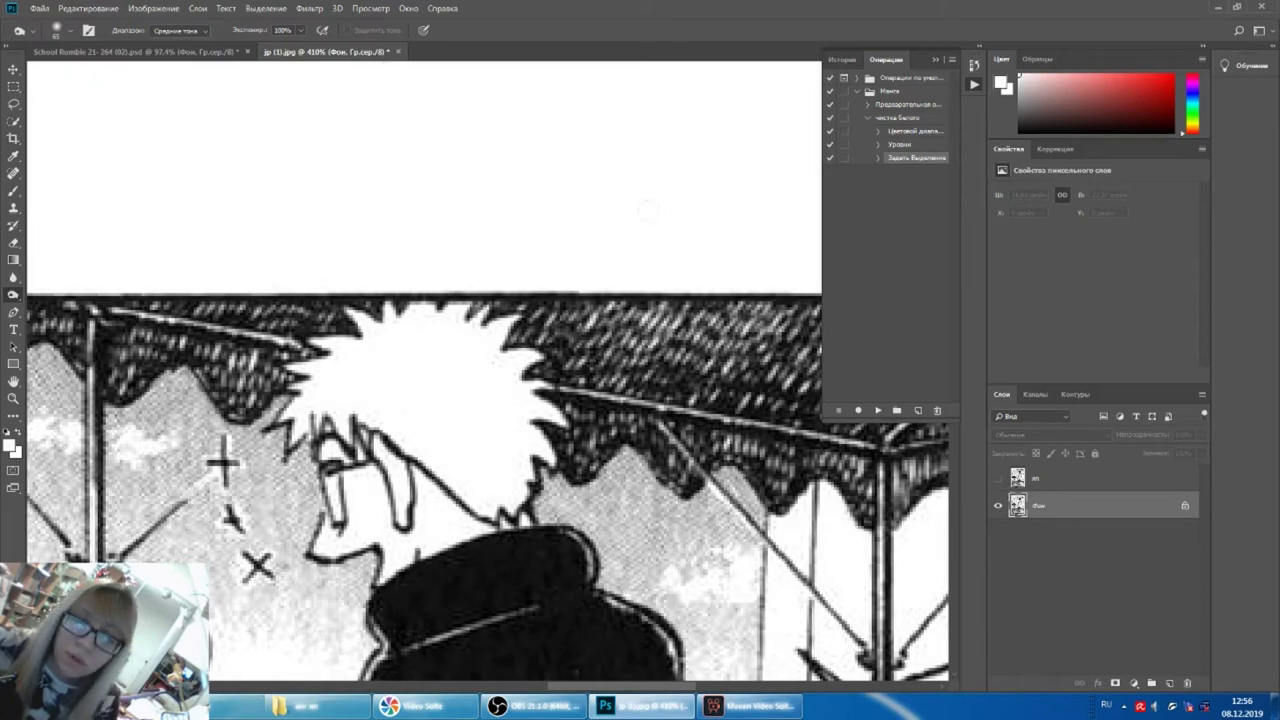
{"action": "scroll", "coordinate": [606, 206], "scroll_direction": "down", "scroll_amount": 2}
{"action": "scroll", "coordinate": [606, 206], "scroll_direction": "down", "scroll_amount": 2}
{"action": "scroll", "coordinate": [489, 155], "scroll_direction": "down", "scroll_amount": 1}
{"action": "scroll", "coordinate": [489, 155], "scroll_direction": "down", "scroll_amount": 2}
{"action": "scroll", "coordinate": [489, 155], "scroll_direction": "left", "scroll_amount": 1}
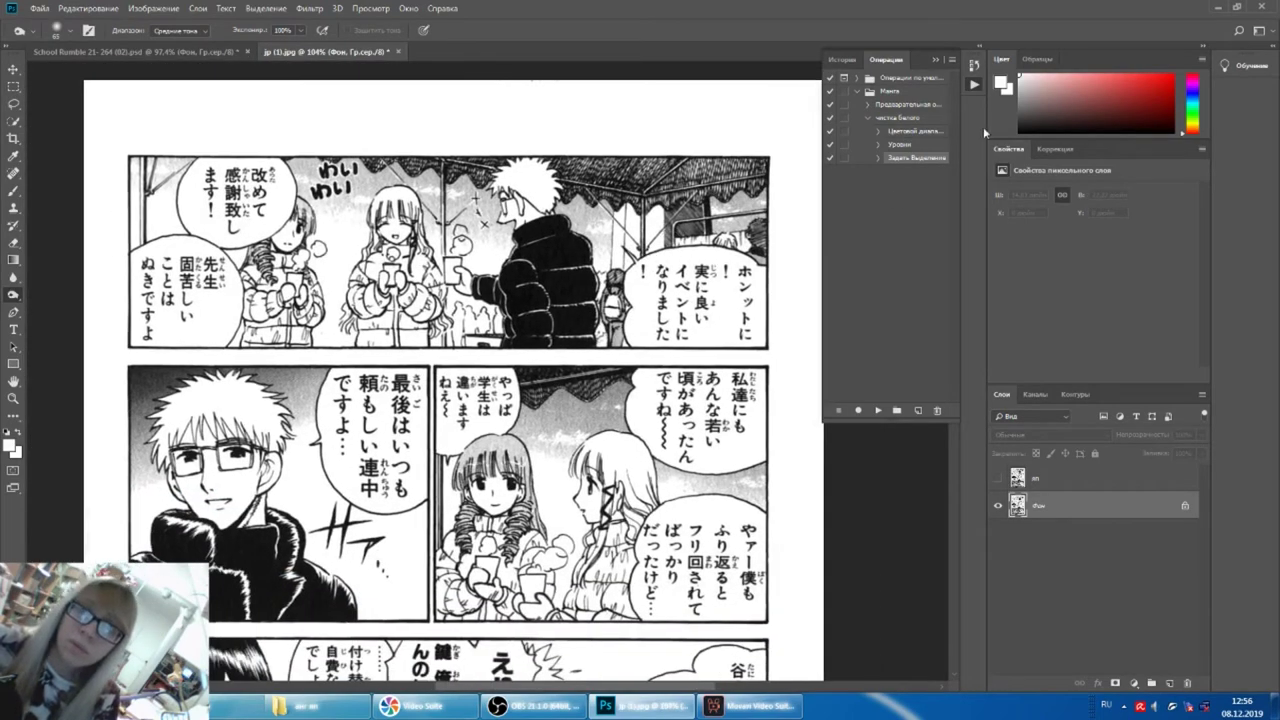
{"action": "left_click", "coordinate": [867, 118]}
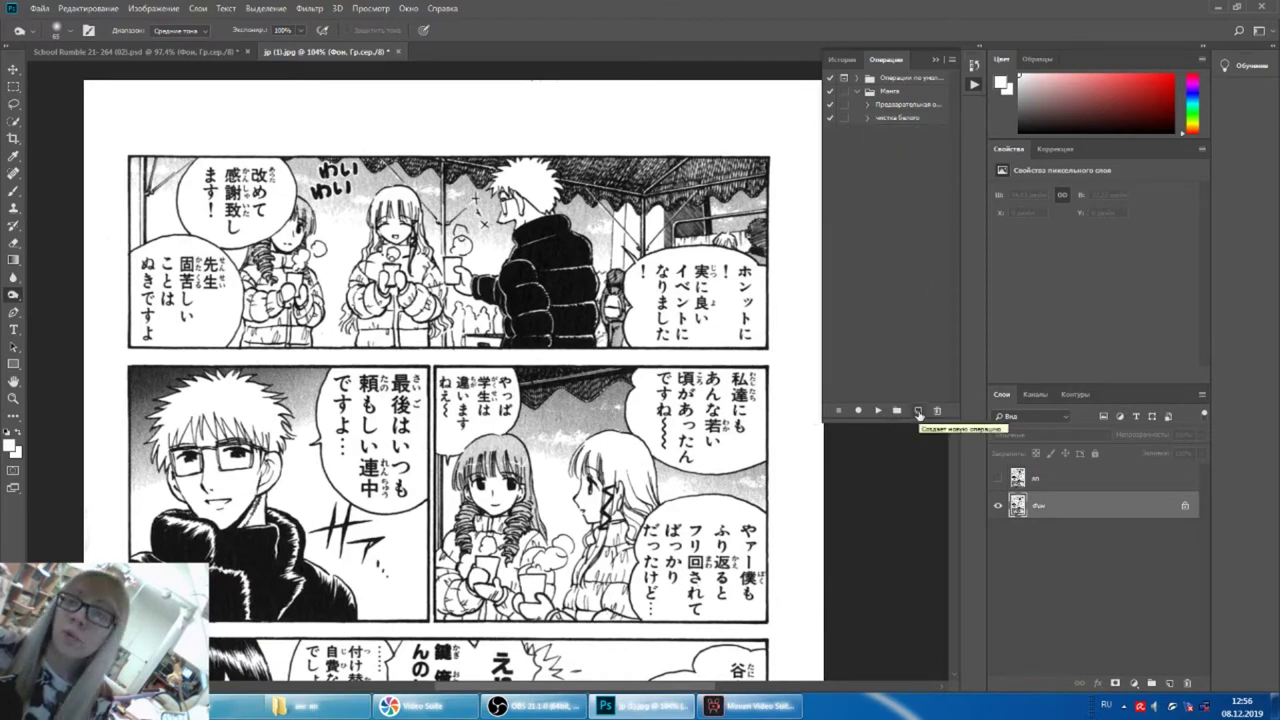
Start recording a new action named контурная резкость.
{"action": "left_click", "coordinate": [919, 412]}
{"action": "type", "text": "контурная р"}
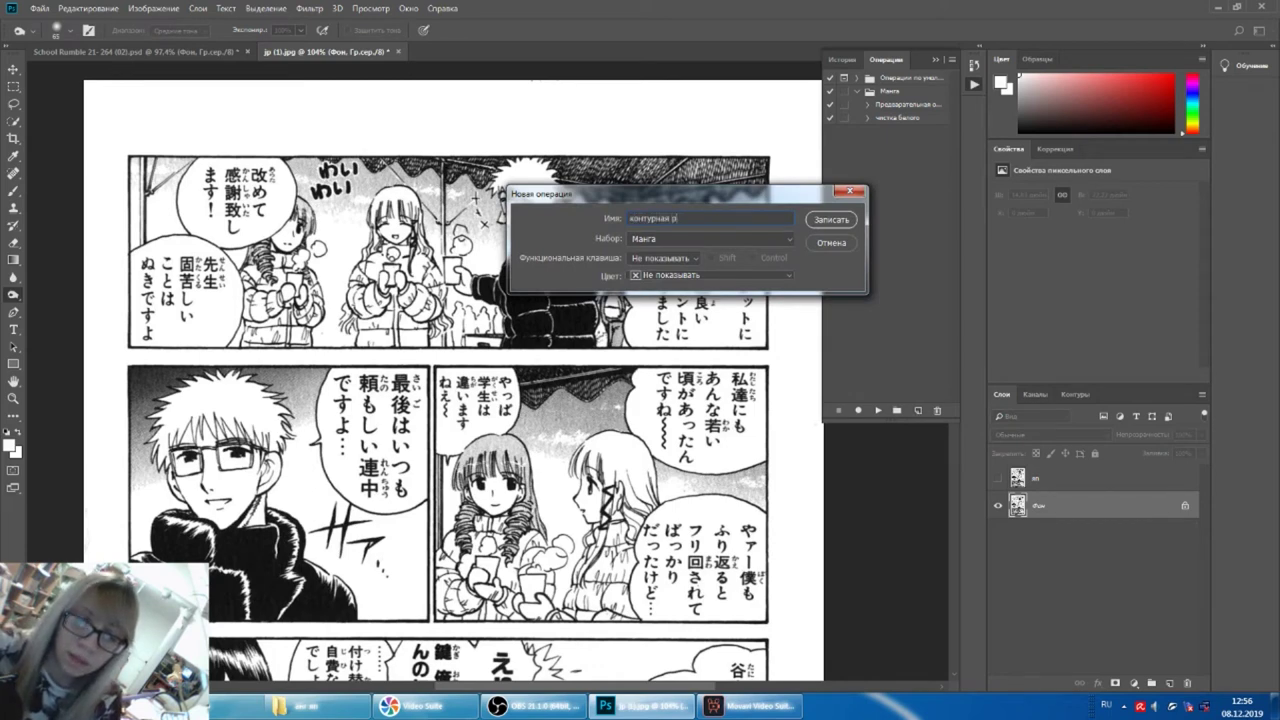
{"action": "type", "text": "езкость"}
{"action": "key", "text": "Return"}
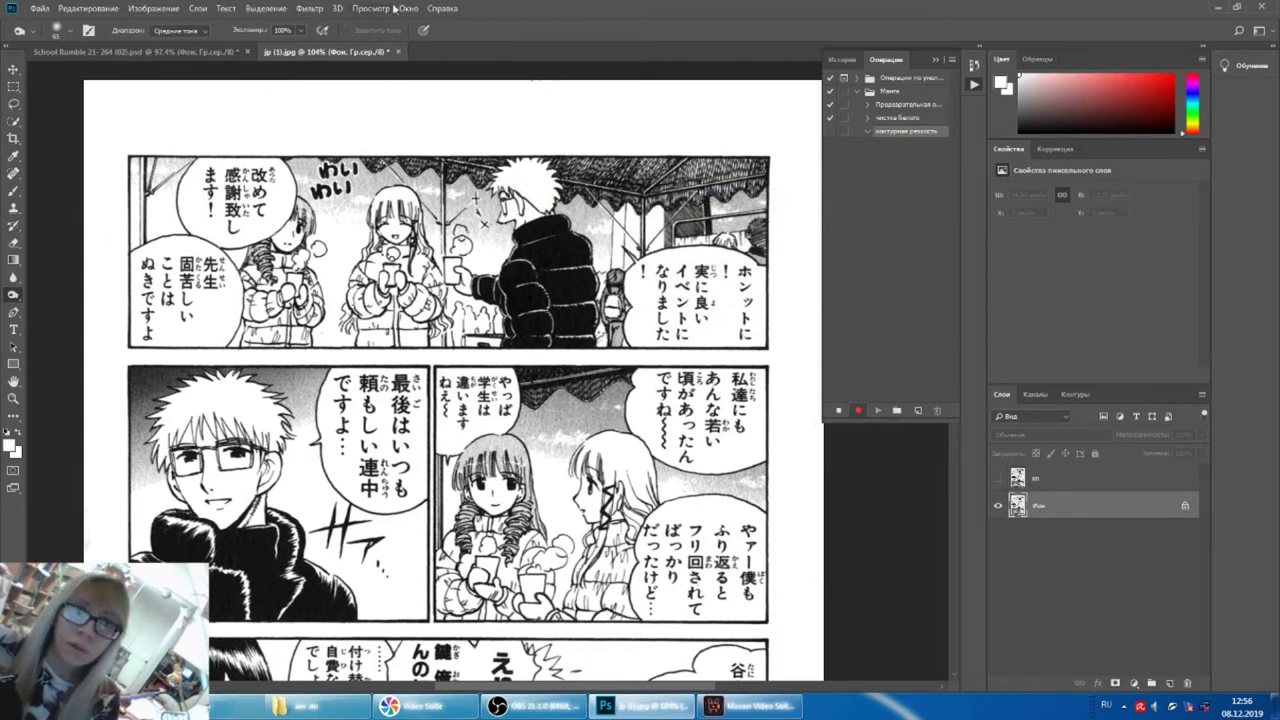
Apply Unsharp Mask at 27%, radius 2,3 px, threshold 0, then stop recording.
{"action": "left_click", "coordinate": [314, 8]}
{"action": "mouse_move", "coordinate": [340, 228]}
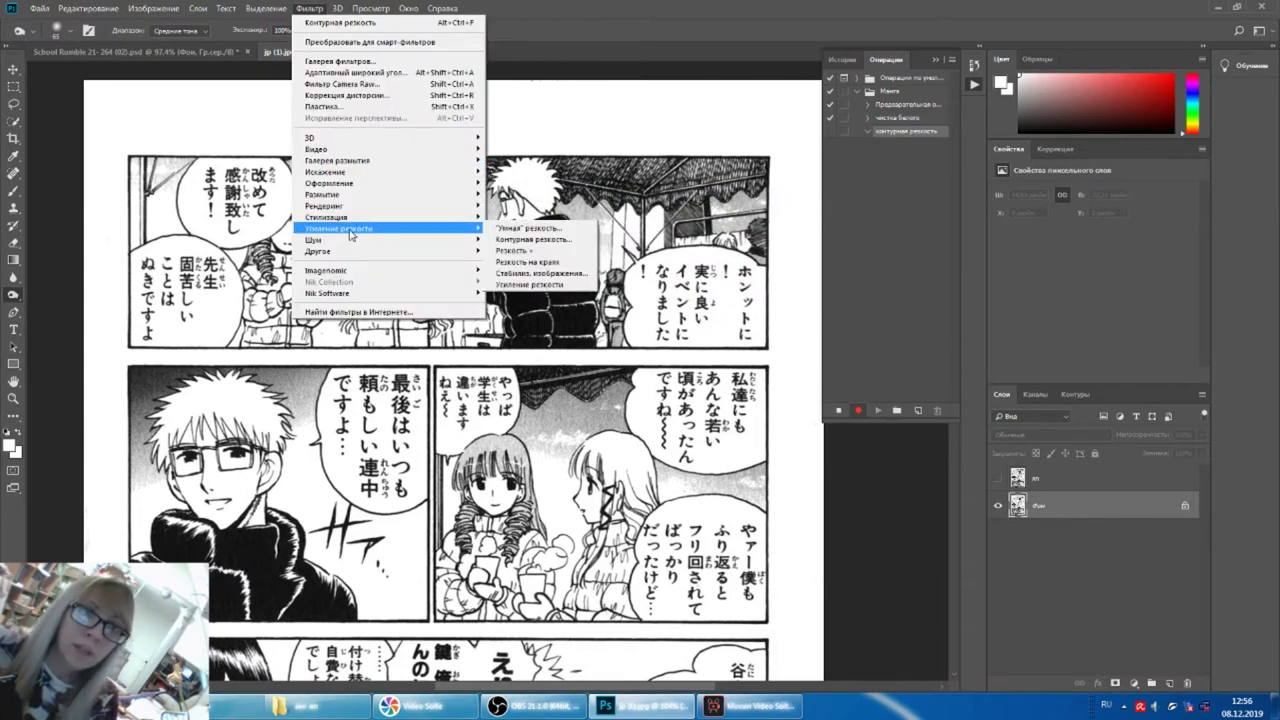
{"action": "left_click", "coordinate": [533, 239]}
{"action": "key", "text": "Tab"}
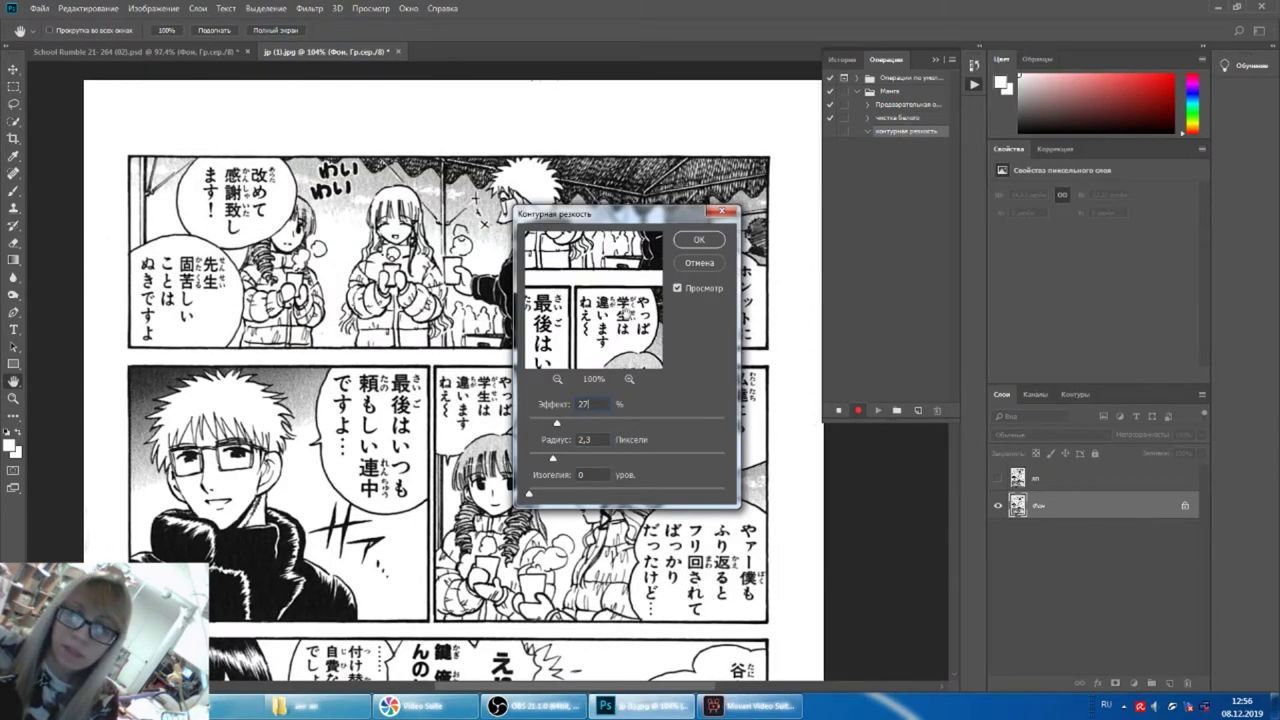
{"action": "left_click", "coordinate": [677, 288]}
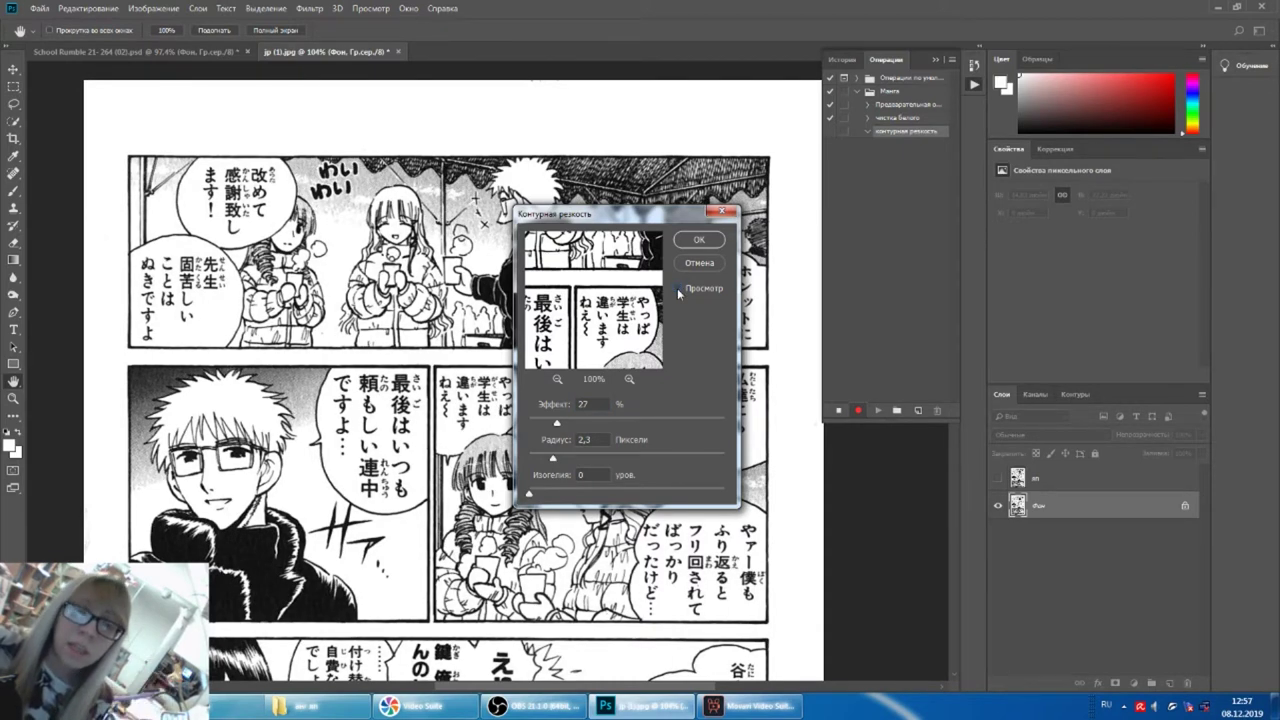
{"action": "left_click", "coordinate": [677, 288]}
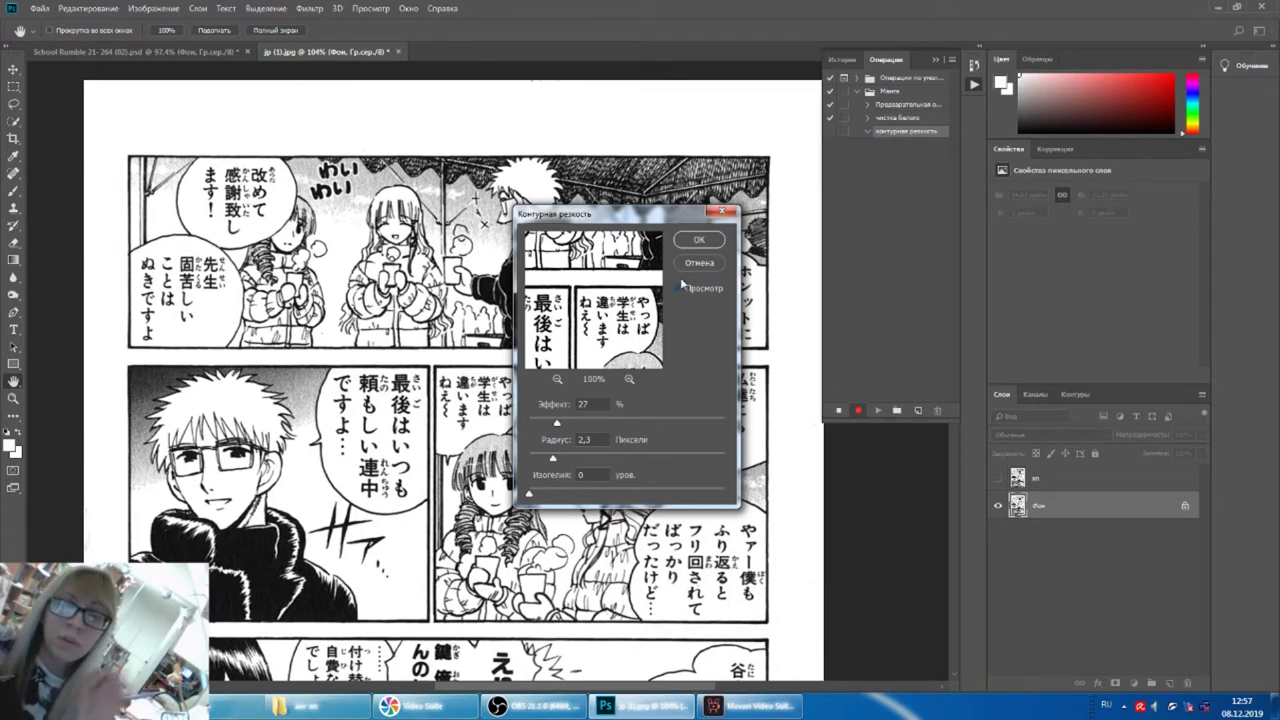
{"action": "left_click", "coordinate": [699, 241]}
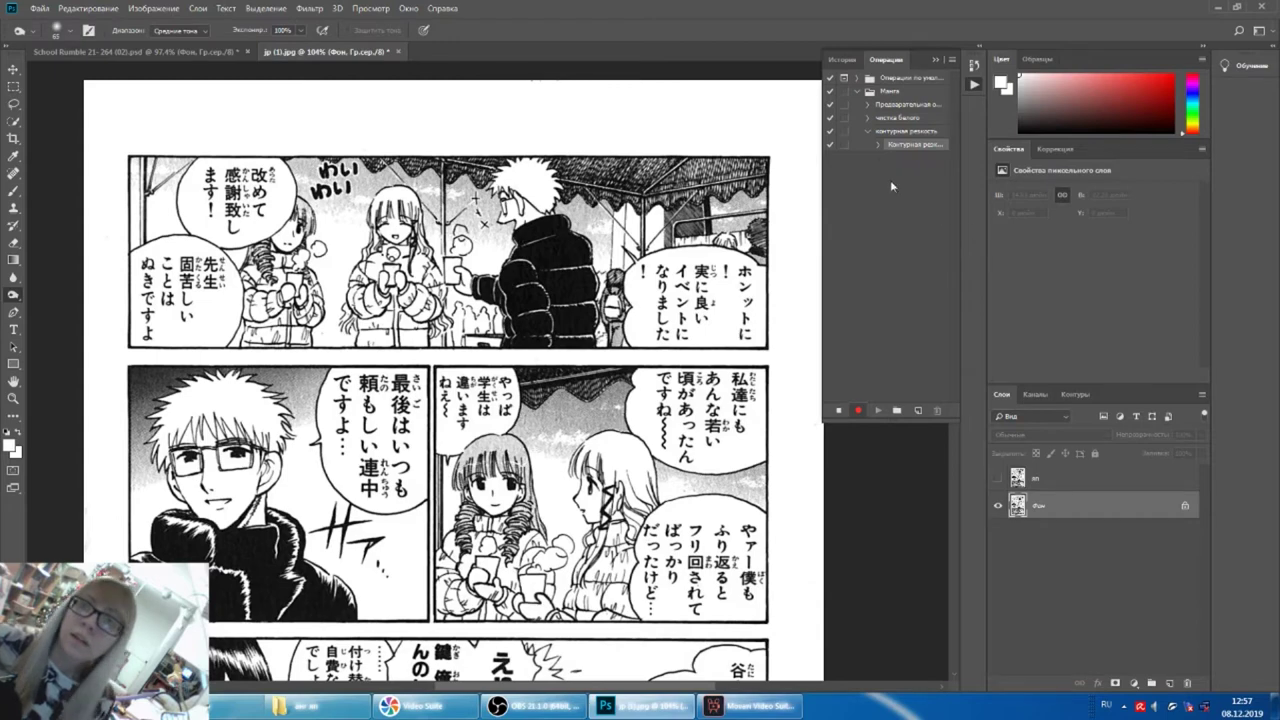
{"action": "left_click", "coordinate": [840, 411]}
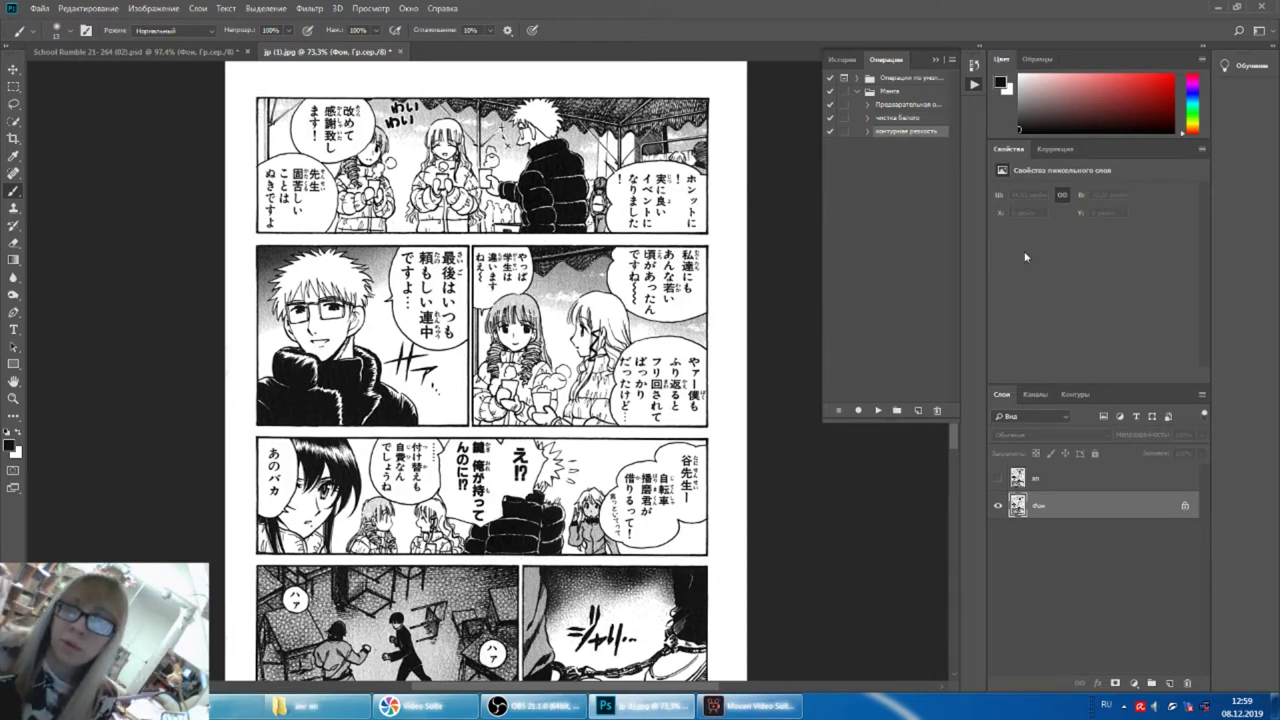
{"action": "left_click", "coordinate": [918, 411]}
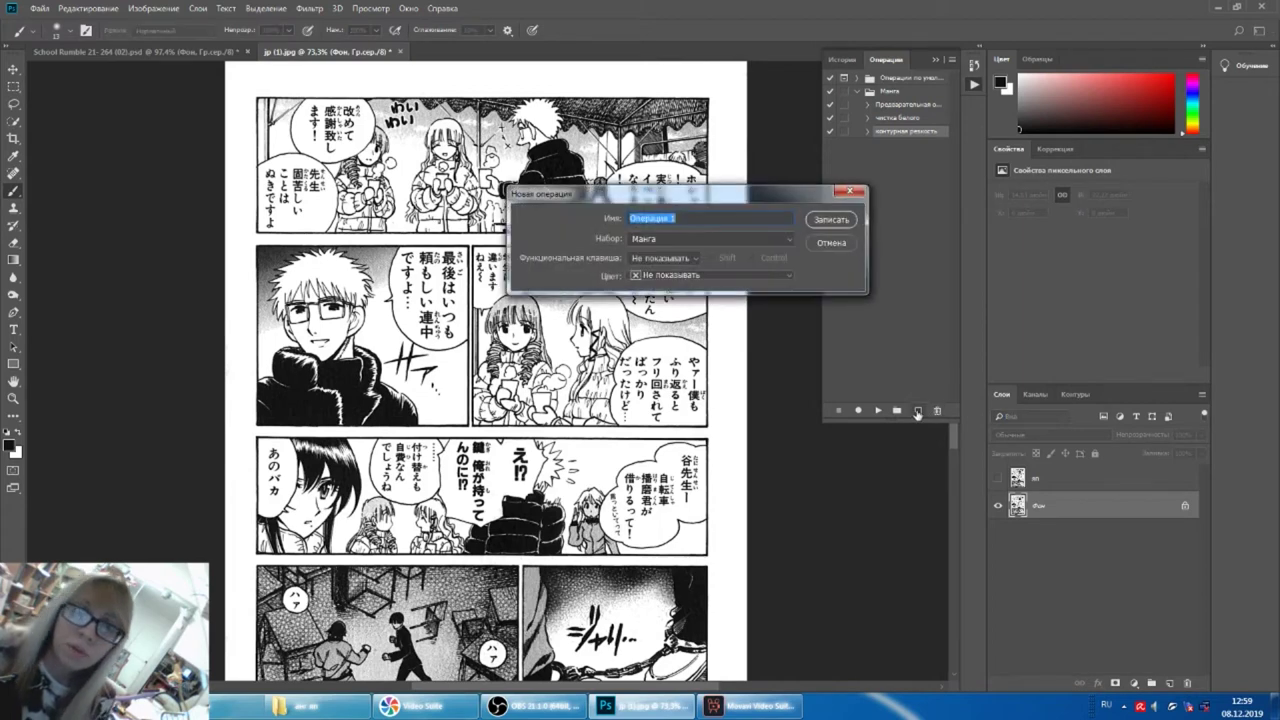
Start recording чистка чёрного and add a Levels adjustment layer, Уровни 1.
{"action": "type", "text": "чистка чёрного"}
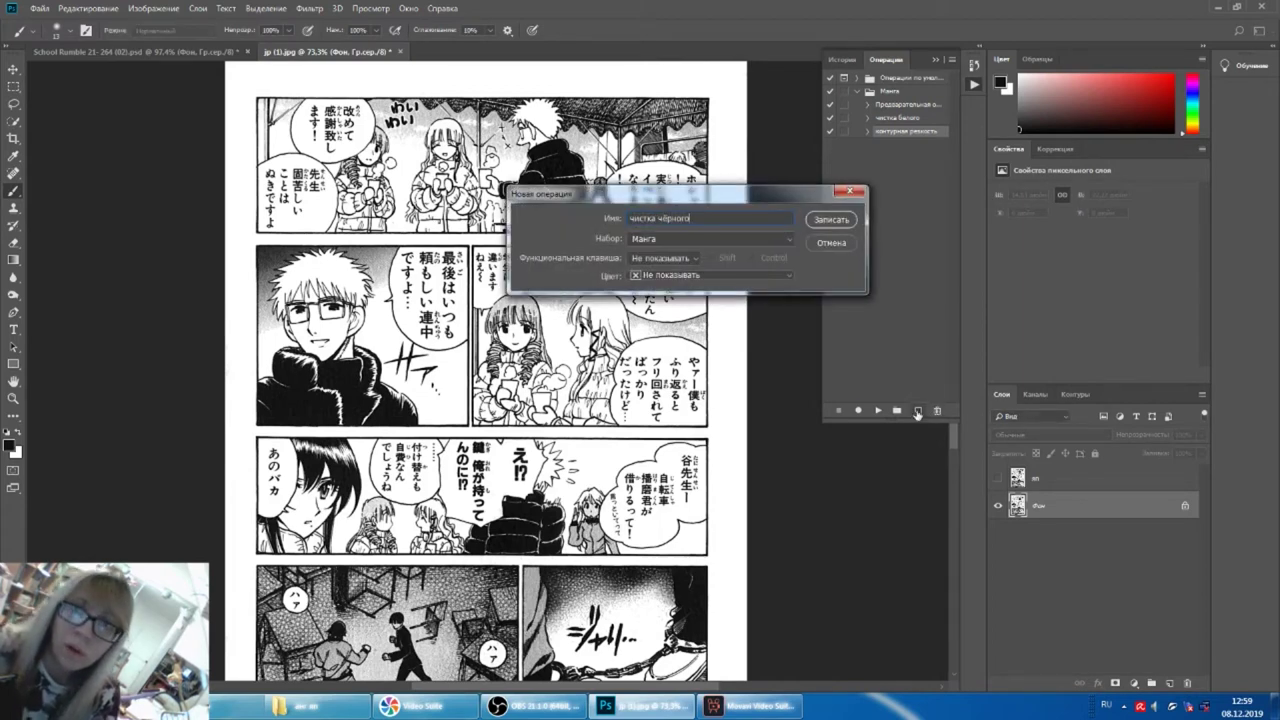
{"action": "key", "text": "Return"}
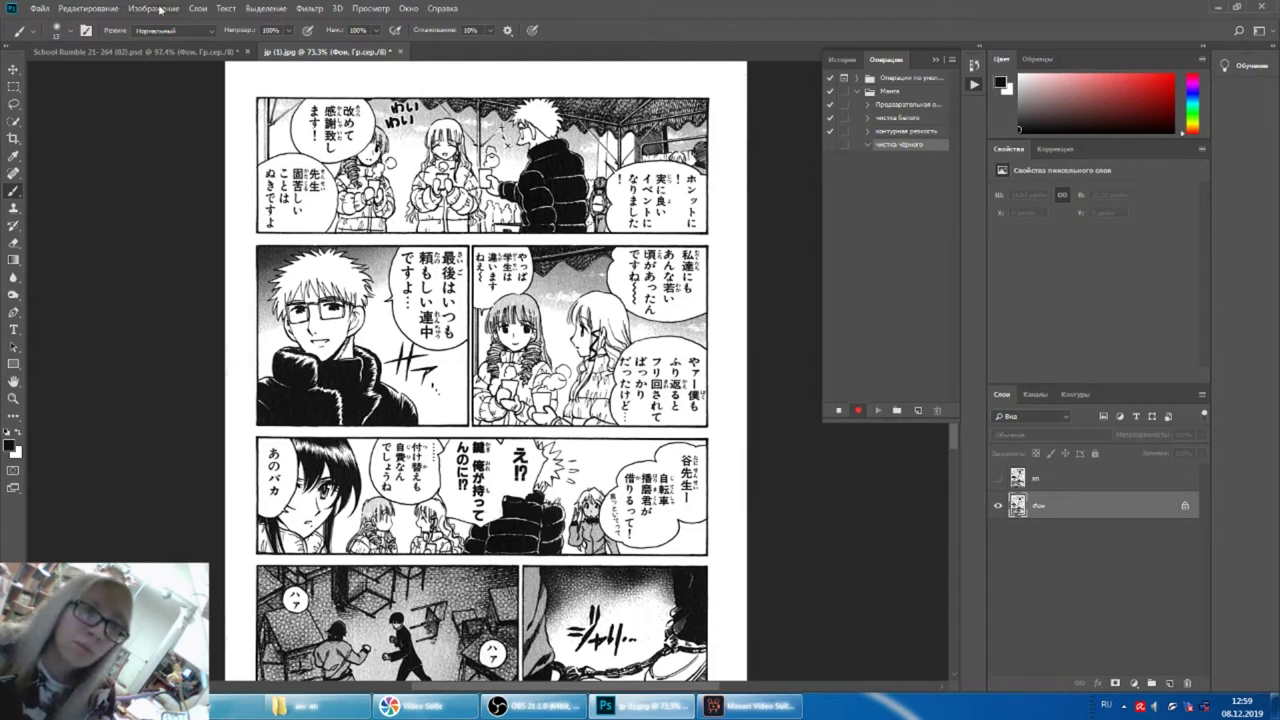
{"action": "left_click", "coordinate": [198, 8]}
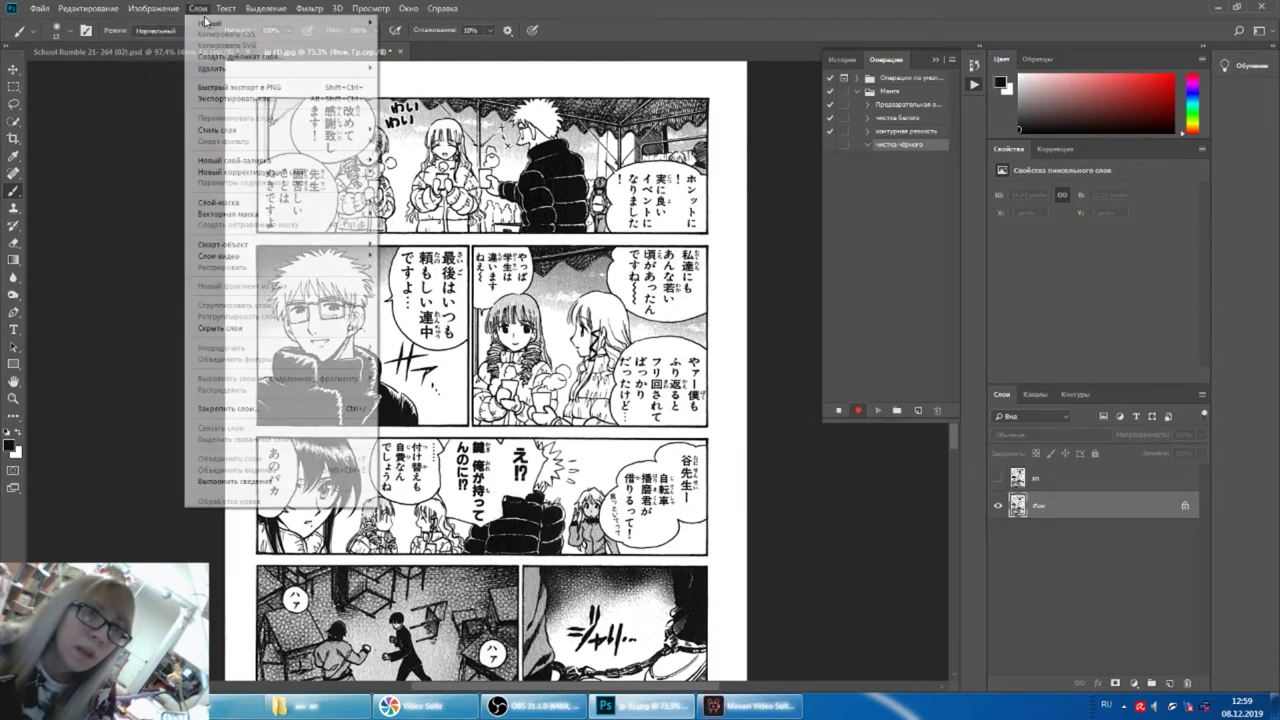
{"action": "mouse_move", "coordinate": [250, 172]}
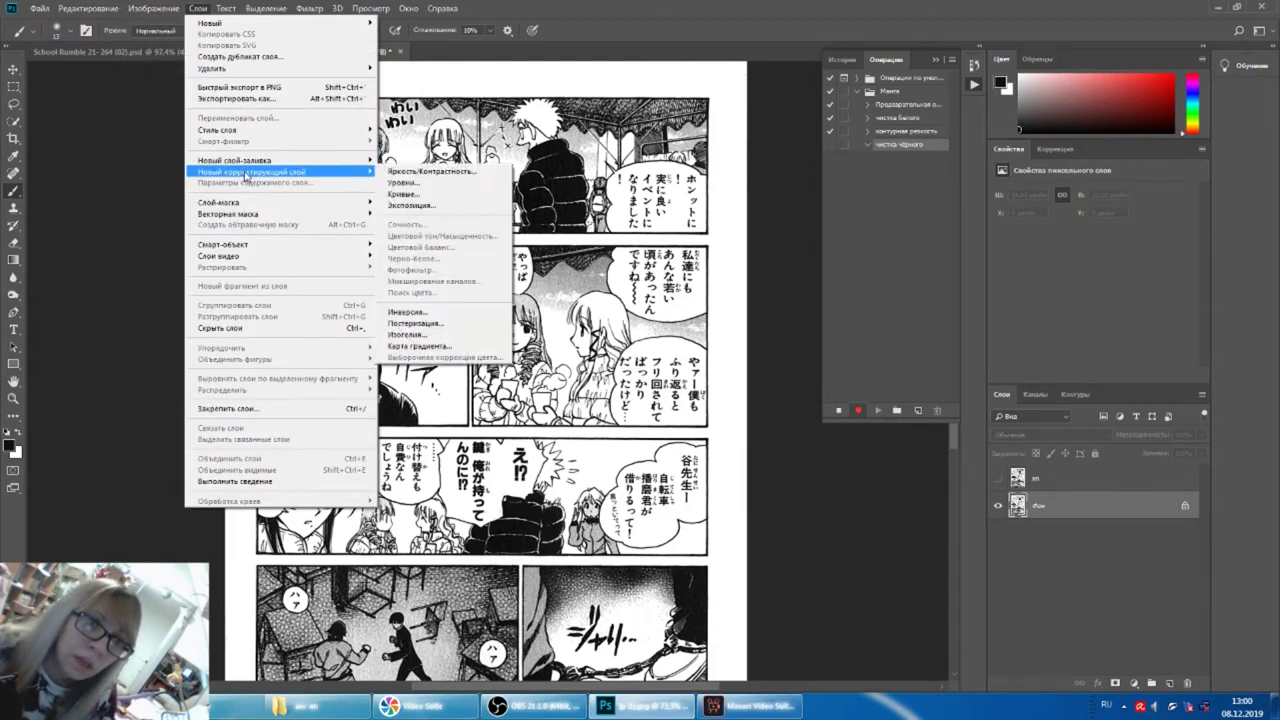
{"action": "left_click", "coordinate": [445, 188]}
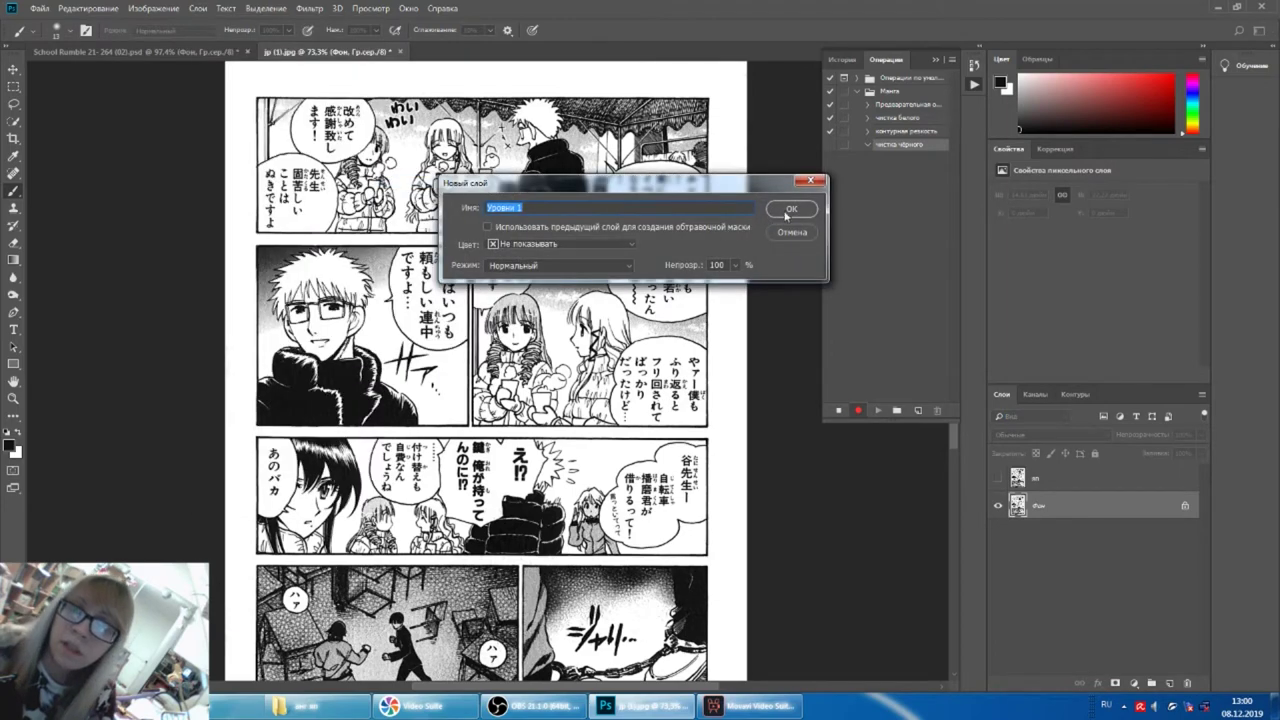
{"action": "left_click", "coordinate": [786, 212]}
Set Уровни 1's white input to 31, hide it, and select the Фон layer.
{"action": "mouse_move", "coordinate": [1169, 287]}
{"action": "left_mouse_down"}
{"action": "mouse_move", "coordinate": [1031, 287]}
{"action": "mouse_move", "coordinate": [1035, 382]}
{"action": "left_mouse_up"}
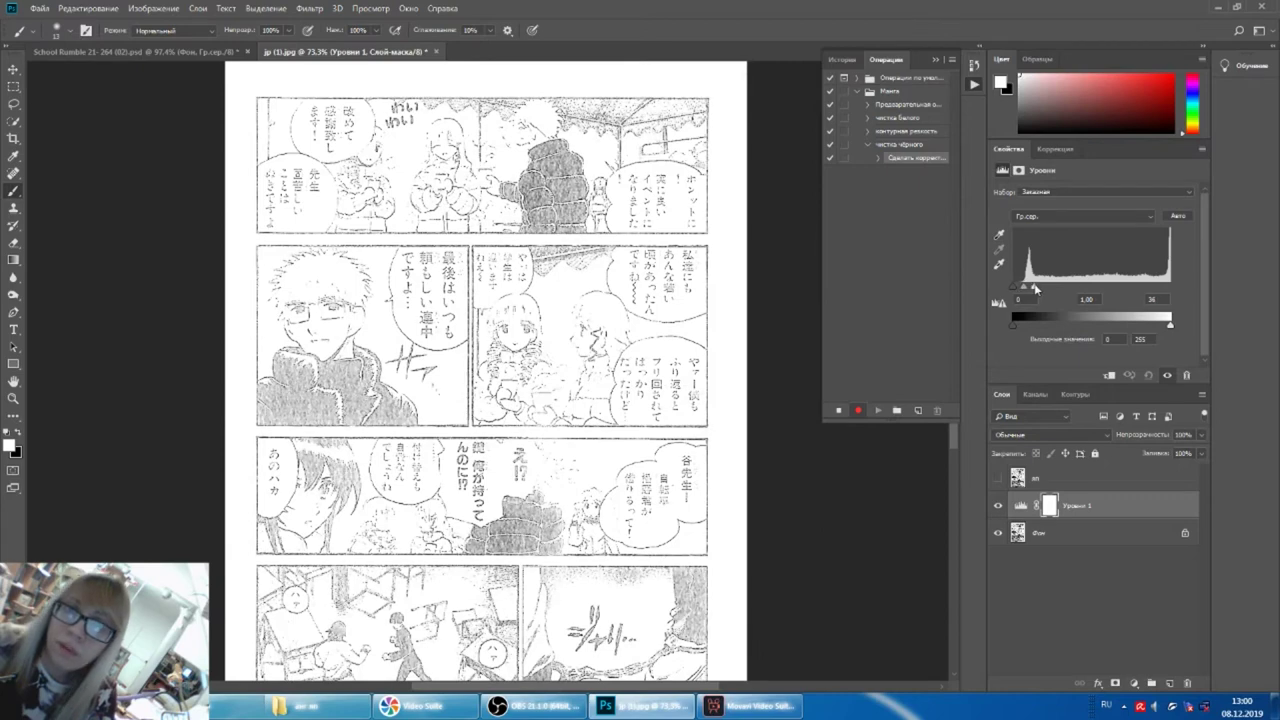
{"action": "left_click", "coordinate": [997, 506]}
{"action": "left_click", "coordinate": [1072, 533]}
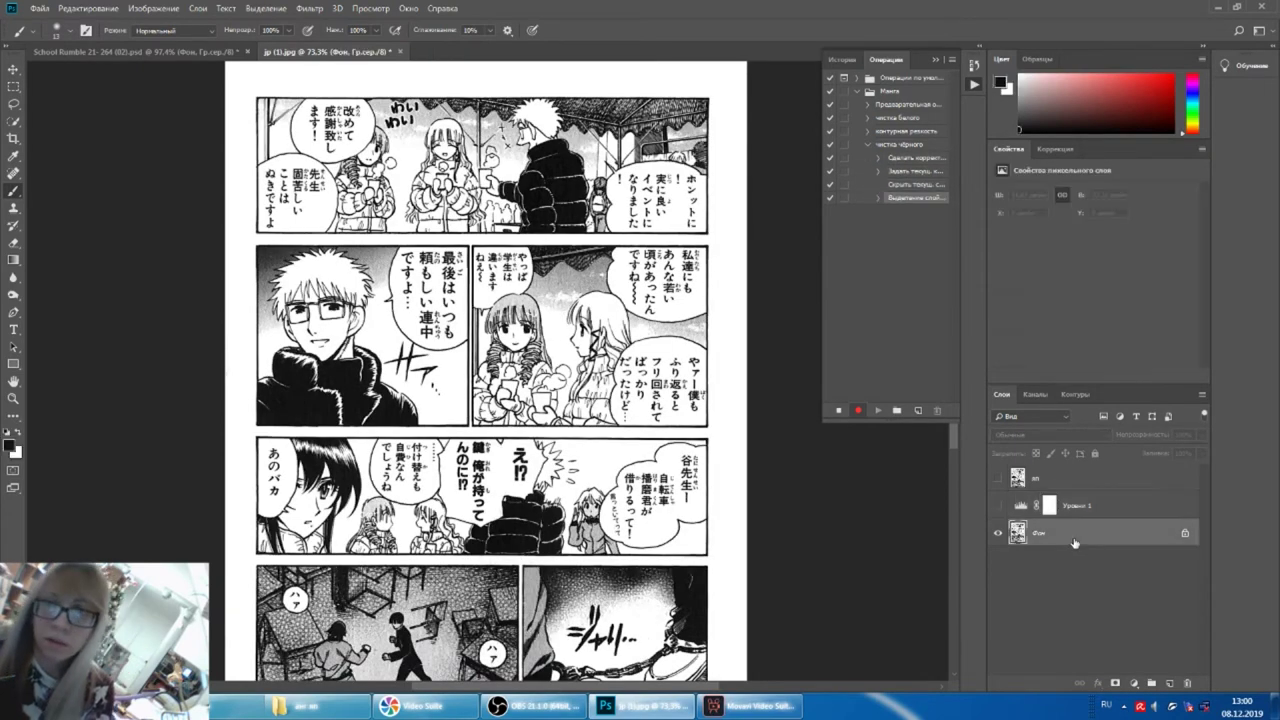
{"action": "left_click", "coordinate": [285, 8]}
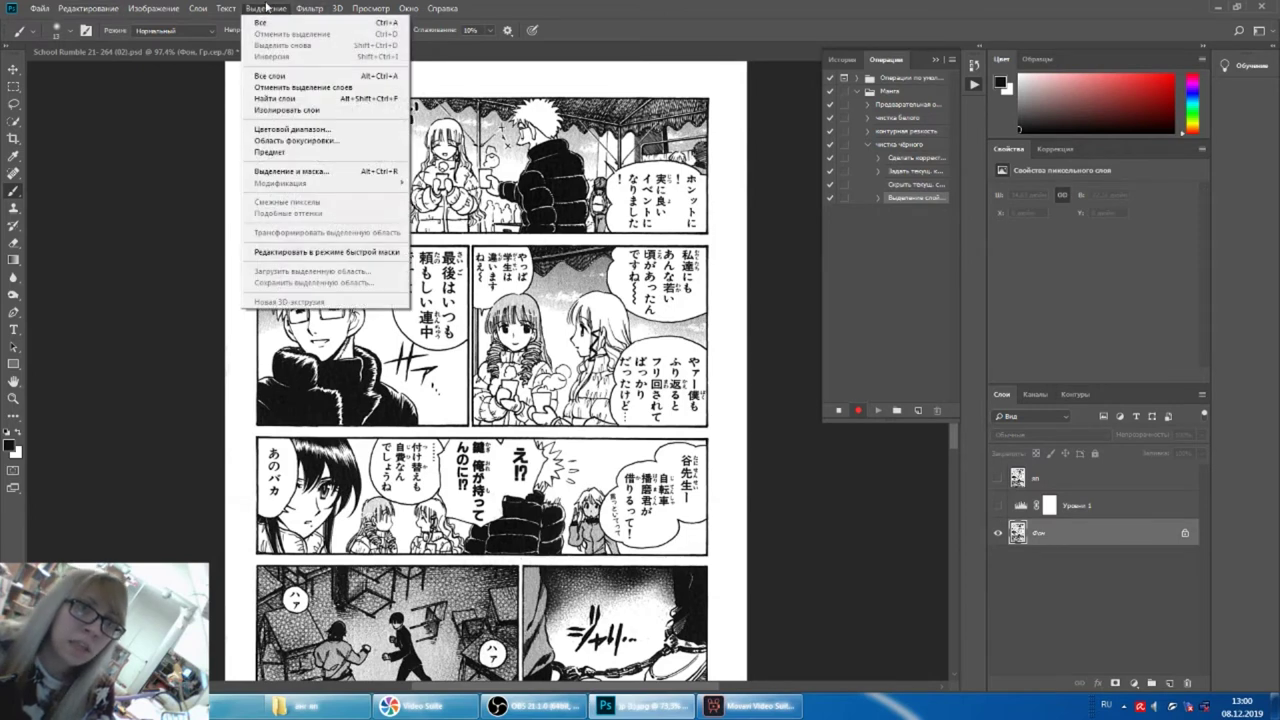
Make a Color Range selection, then switch to the Burn tool with a 283 px brush.
{"action": "left_click", "coordinate": [295, 128]}
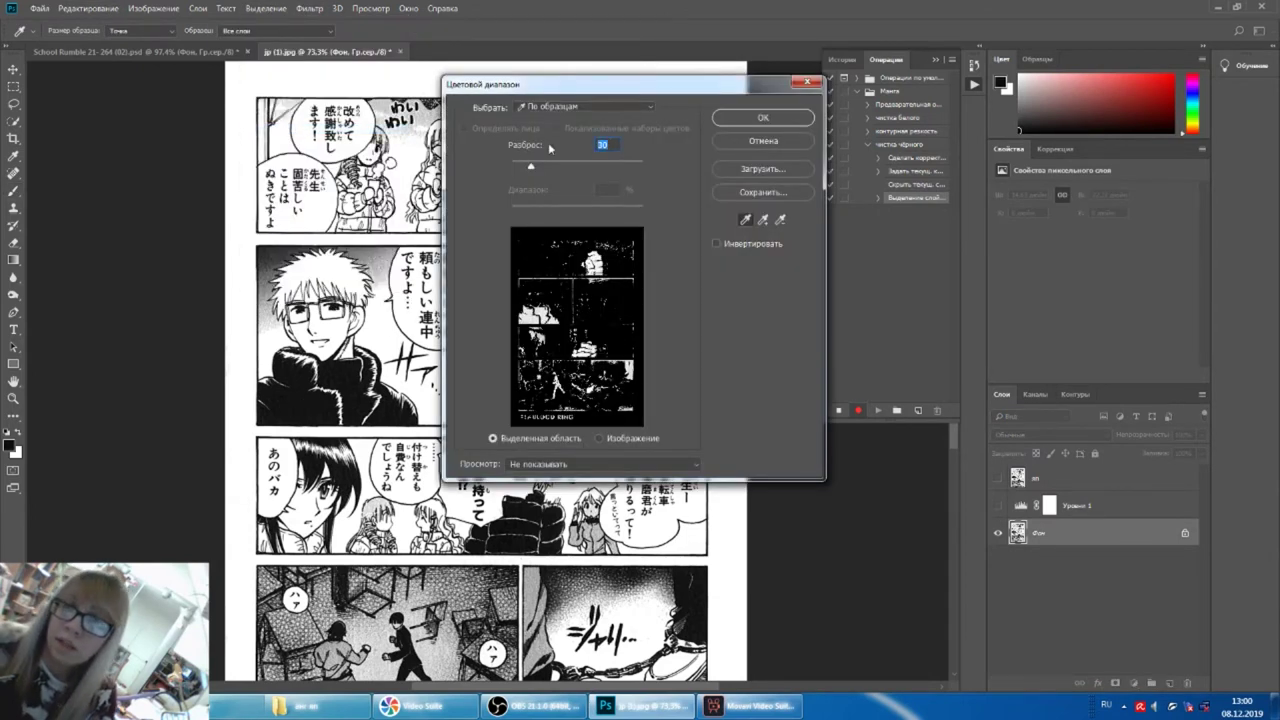
{"action": "left_click", "coordinate": [782, 120]}
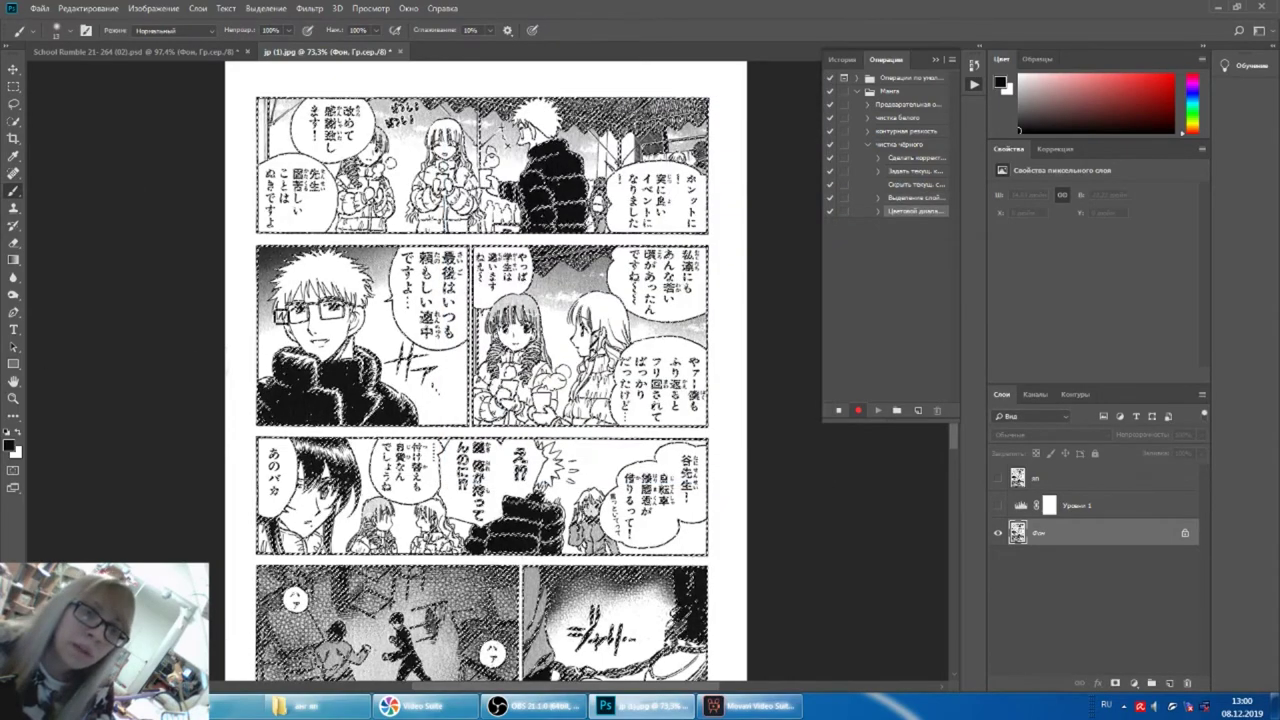
{"action": "left_click", "coordinate": [12, 295]}
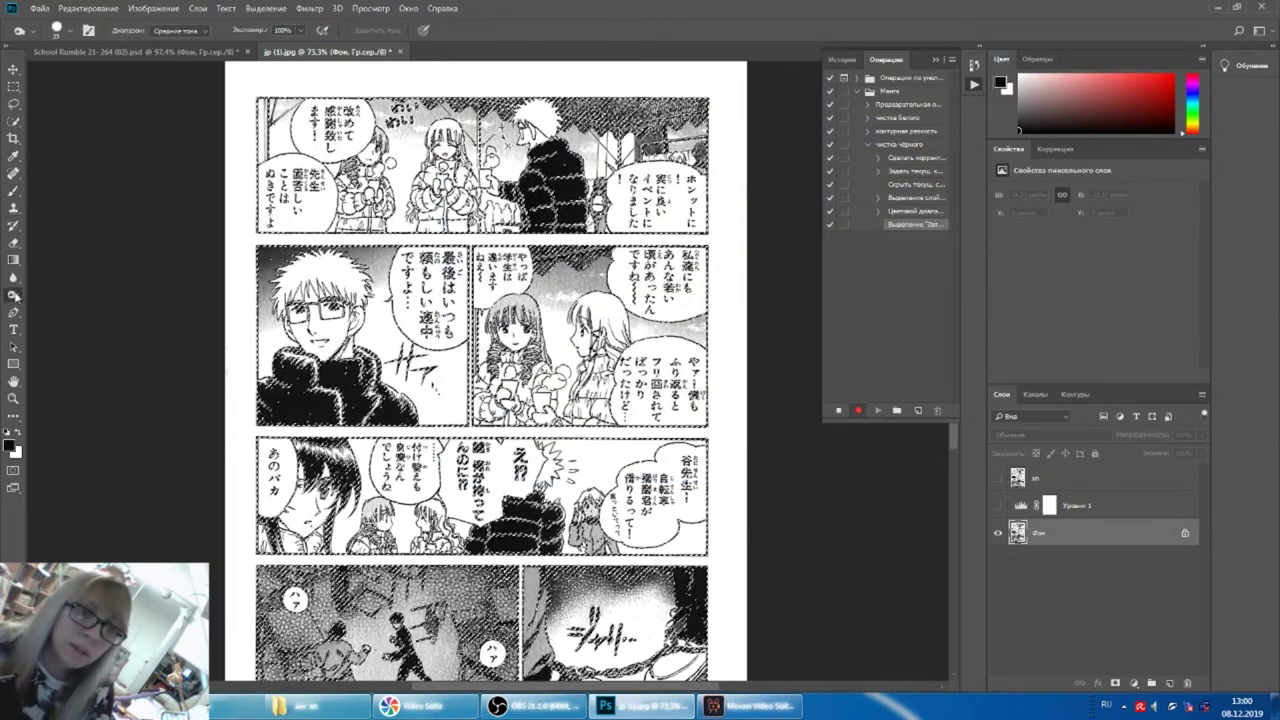
{"action": "left_click", "coordinate": [62, 30]}
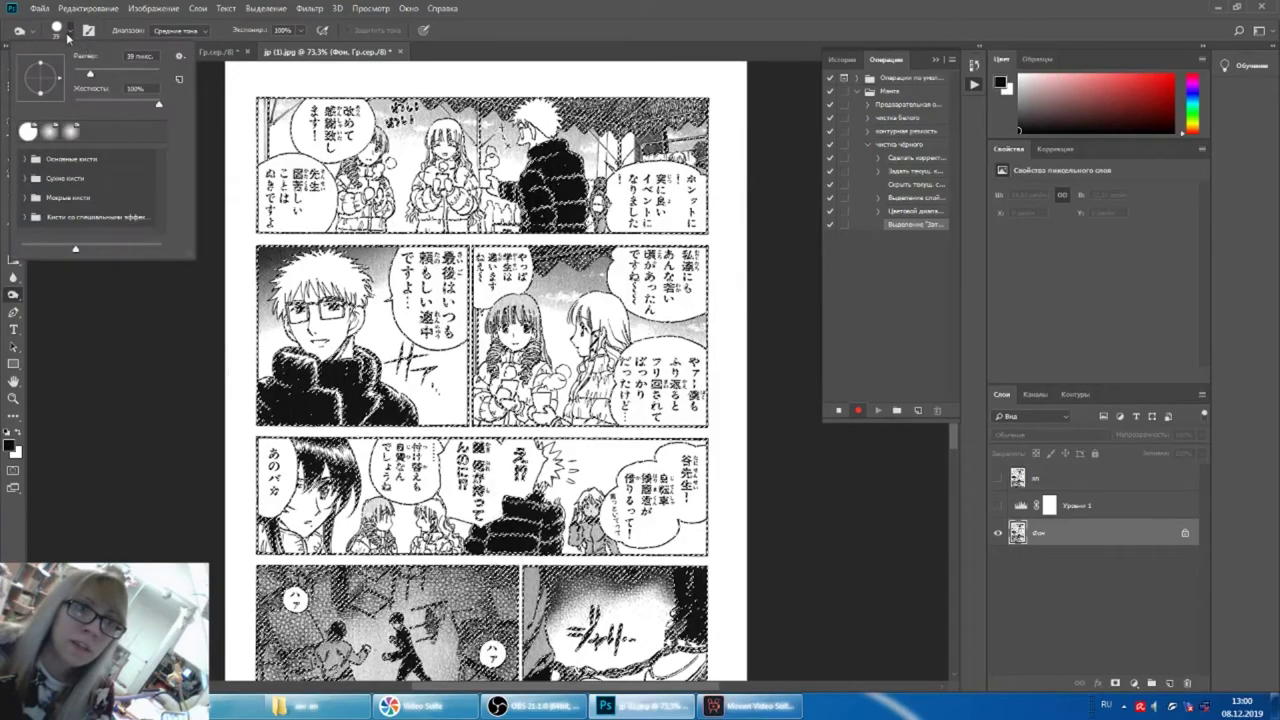
{"action": "left_click_drag", "start_coordinate": [122, 76], "coordinate": [141, 78]}
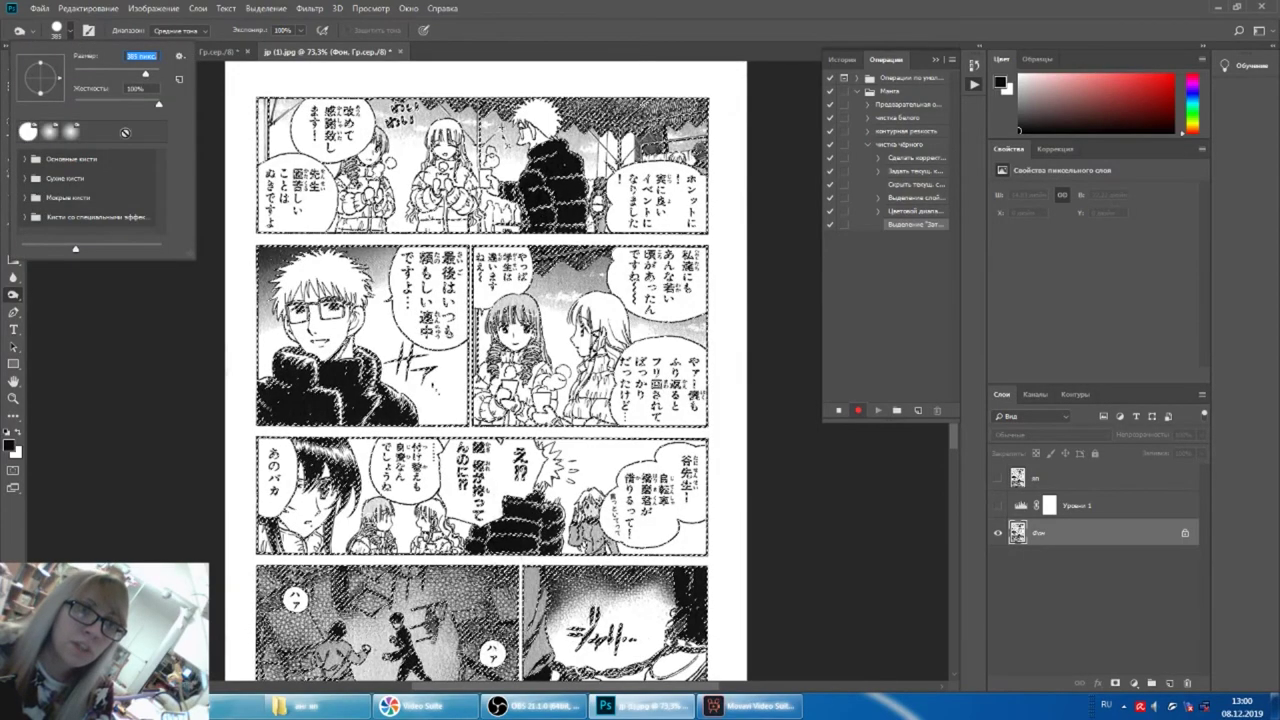
{"action": "key", "text": "Return"}
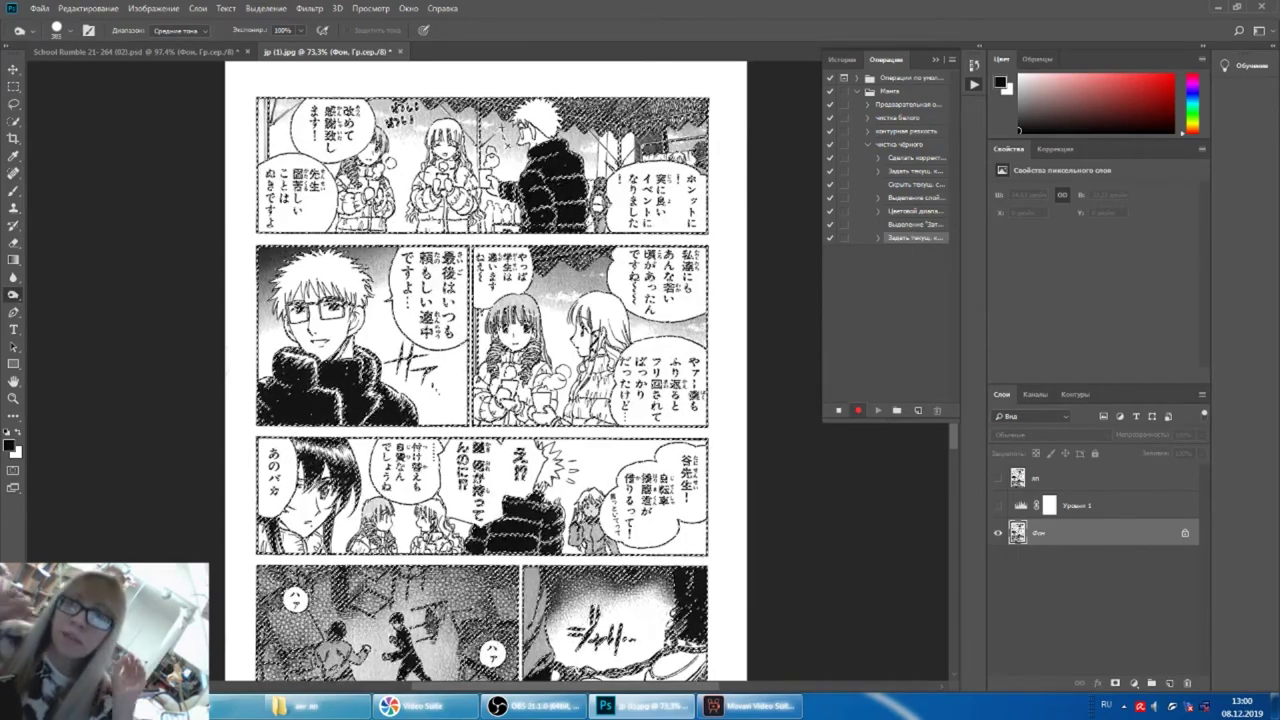
Stop recording the action and scroll through the page to check the burn results.
{"action": "left_click", "coordinate": [839, 411]}
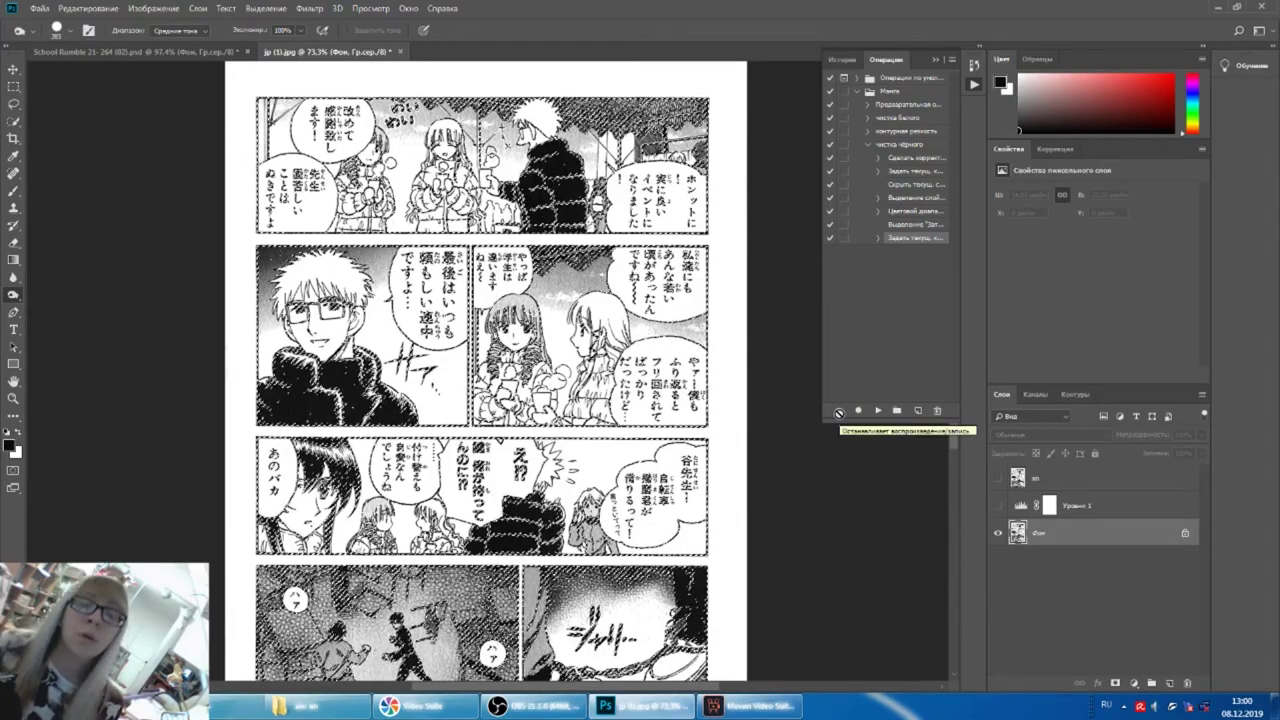
{"action": "scroll", "coordinate": [592, 464], "scroll_direction": "down", "scroll_amount": 3}
{"action": "scroll", "coordinate": [592, 464], "scroll_direction": "down", "scroll_amount": 2}
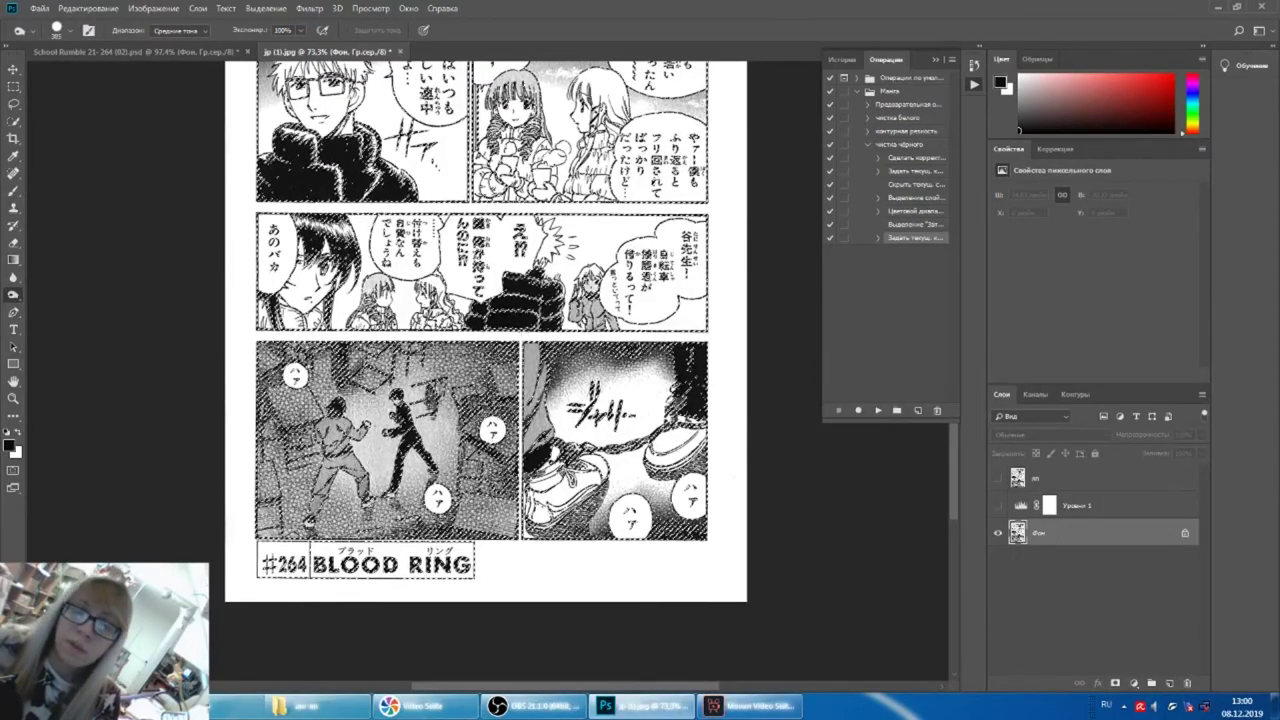
{"action": "scroll", "coordinate": [592, 464], "scroll_direction": "up", "scroll_amount": 2}
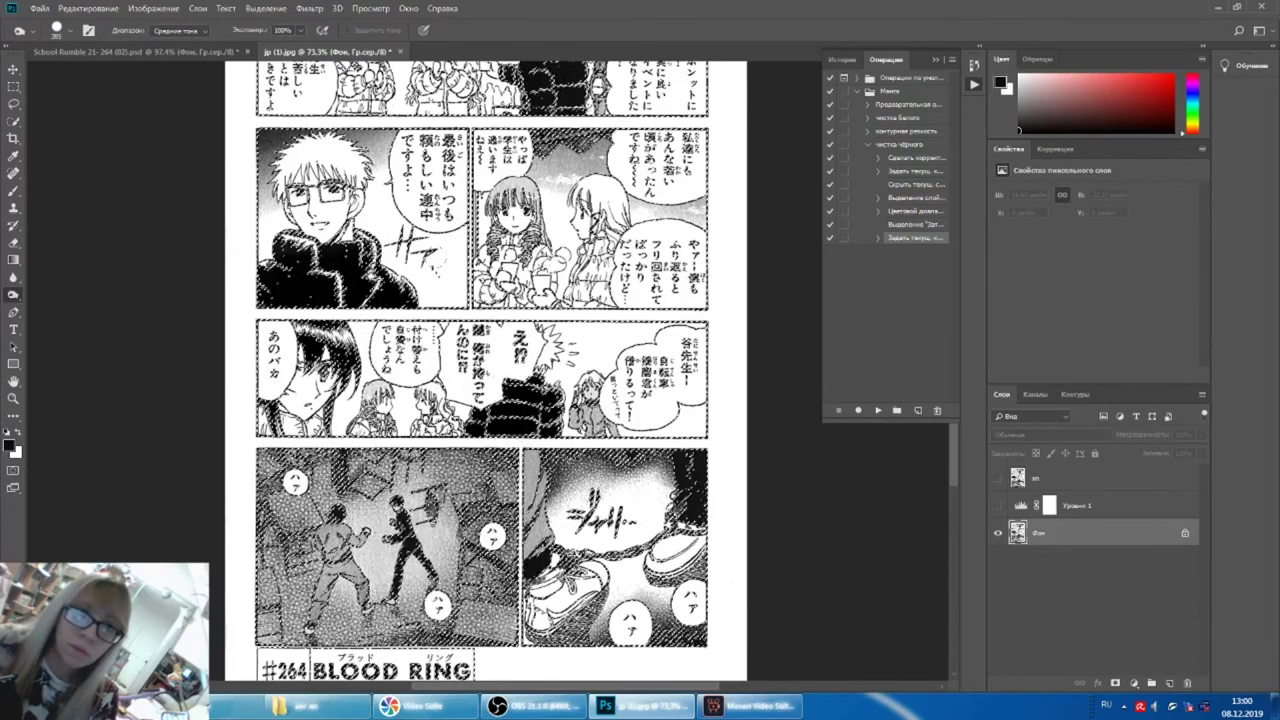
{"action": "scroll", "coordinate": [207, 133], "scroll_direction": "up", "scroll_amount": 3}
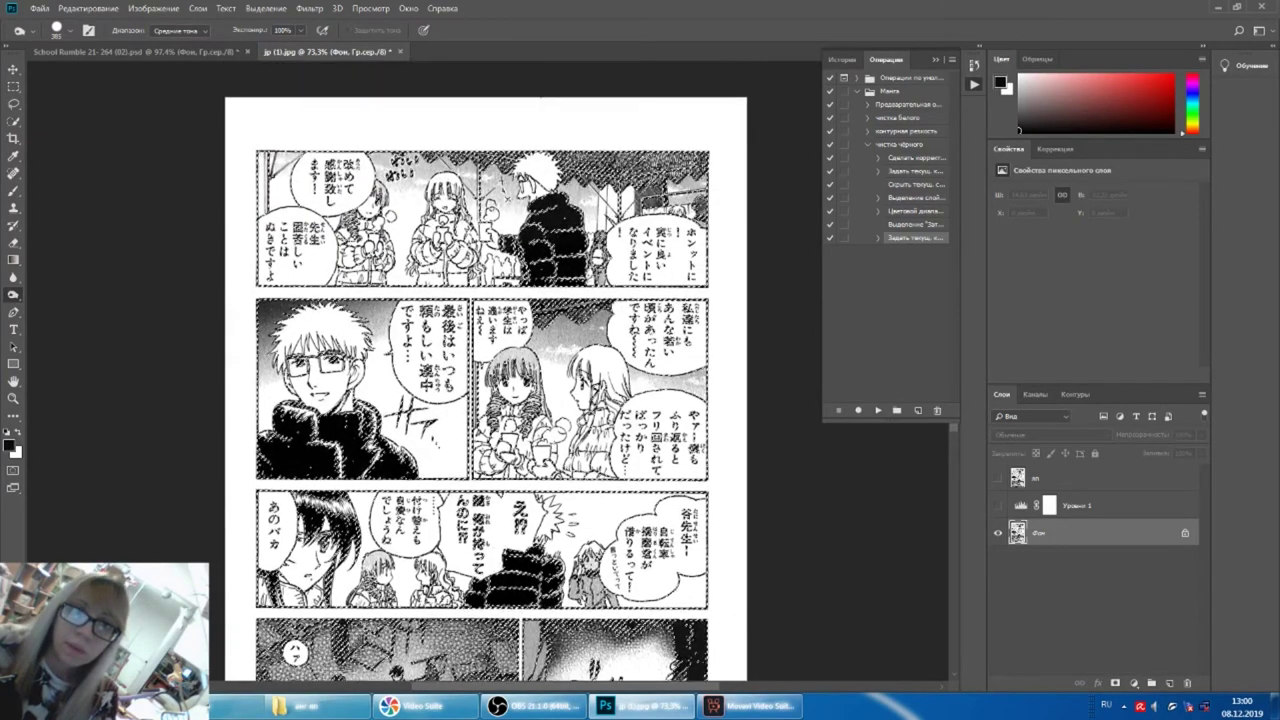
{"action": "scroll", "coordinate": [486, 380], "scroll_direction": "down", "scroll_amount": 3}
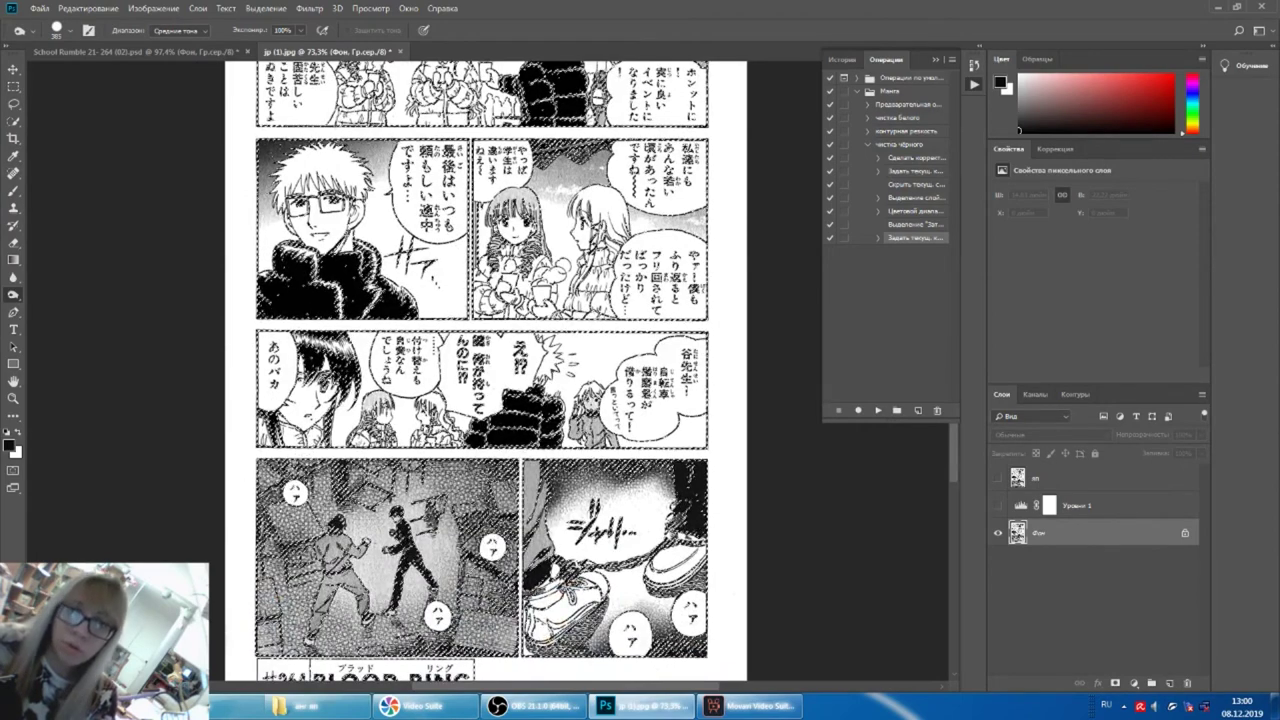
{"action": "scroll", "coordinate": [486, 380], "scroll_direction": "down", "scroll_amount": 1}
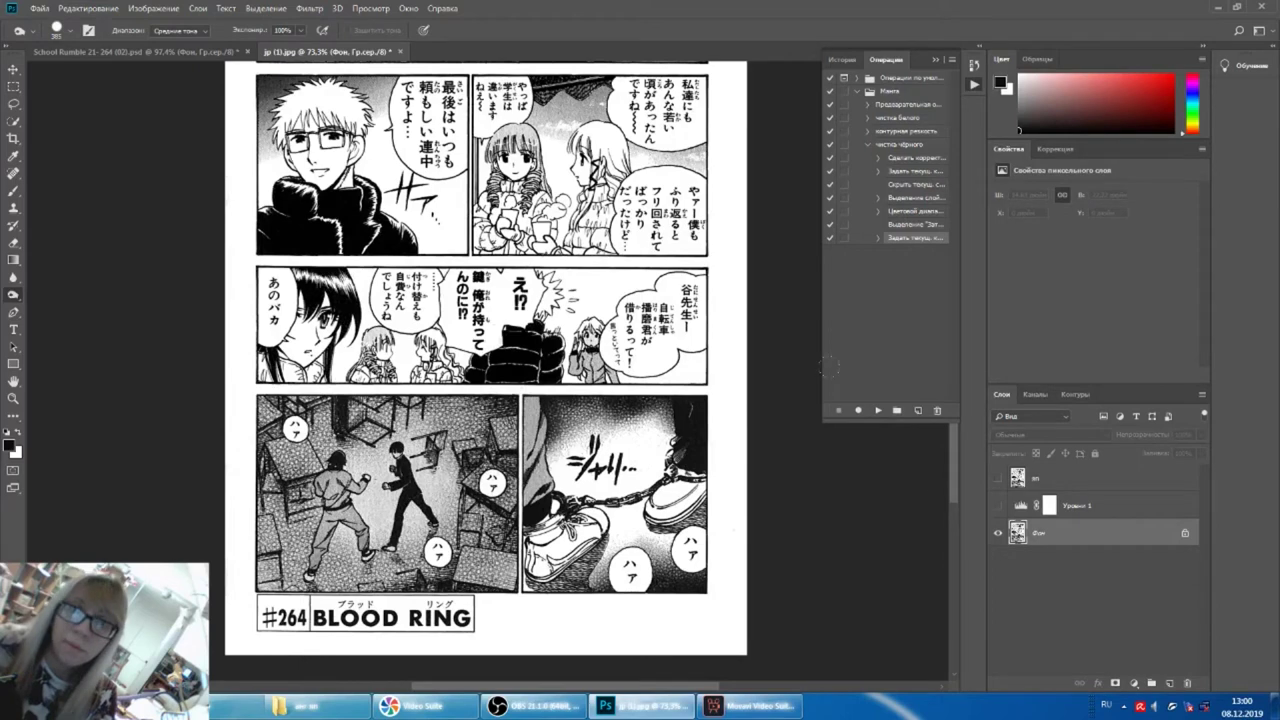
Make the Уровни 1 levels layer visible again and step back in History to before the selection was cleared.
{"action": "left_click", "coordinate": [998, 507]}
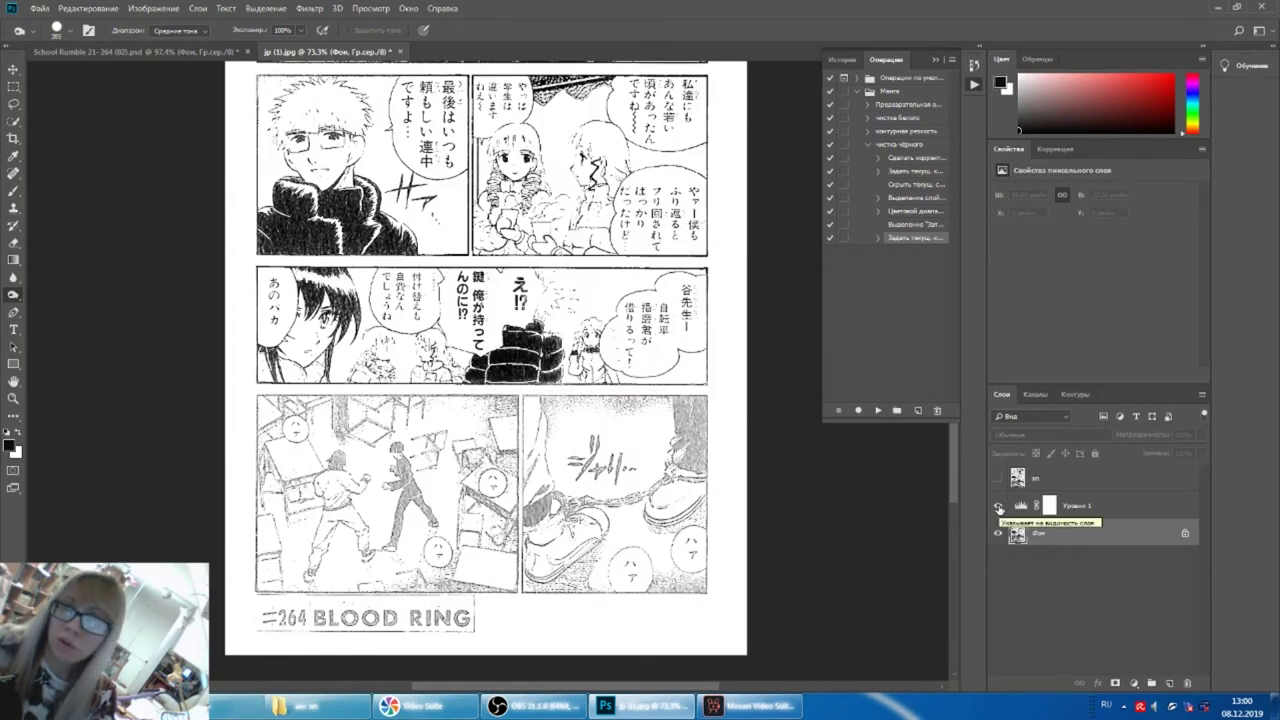
{"action": "left_click", "coordinate": [998, 507]}
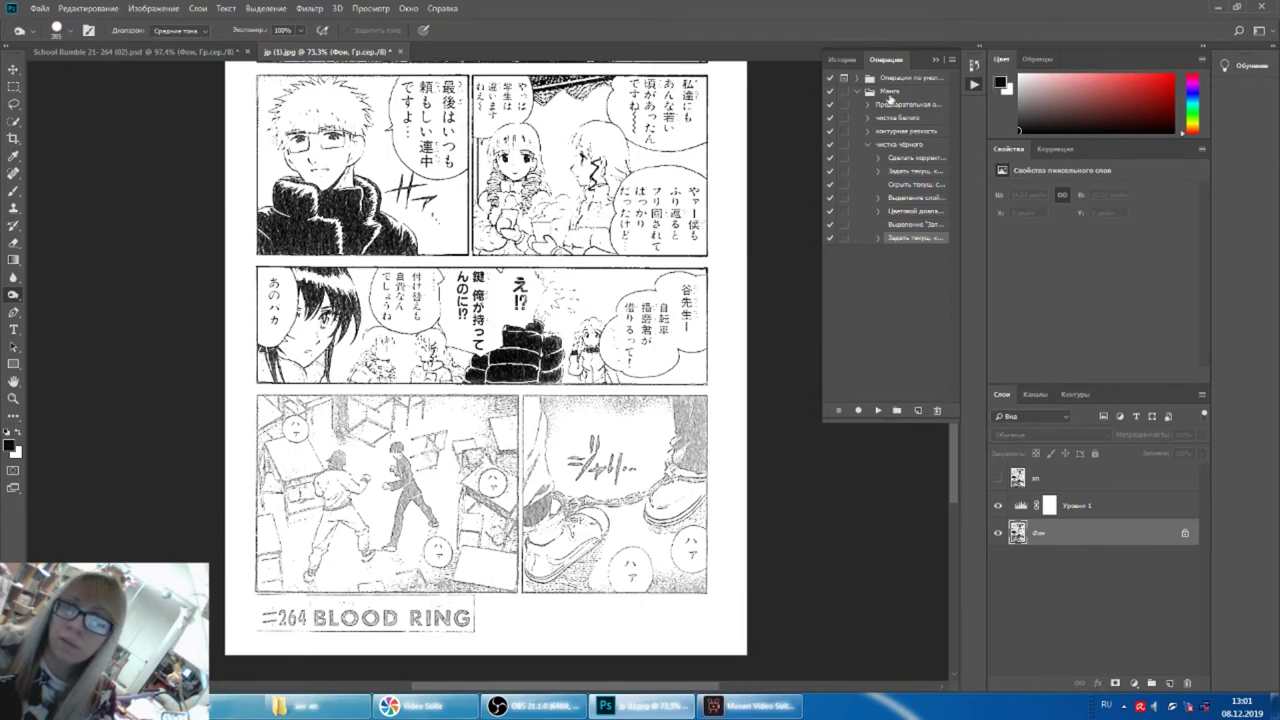
{"action": "left_click", "coordinate": [972, 66]}
{"action": "left_click", "coordinate": [890, 305]}
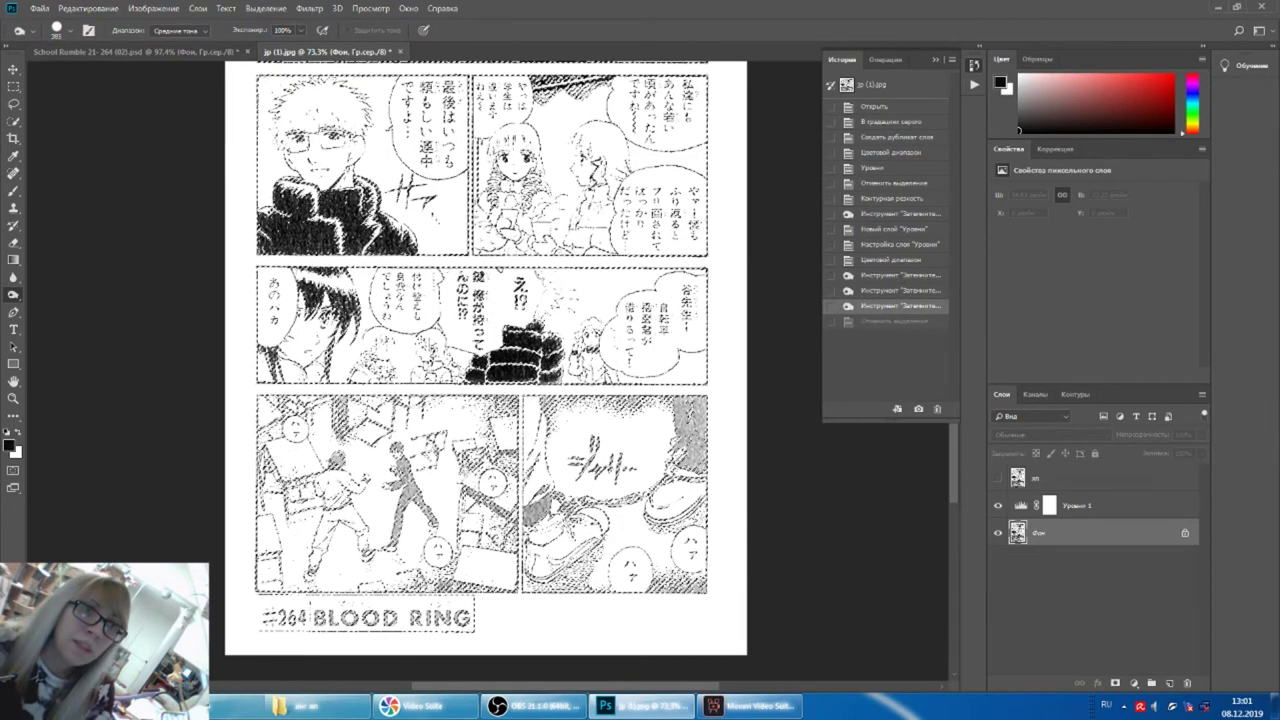
Burn with Range set to Shadows across the lower panels, then deselect with Ctrl+D.
{"action": "scroll", "coordinate": [486, 360], "scroll_direction": "up", "scroll_amount": 2}
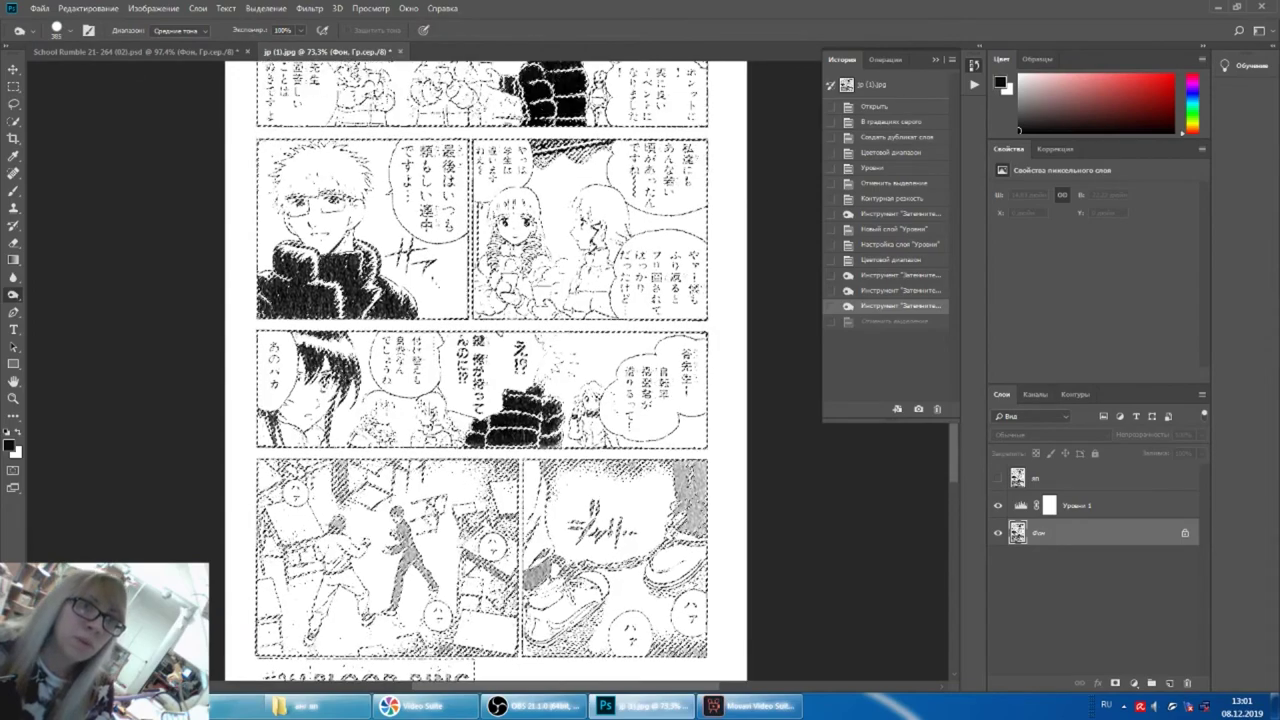
{"action": "left_click", "coordinate": [180, 31]}
{"action": "left_click", "coordinate": [177, 44]}
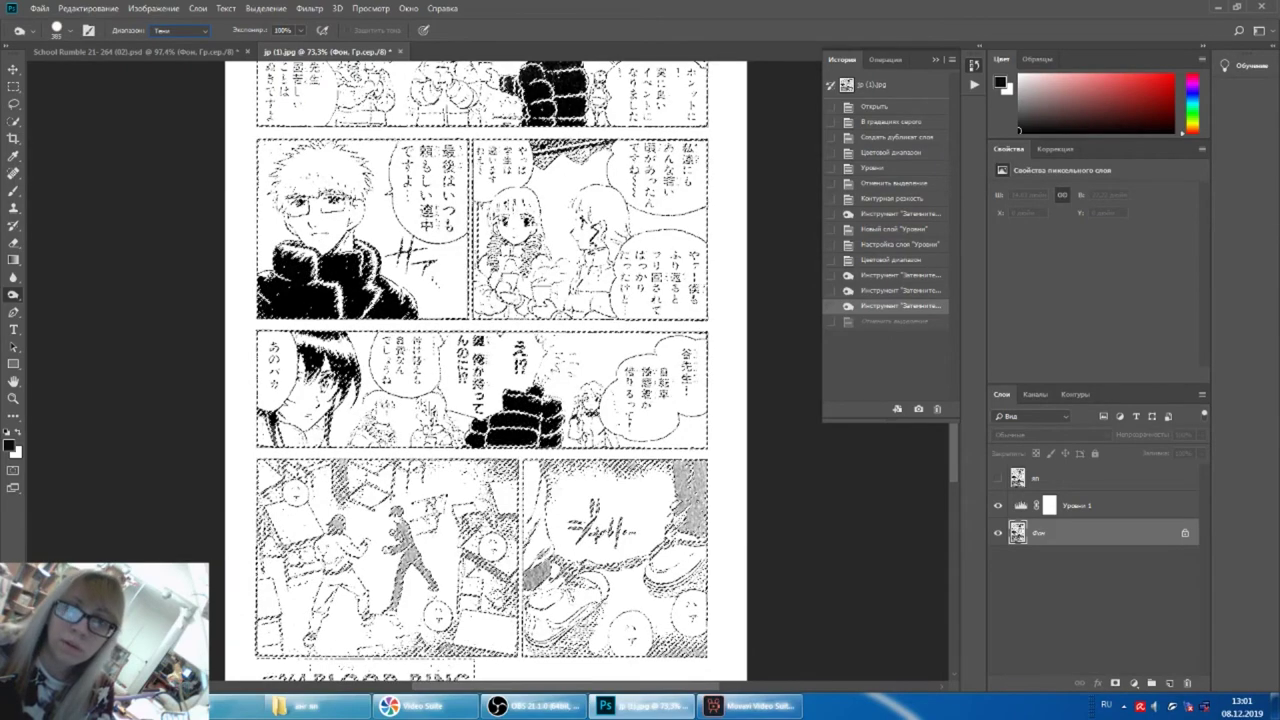
{"action": "left_click_drag", "start_coordinate": [400, 645], "coordinate": [700, 645]}
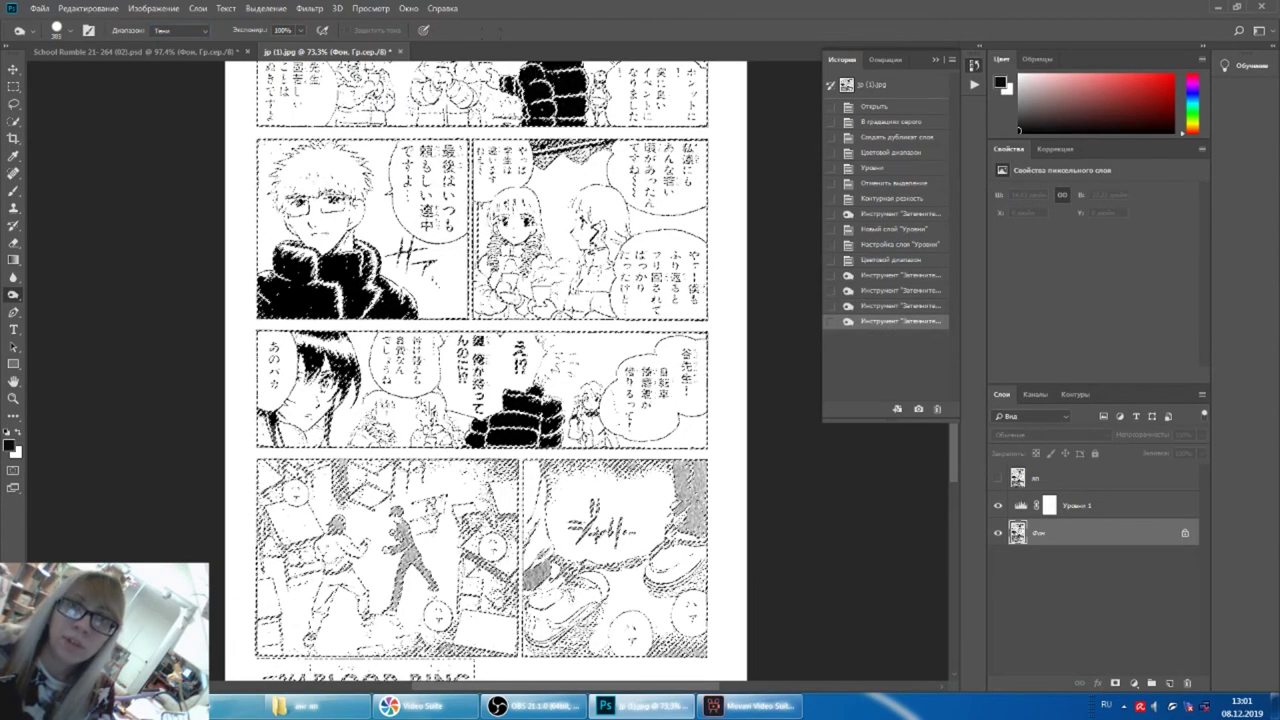
{"action": "left_click_drag", "start_coordinate": [290, 480], "coordinate": [450, 560]}
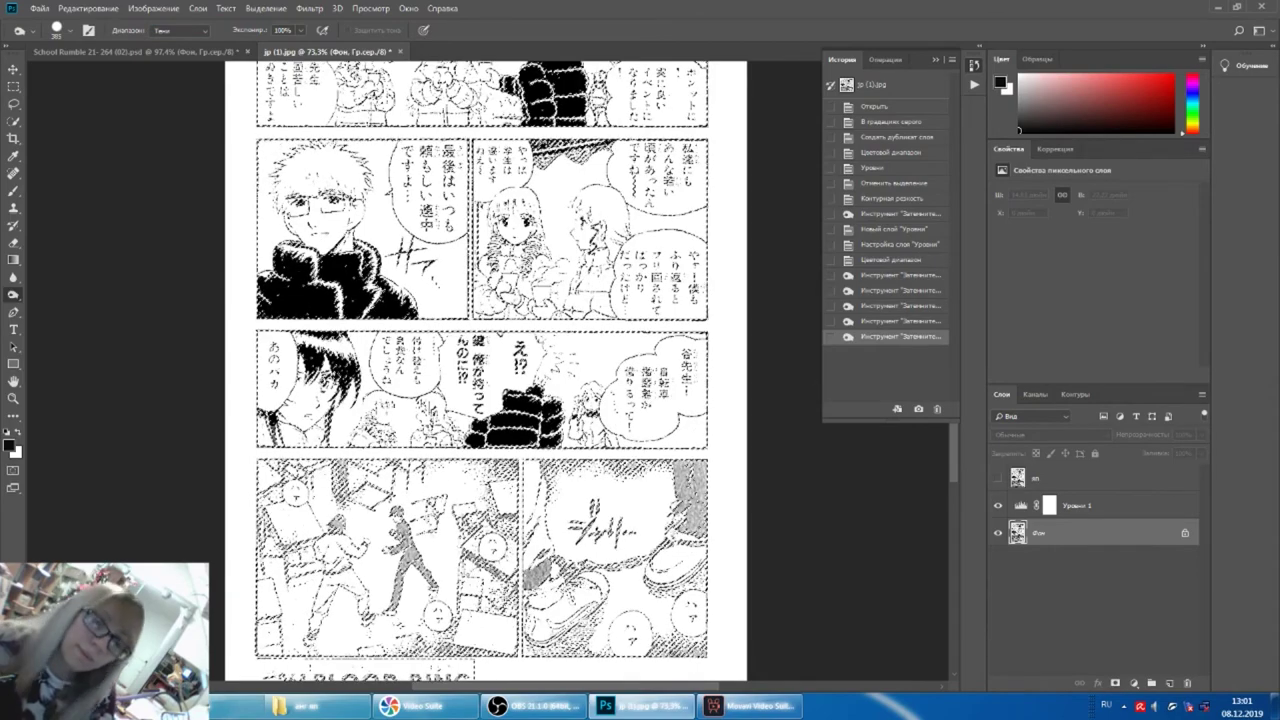
{"action": "left_click_drag", "start_coordinate": [400, 630], "coordinate": [690, 490]}
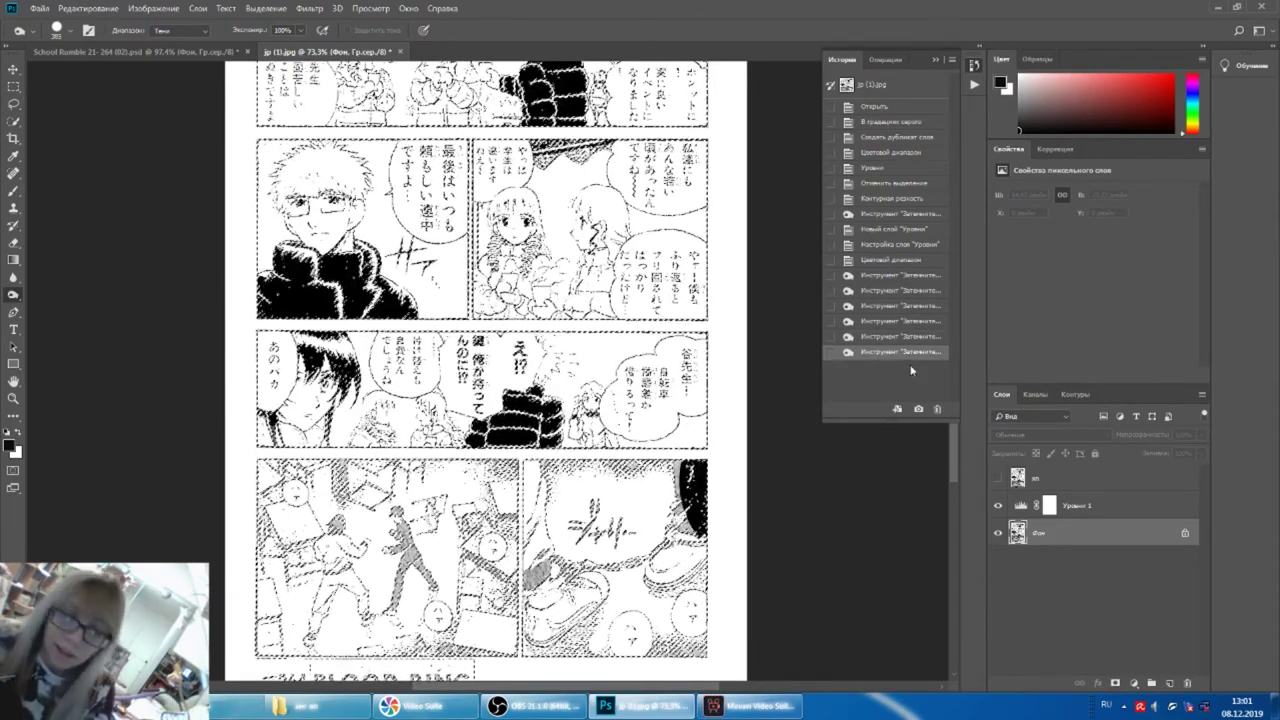
{"action": "key", "text": "ctrl+d"}
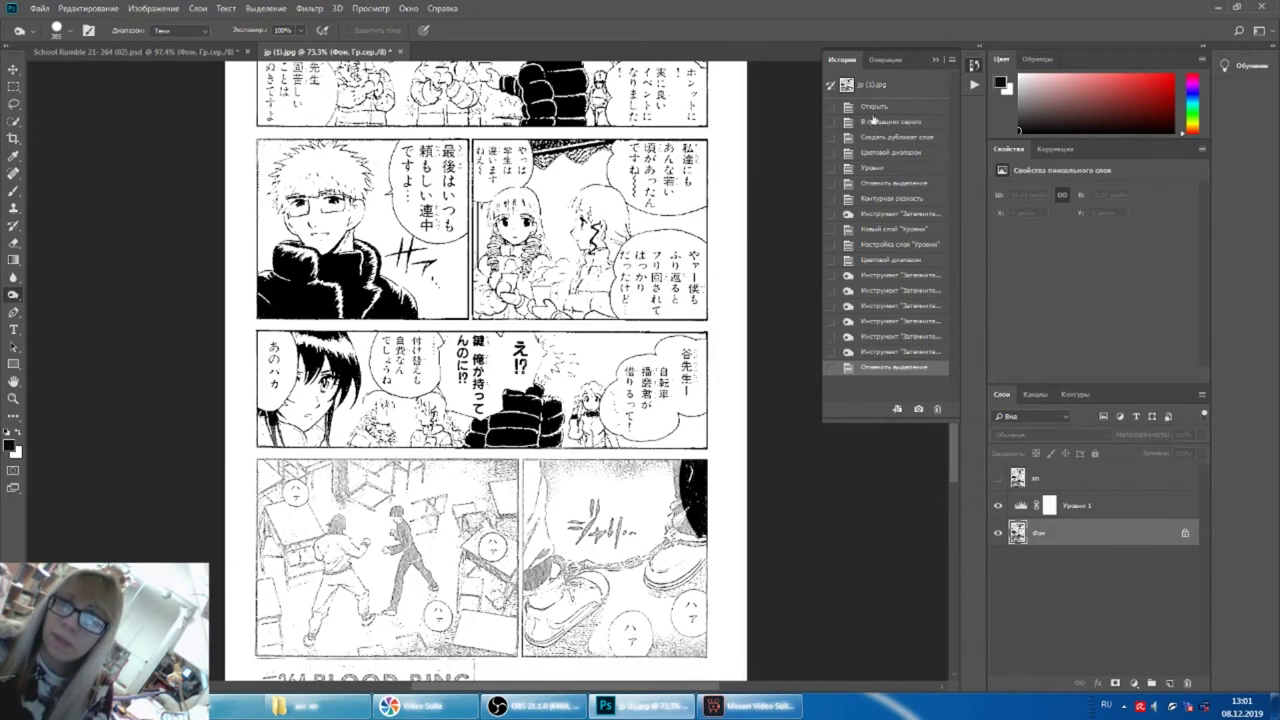
{"action": "left_click", "coordinate": [881, 60]}
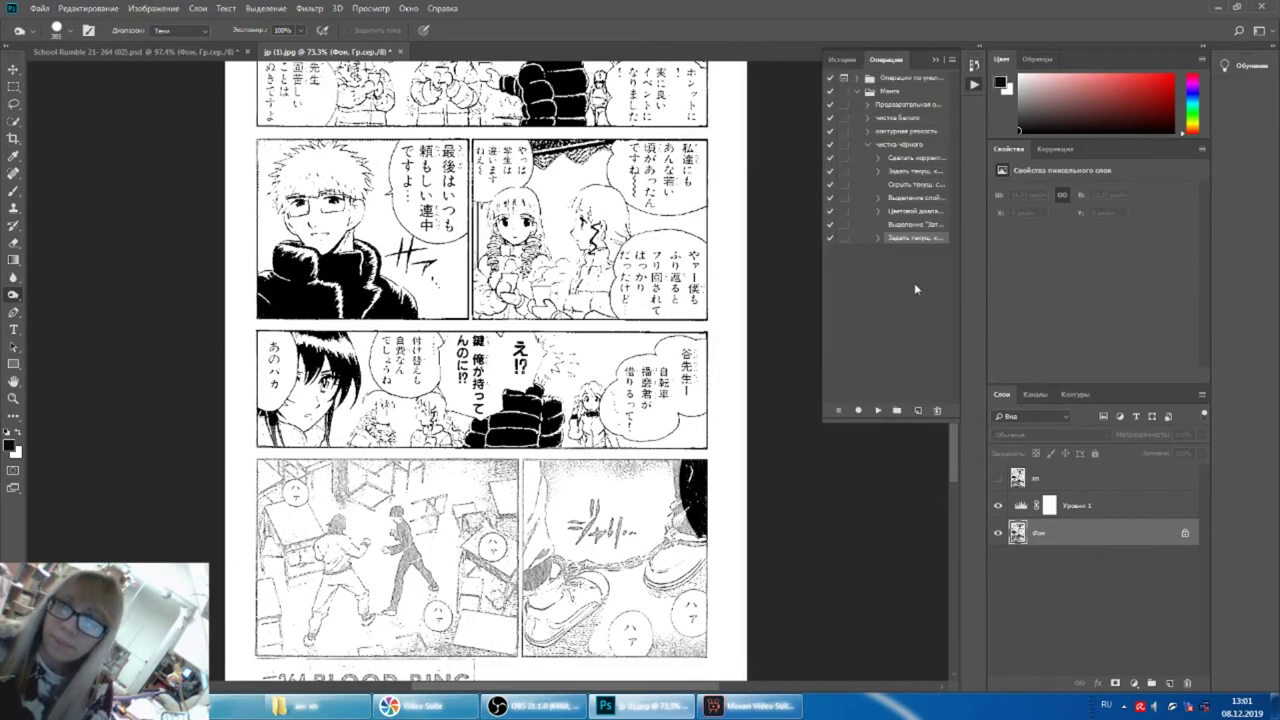
Collapse the чистка чёрного action and close the finished jp (1).jpg page.
{"action": "left_click", "coordinate": [868, 145]}
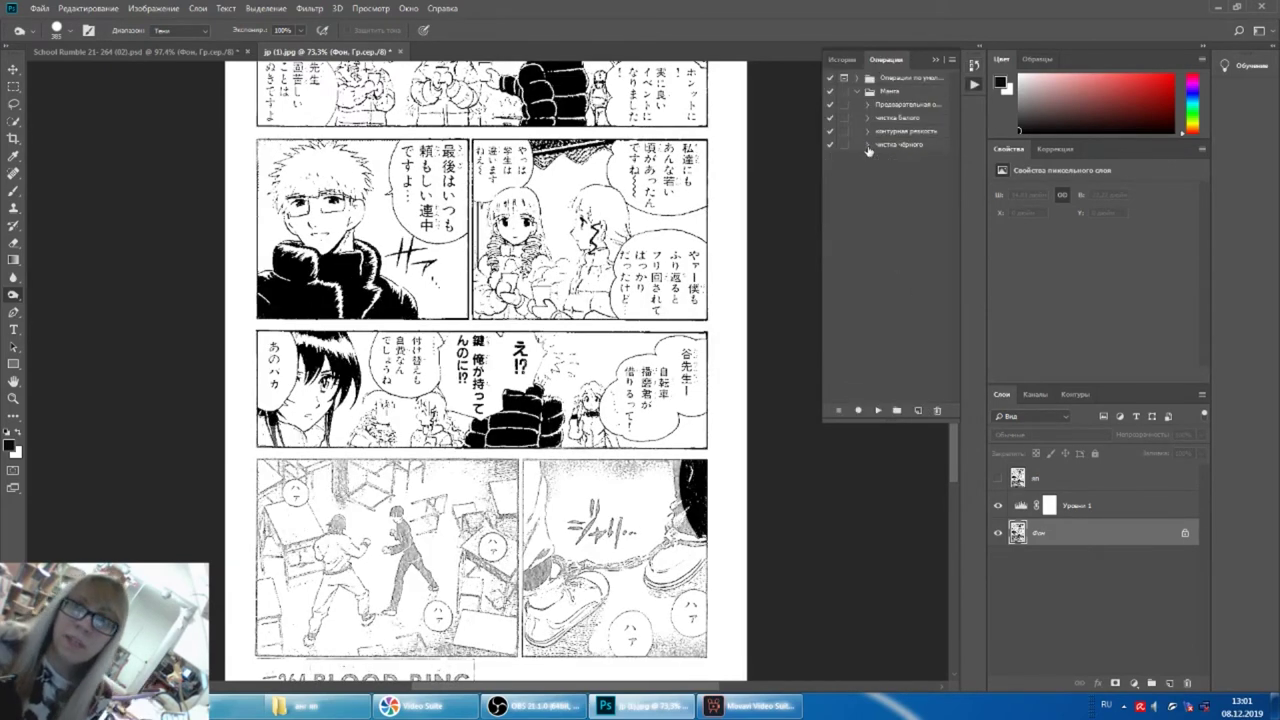
{"action": "left_click", "coordinate": [400, 53]}
{"action": "left_click", "coordinate": [668, 260]}
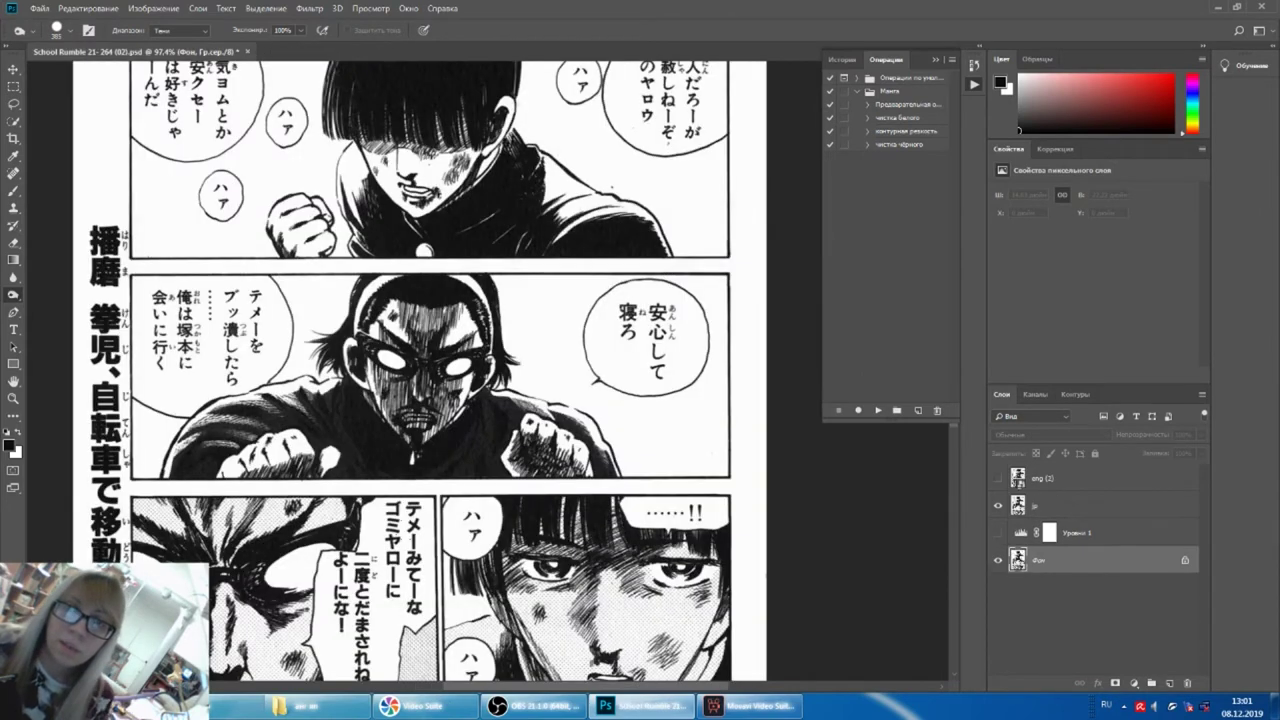
Open manga pages jp (3).jpg through jp (7).jpg by dragging them from Explorer.
{"action": "left_click", "coordinate": [315, 706]}
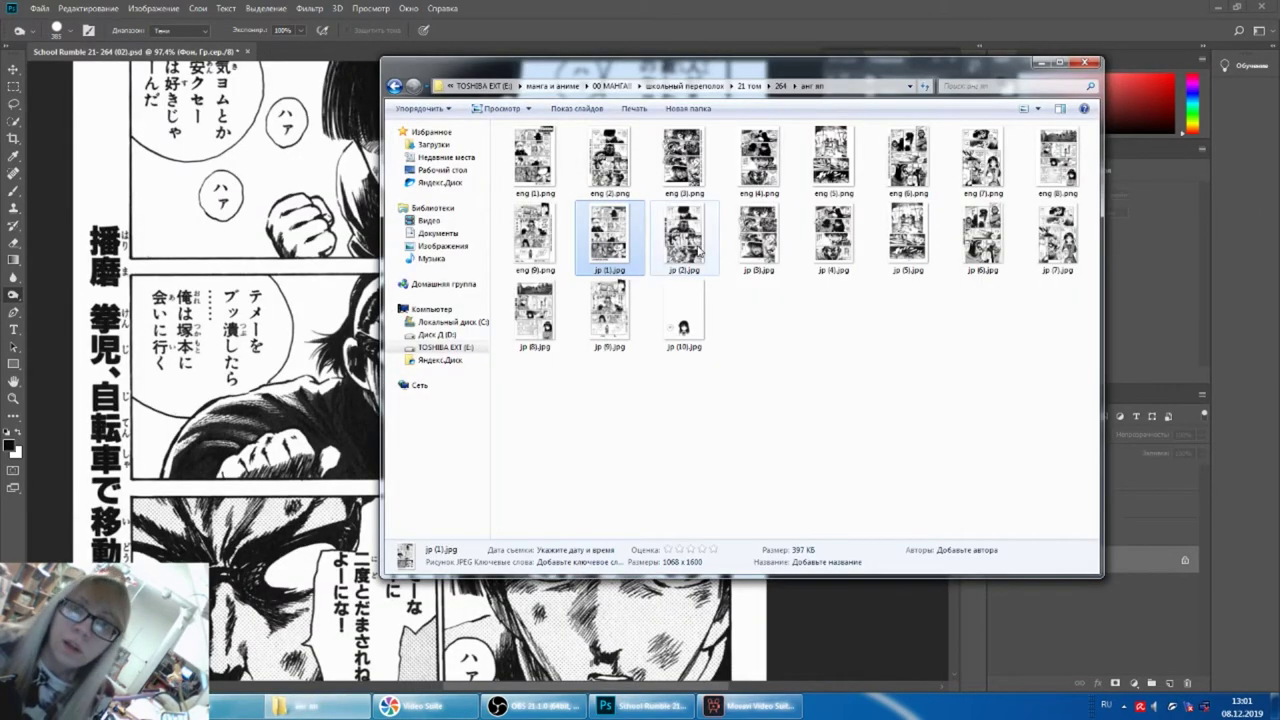
{"action": "left_click", "coordinate": [1065, 245]}
{"action": "left_click", "coordinate": [760, 240], "text": "shift"}
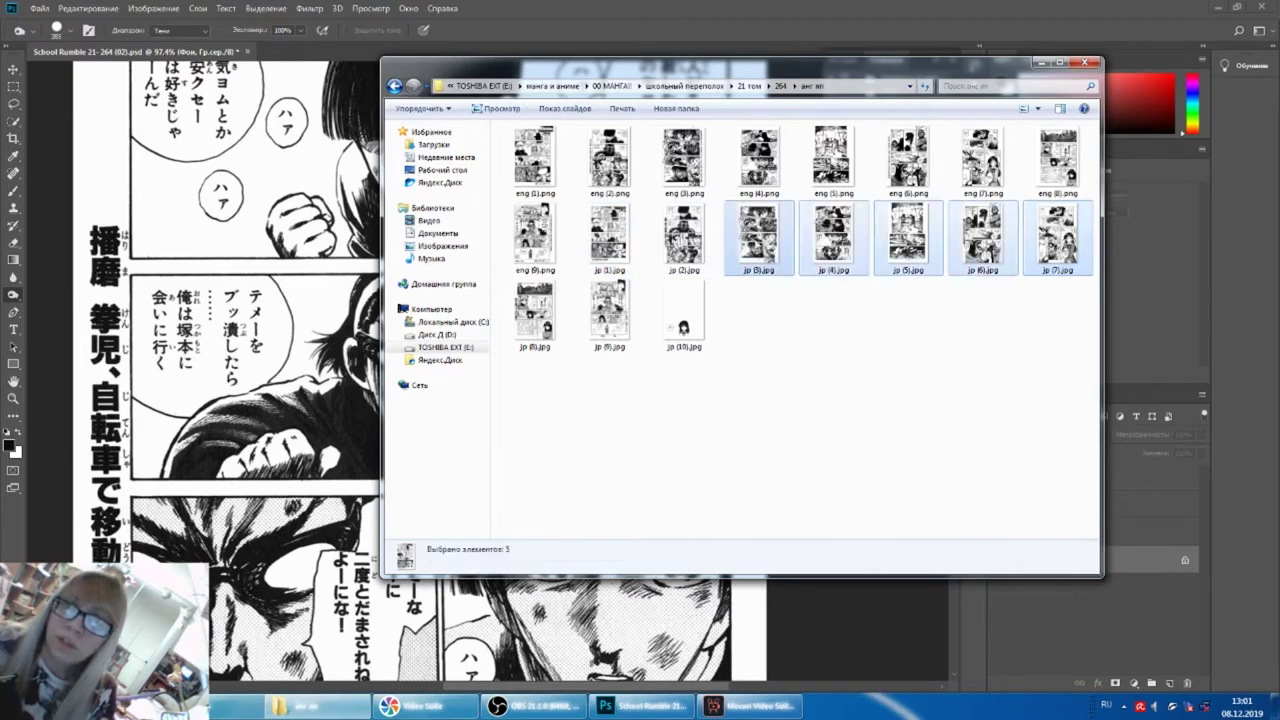
{"action": "left_click_drag", "start_coordinate": [493, 12], "coordinate": [372, 24]}
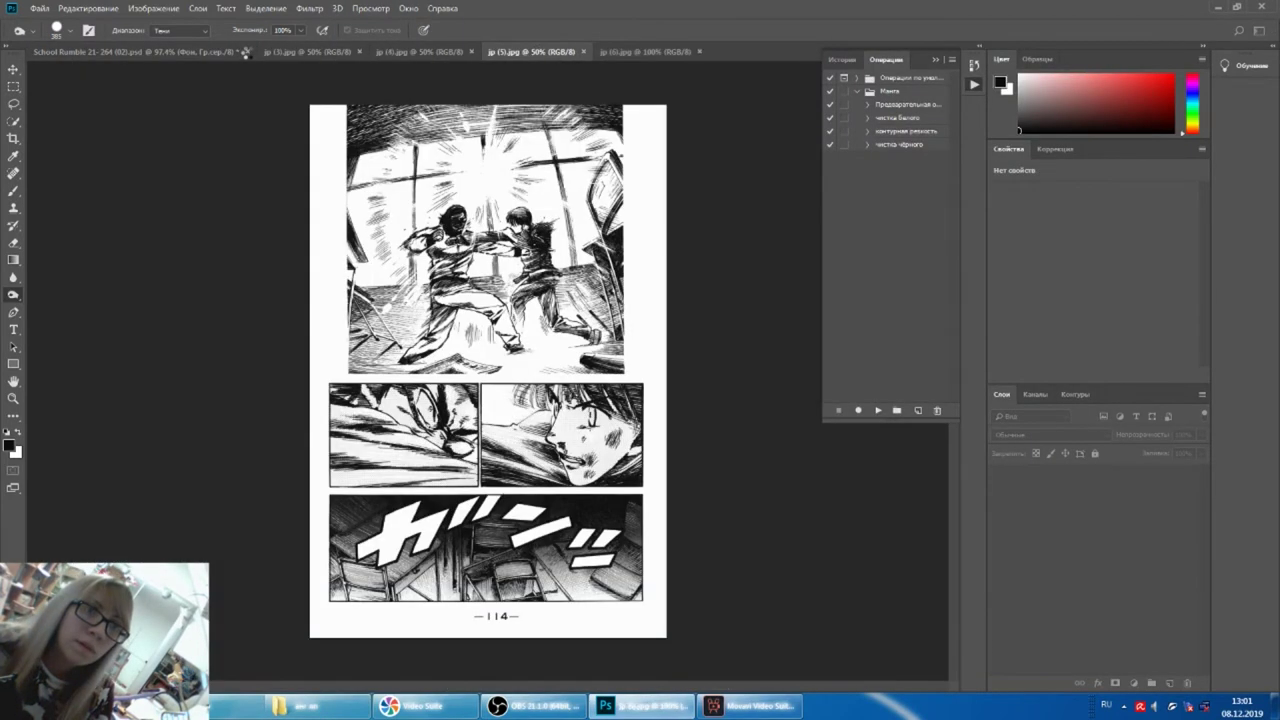
Close the School Rumble document and select the Манга action set.
{"action": "left_click", "coordinate": [238, 51]}
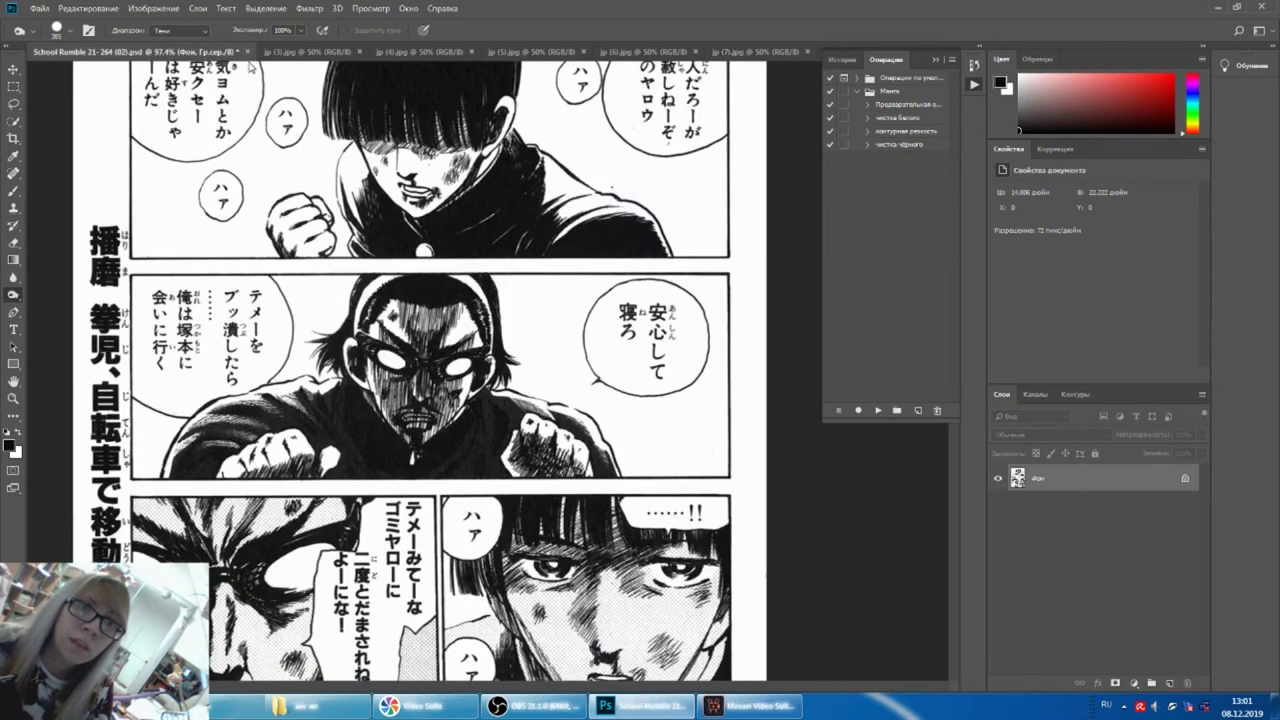
{"action": "left_click", "coordinate": [679, 267]}
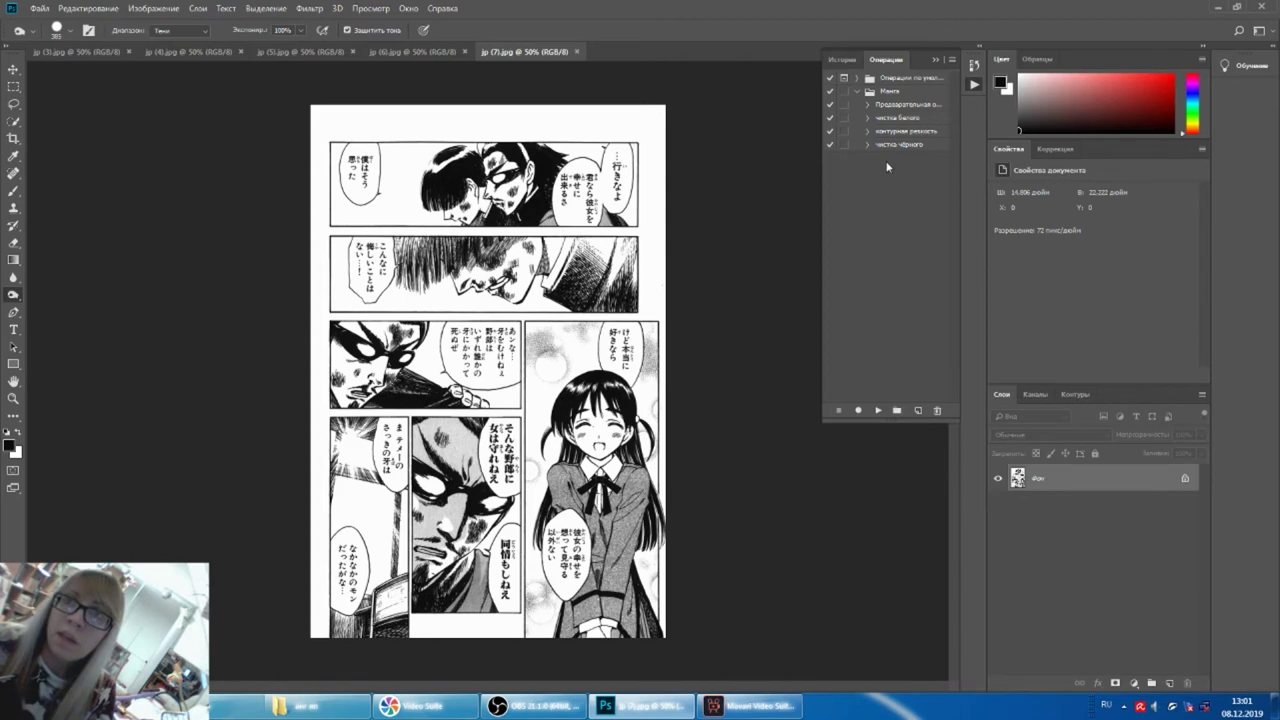
{"action": "left_click", "coordinate": [878, 94]}
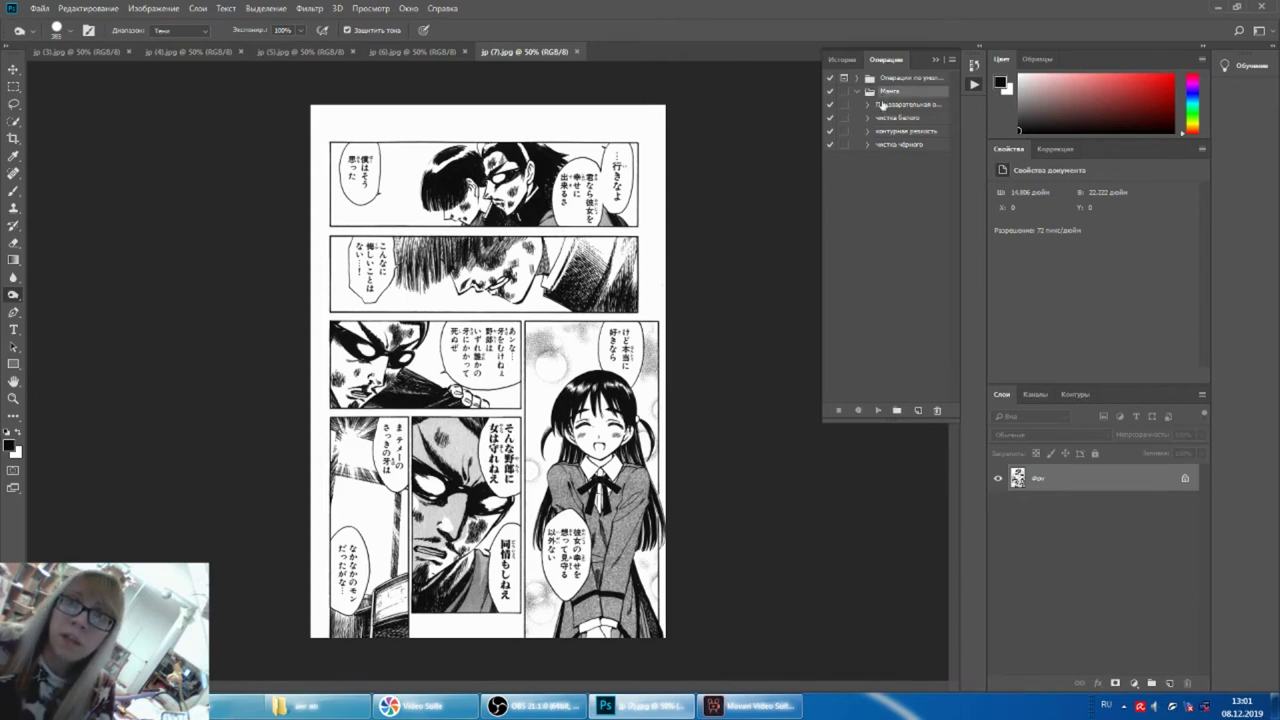
Batch-run Манга's Предварительная обработка action with Source set to Open Files.
{"action": "left_click", "coordinate": [36, 9]}
{"action": "mouse_move", "coordinate": [66, 270]}
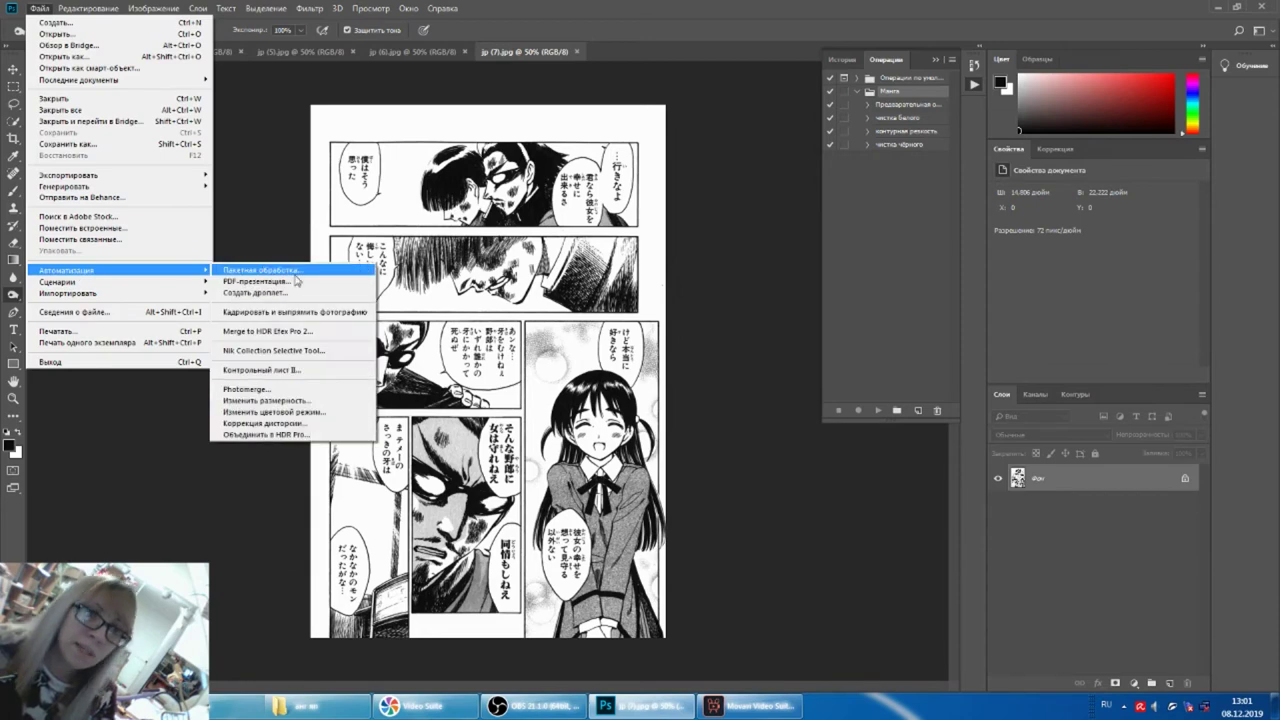
{"action": "left_click", "coordinate": [296, 272]}
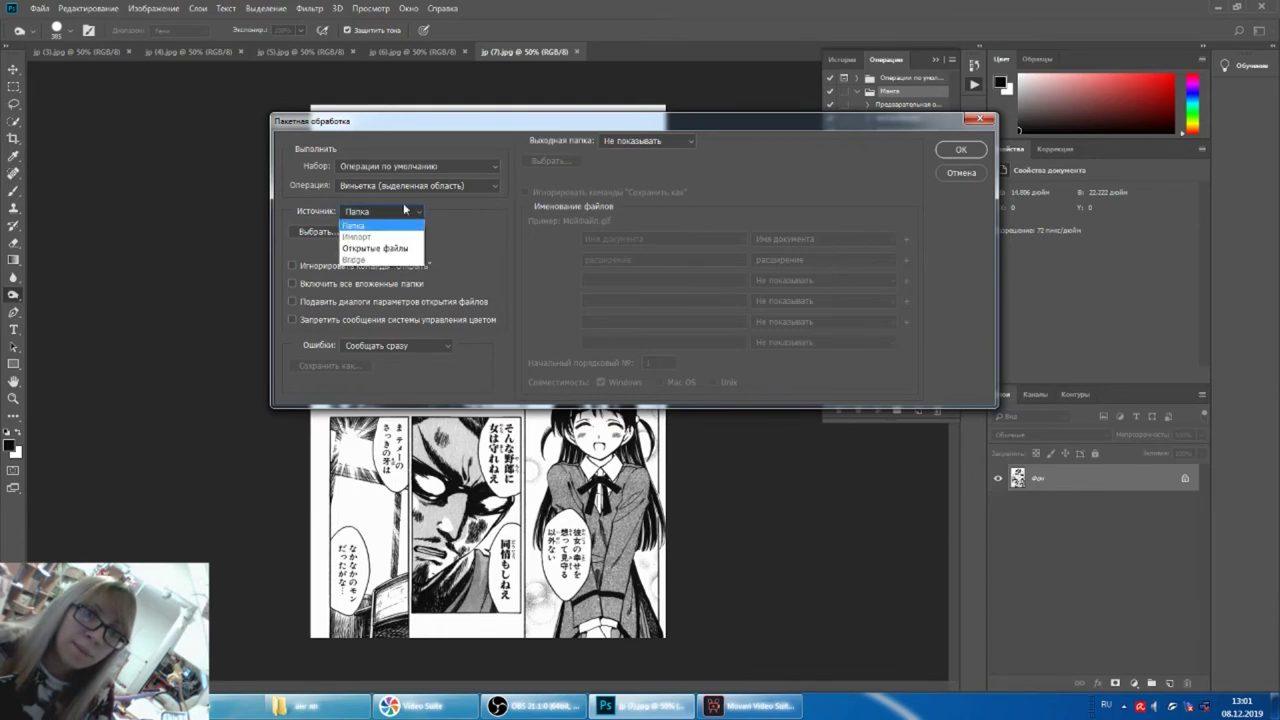
{"action": "left_click", "coordinate": [362, 248]}
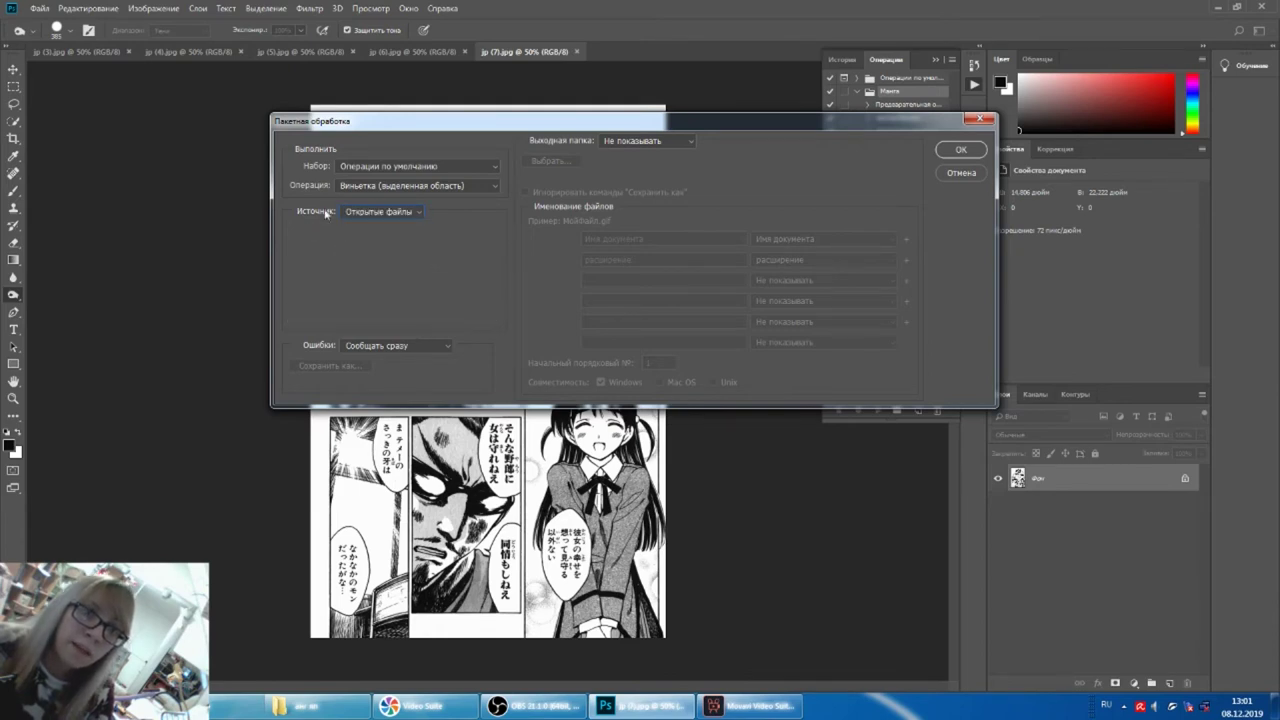
{"action": "left_click", "coordinate": [378, 167]}
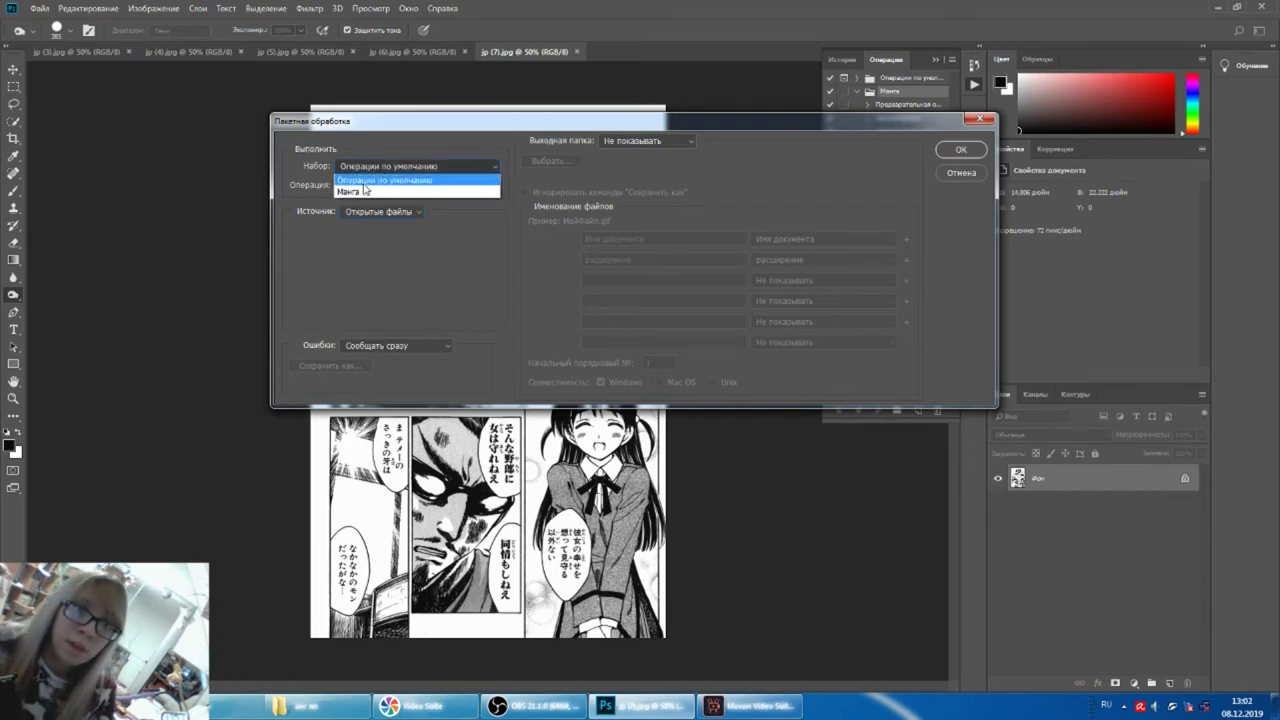
{"action": "left_click", "coordinate": [355, 189]}
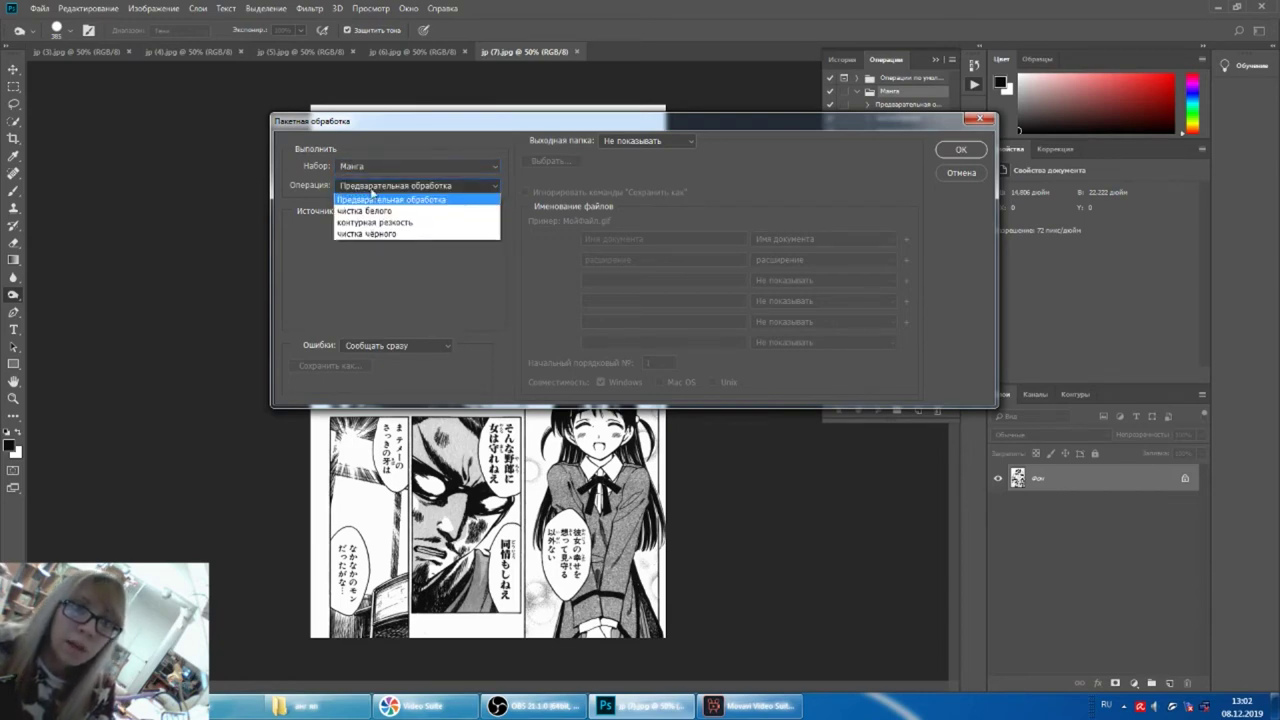
{"action": "left_click", "coordinate": [364, 201]}
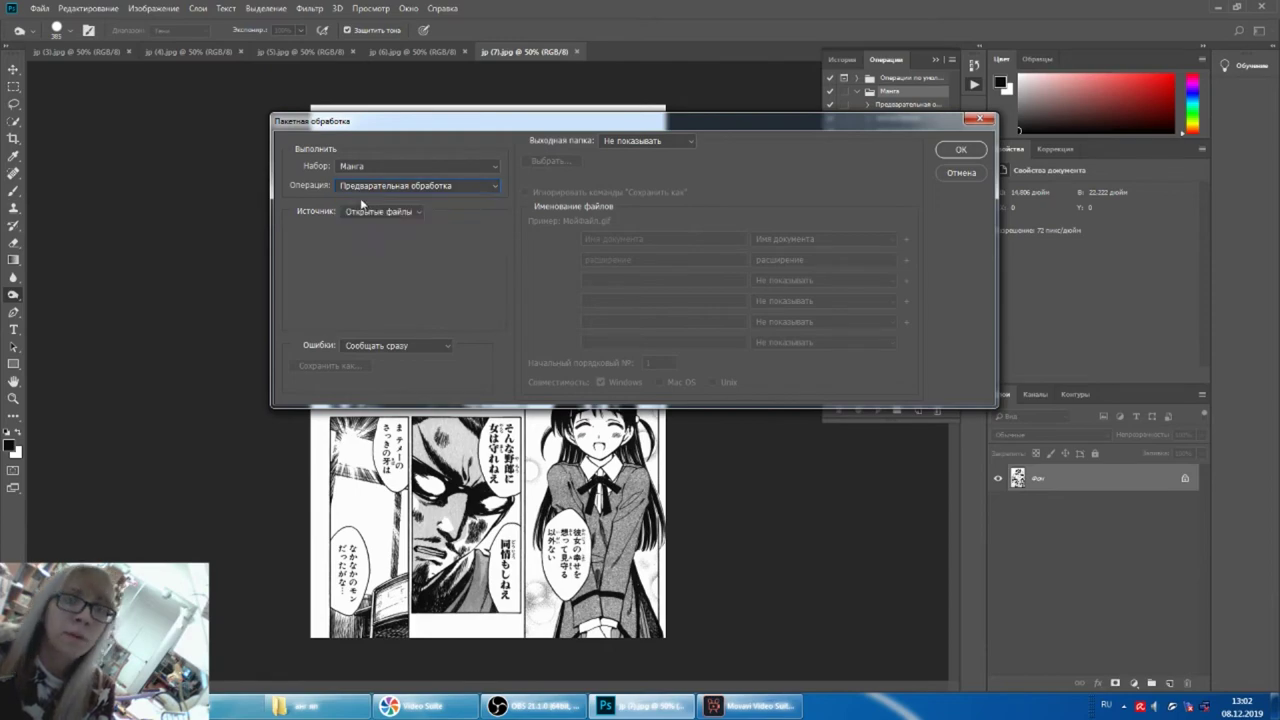
{"action": "left_click", "coordinate": [960, 149]}
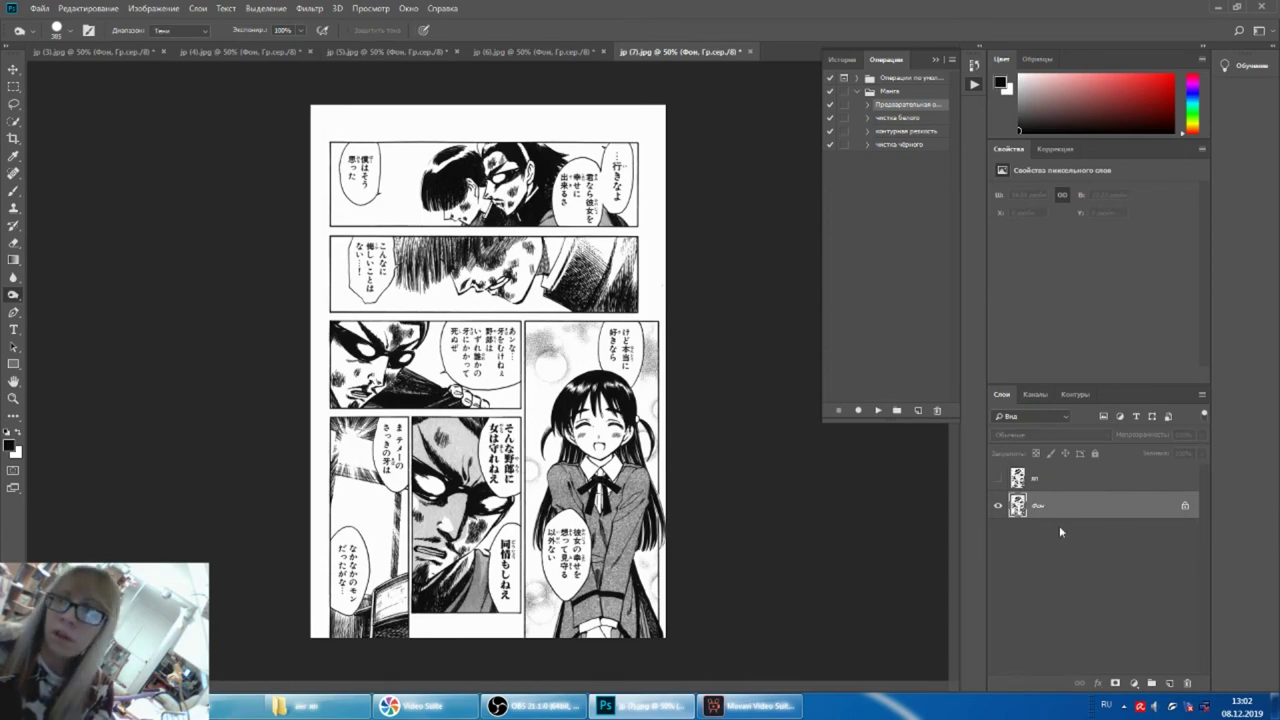
Batch-run the Манга set's чистка белого action on all open pages.
{"action": "left_click", "coordinate": [40, 9]}
{"action": "mouse_move", "coordinate": [66, 270]}
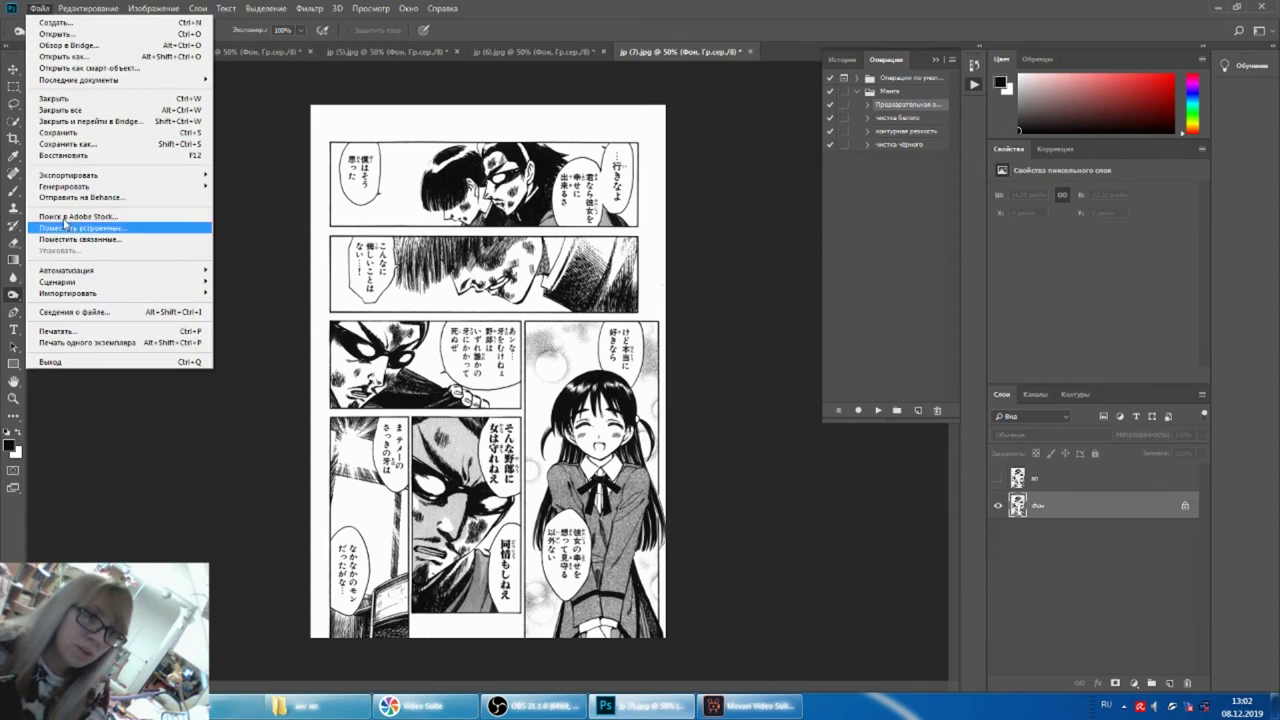
{"action": "left_click", "coordinate": [262, 270]}
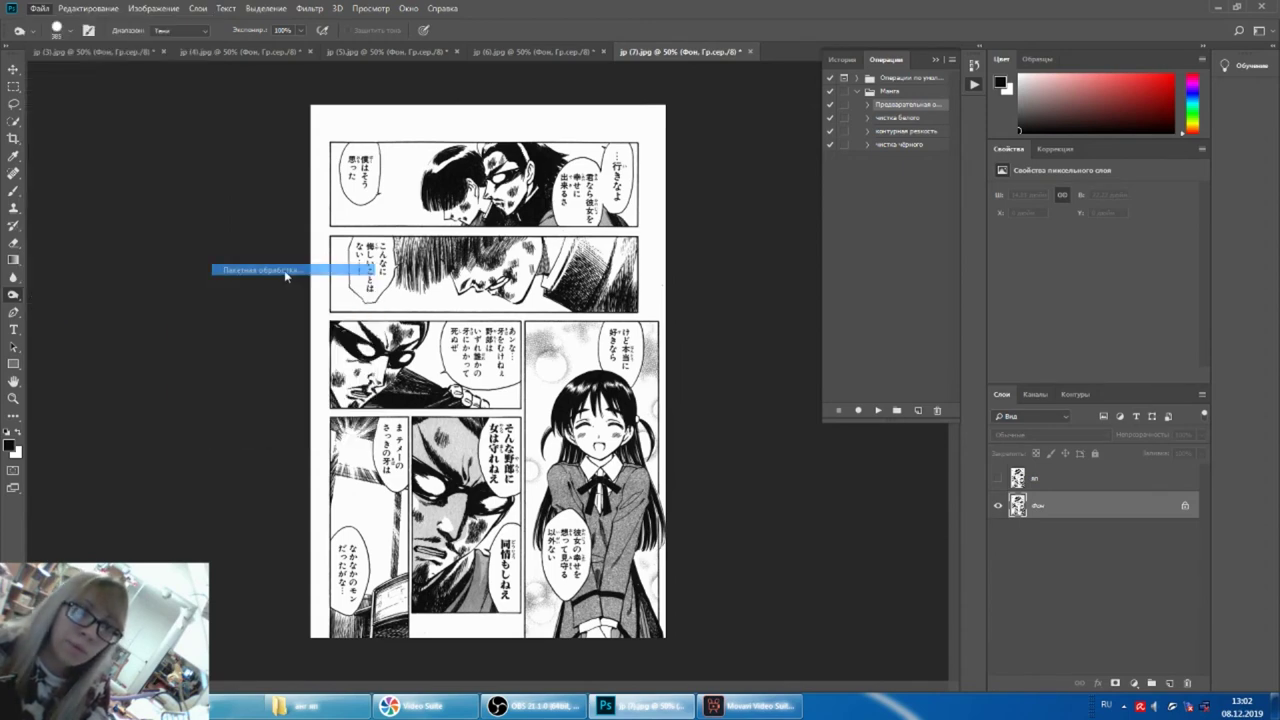
{"action": "left_click", "coordinate": [476, 165]}
{"action": "left_click", "coordinate": [445, 178]}
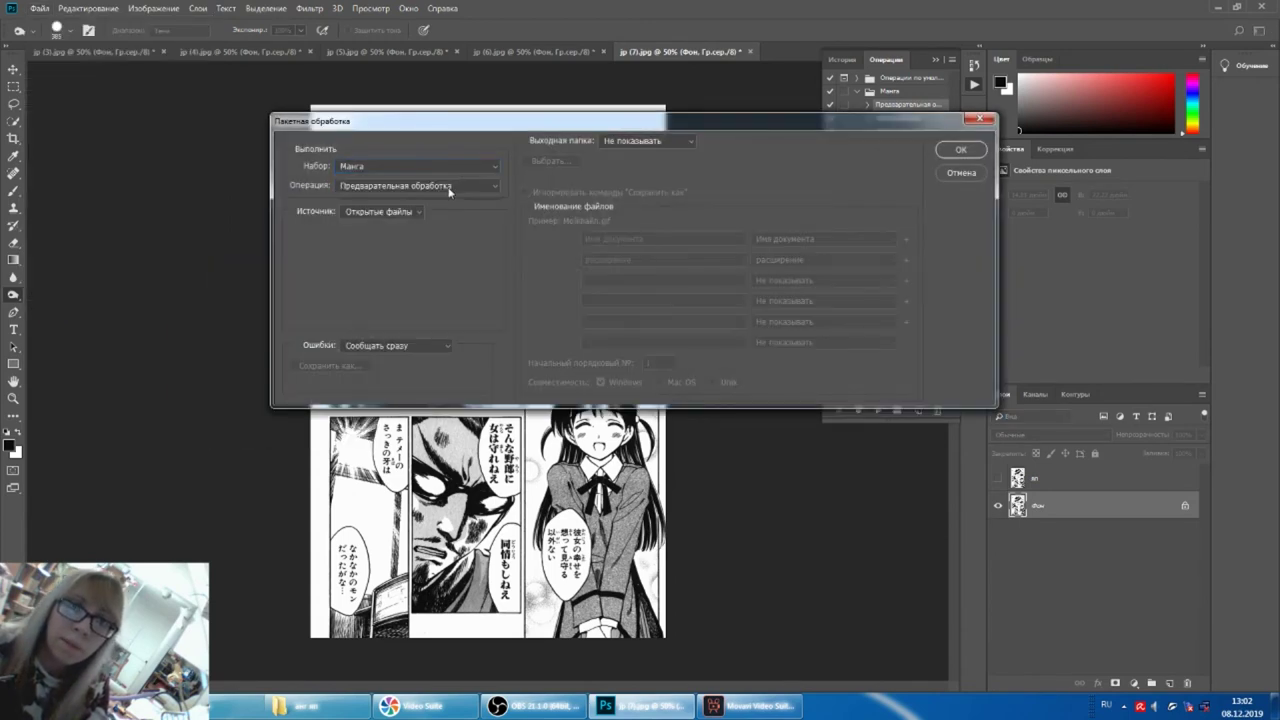
{"action": "left_click", "coordinate": [401, 212]}
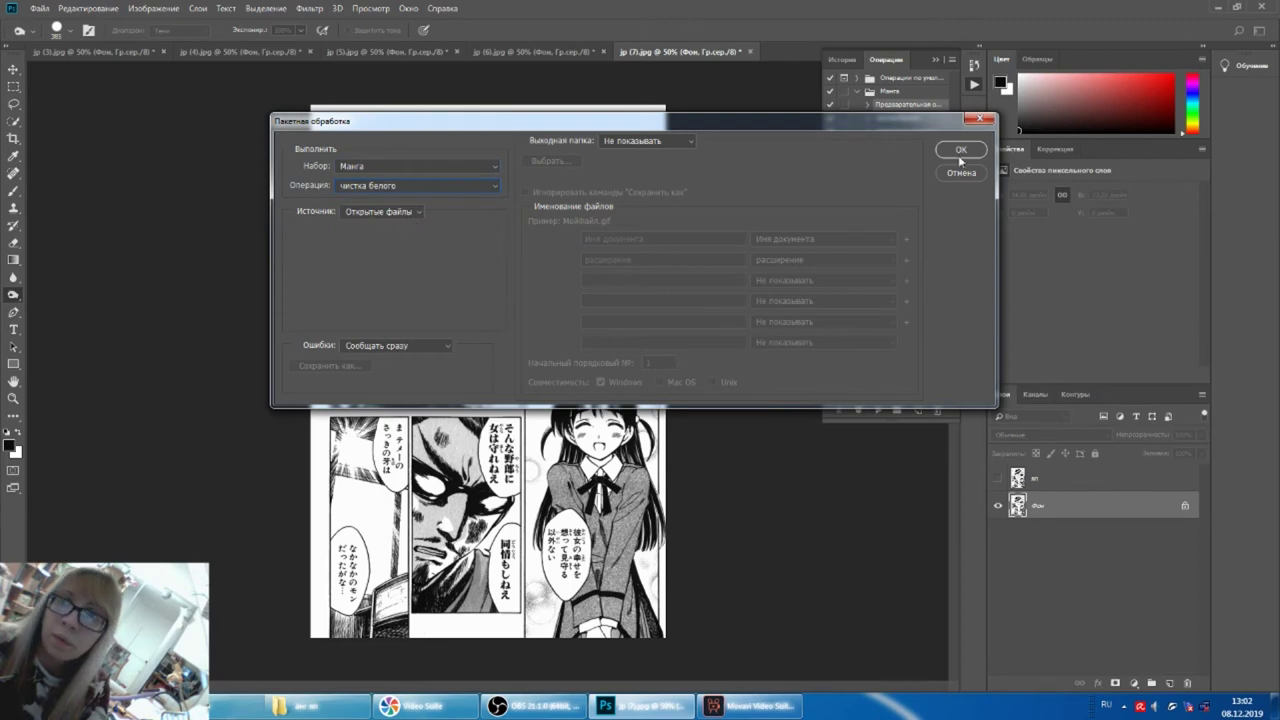
{"action": "left_click", "coordinate": [961, 149]}
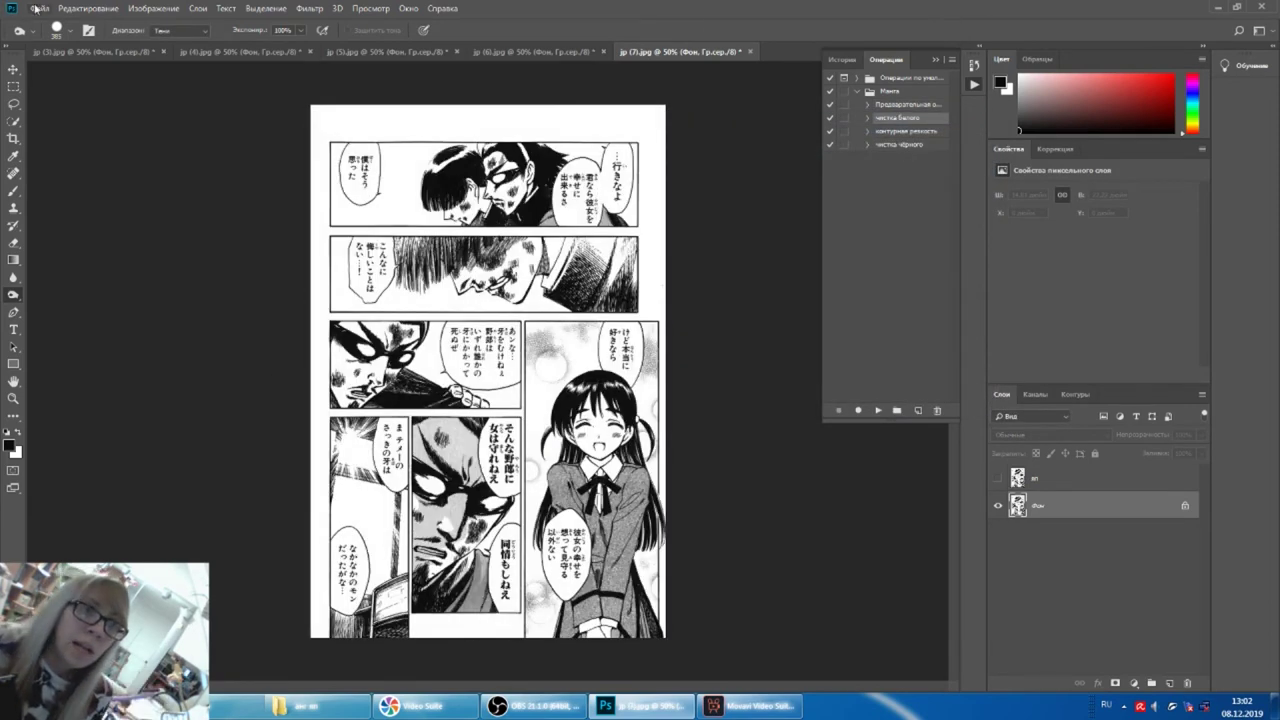
Batch-run the Манга set's контурная резкость action on all open pages.
{"action": "left_click", "coordinate": [37, 8]}
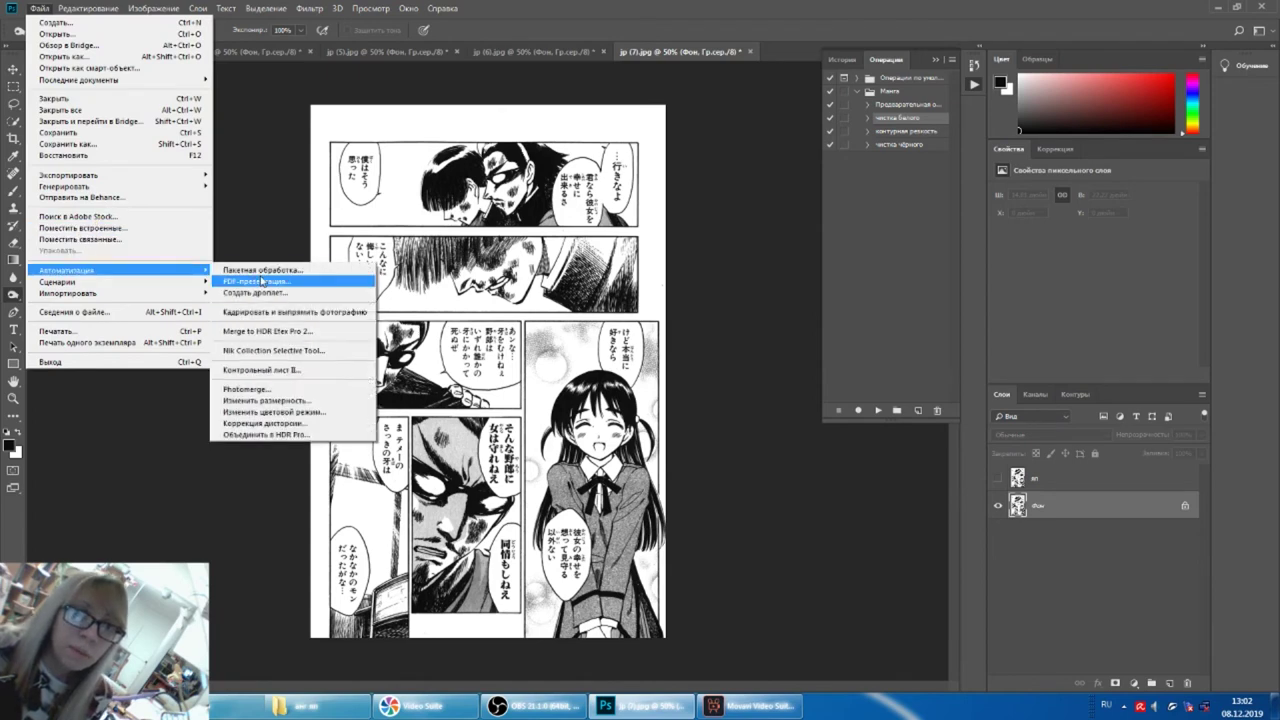
{"action": "left_click", "coordinate": [262, 270]}
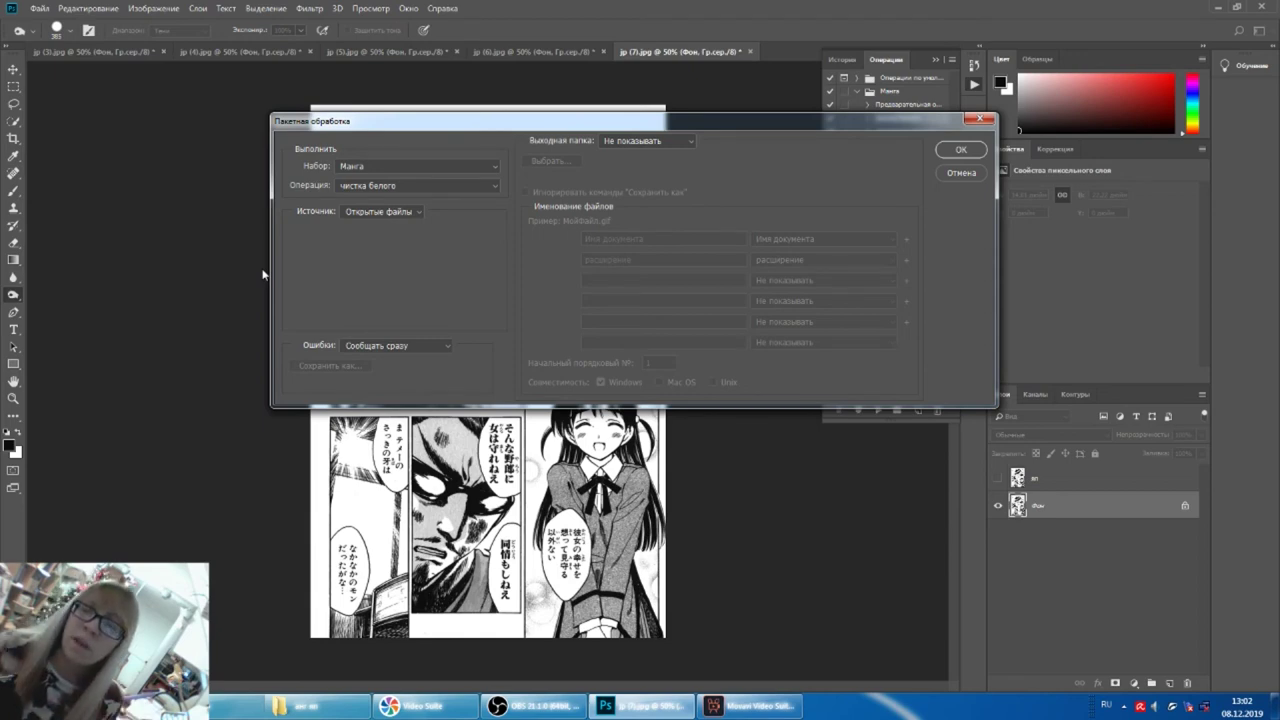
{"action": "left_click", "coordinate": [466, 188]}
{"action": "left_click", "coordinate": [414, 229]}
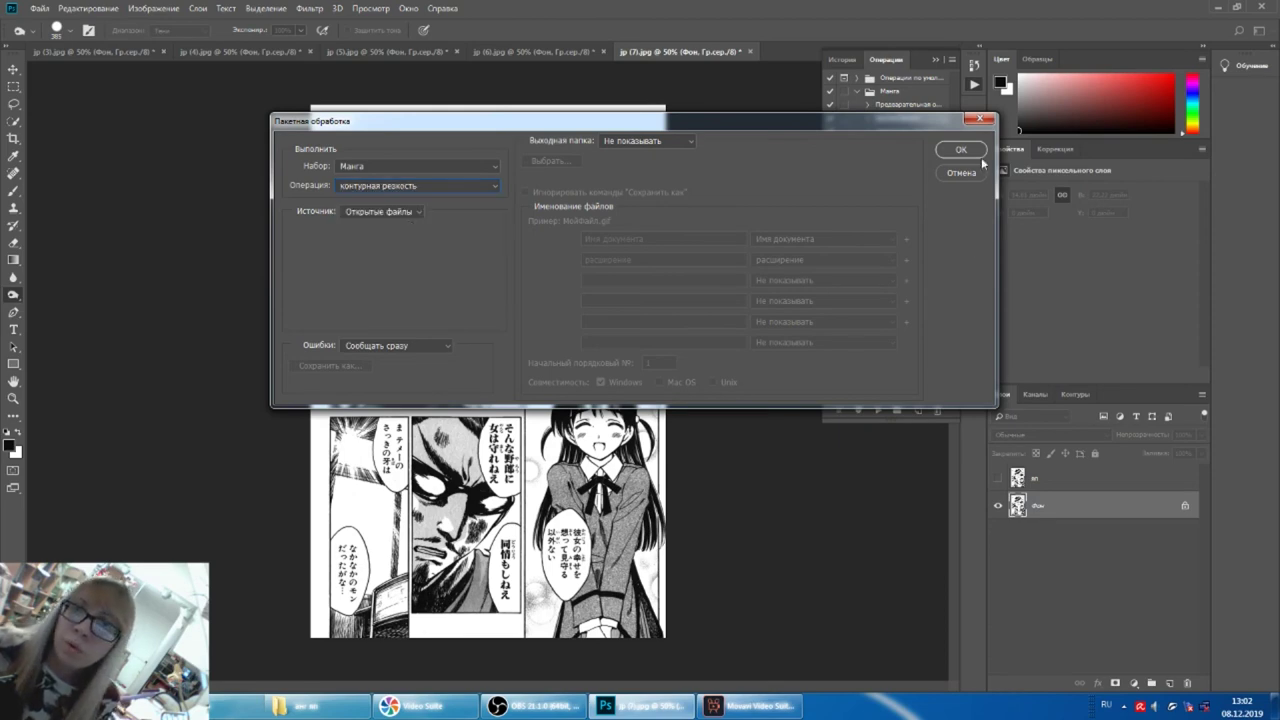
{"action": "left_click", "coordinate": [972, 151]}
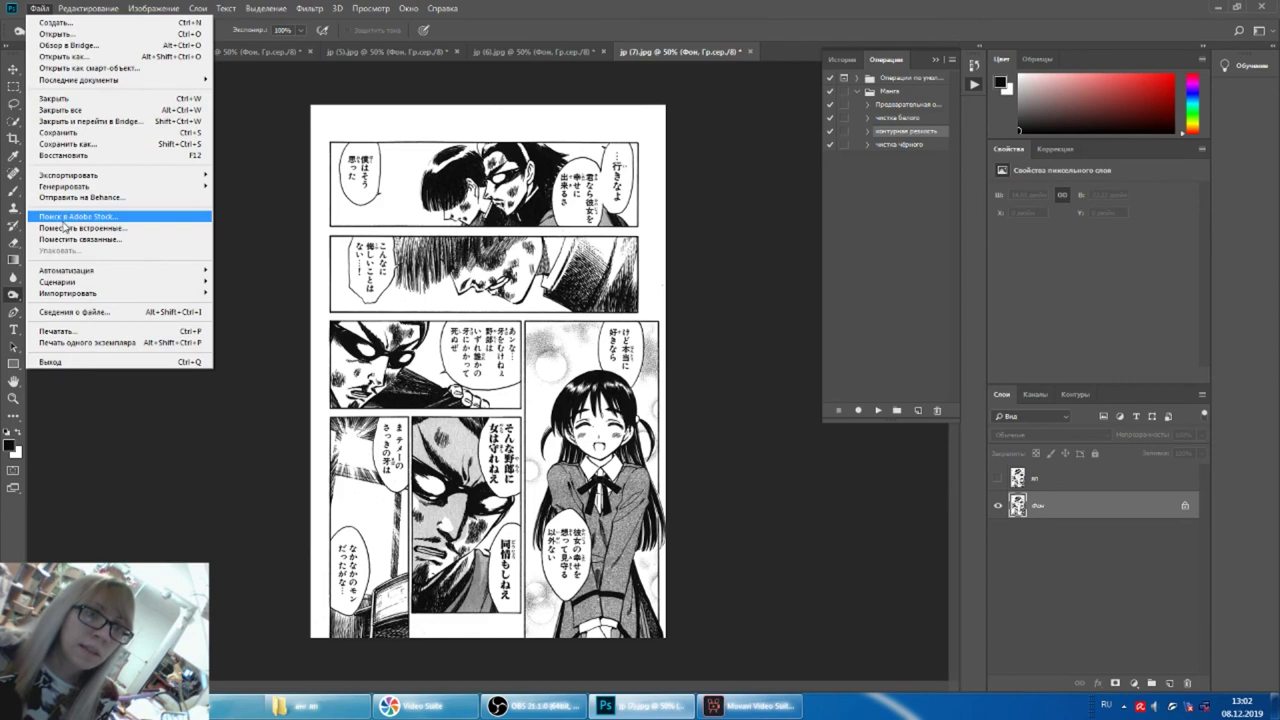
In the Batch dialog, choose the Манга set's чистка черного action.
{"action": "mouse_move", "coordinate": [66, 270]}
{"action": "left_click", "coordinate": [270, 274]}
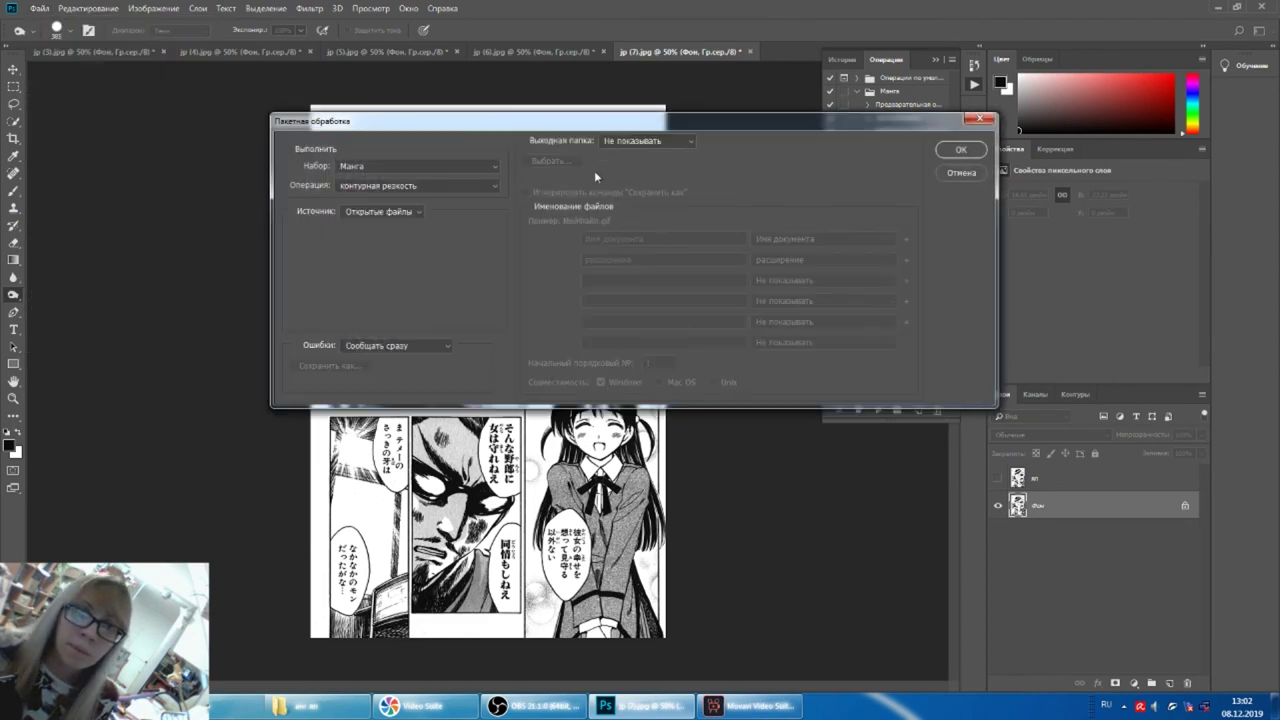
{"action": "left_click", "coordinate": [432, 186]}
{"action": "left_click", "coordinate": [390, 234]}
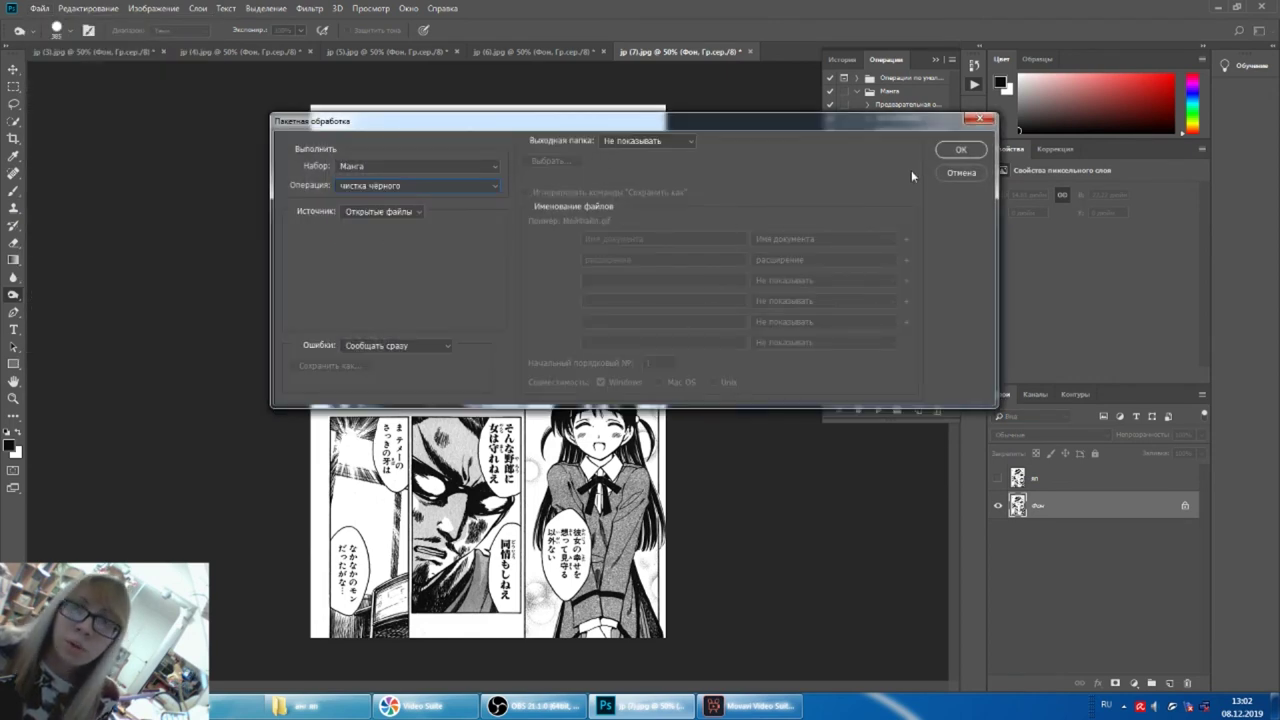